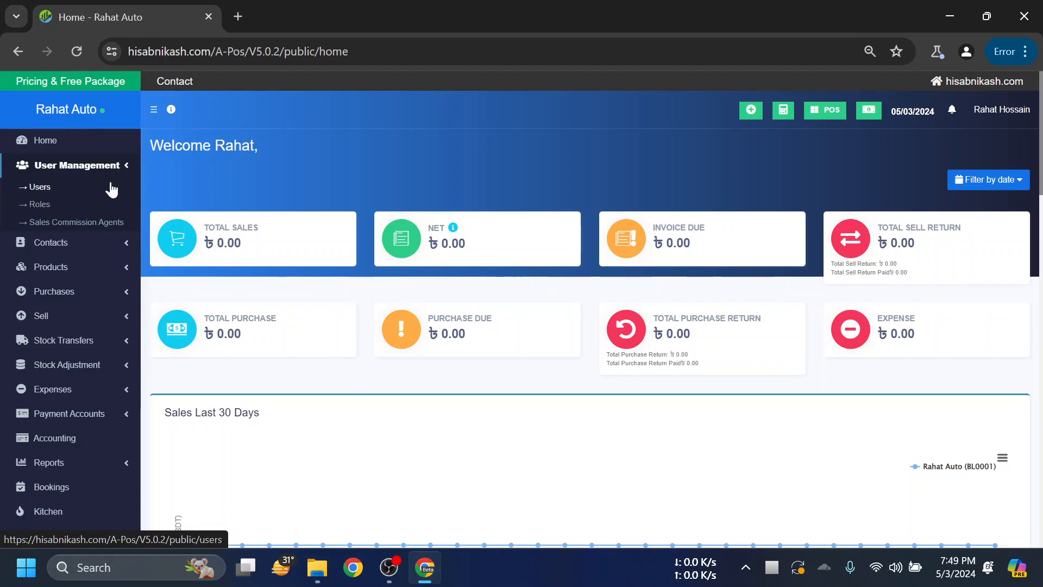
- Open the Users list under User Management
scroll(114, 228, "down", 2)
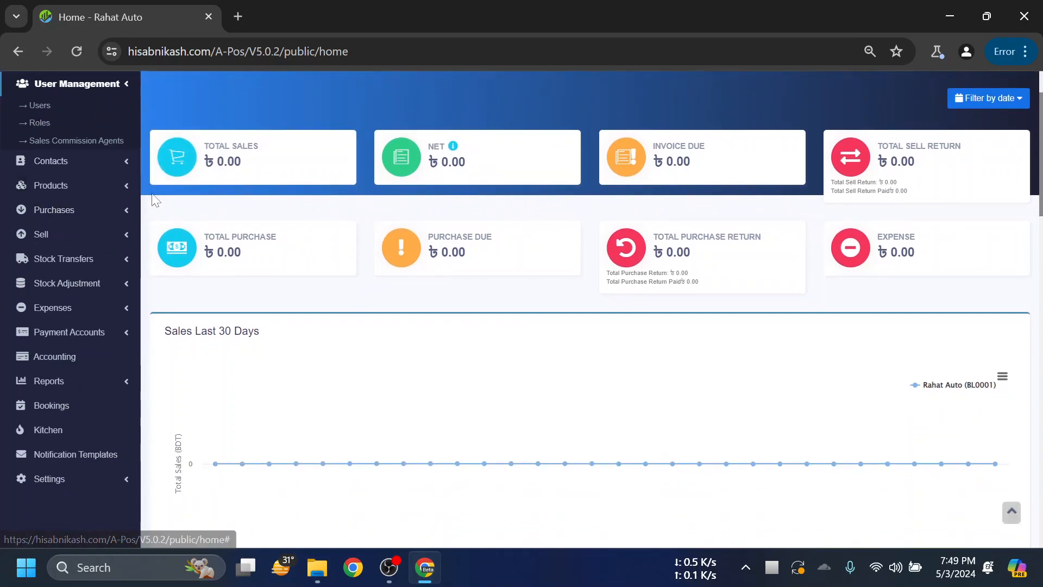
scroll(98, 215, "up", 2)
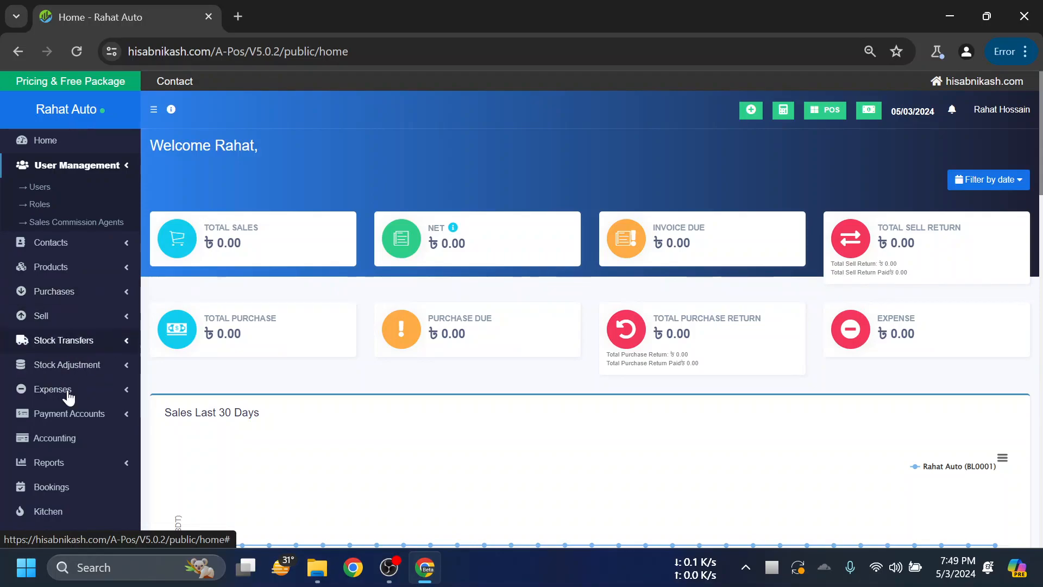
scroll(65, 407, "down", 3)
scroll(75, 294, "up", 3)
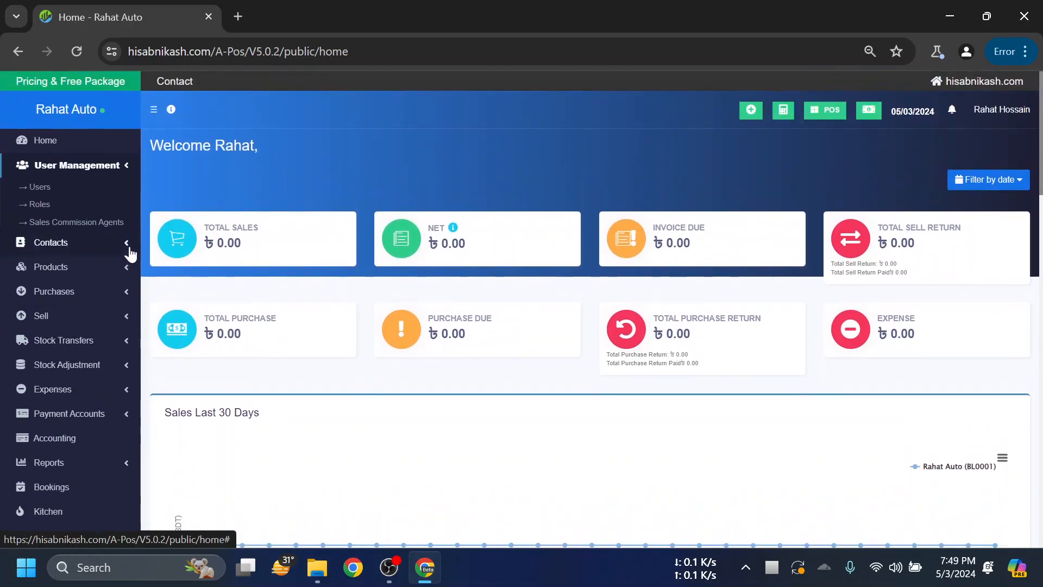
left_click(35, 188)
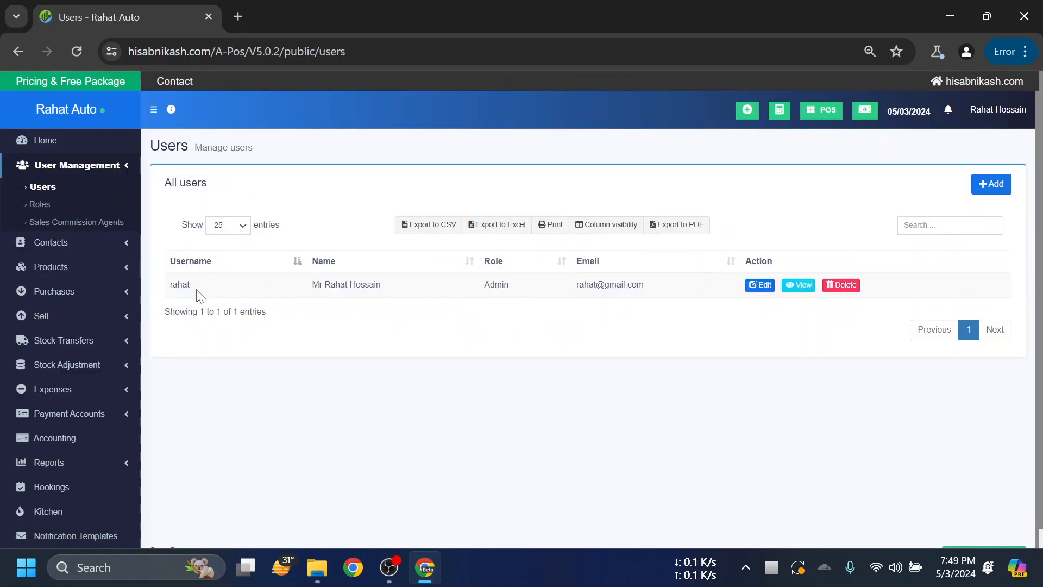
- Check the single Admin account's username and role, then open a spare blank tab and return
double_click(182, 284)
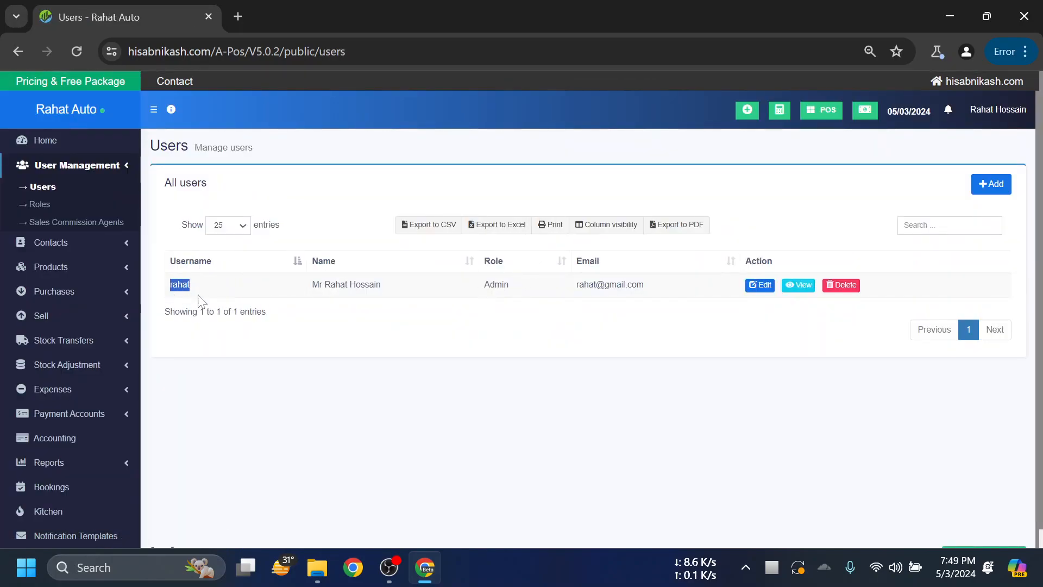
double_click(502, 284)
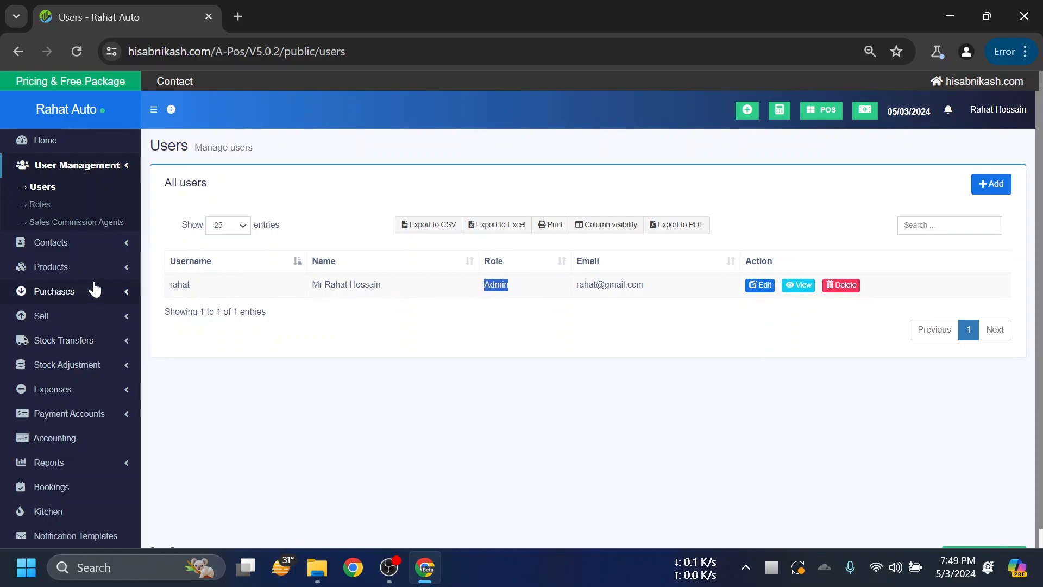
left_click(539, 291)
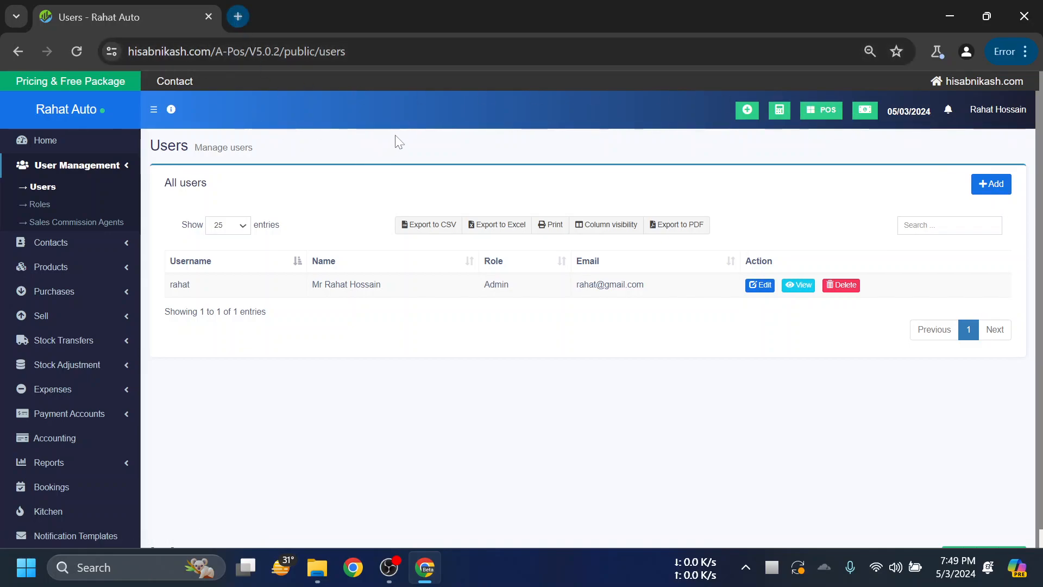
key("ctrl+t")
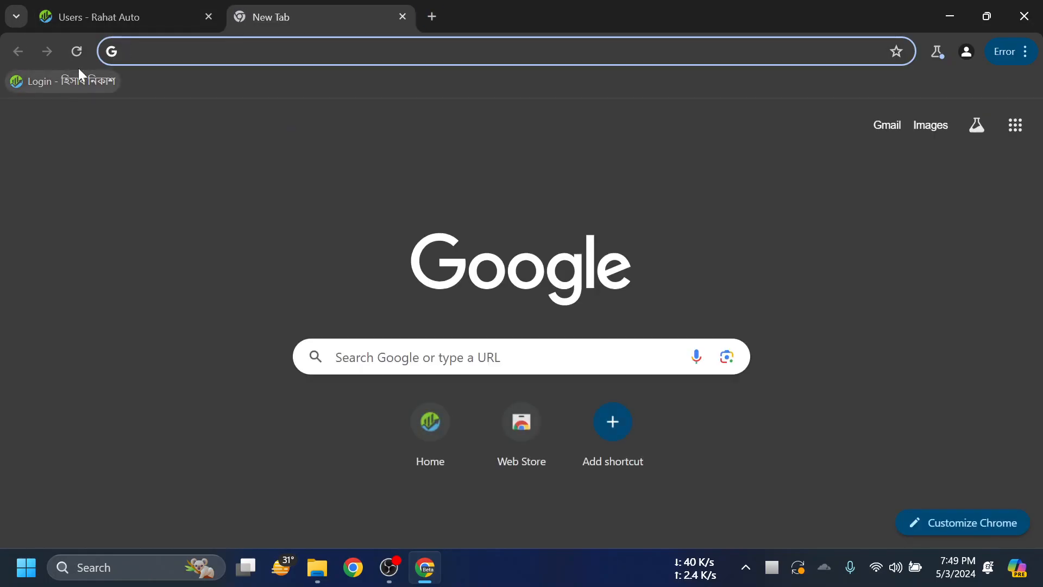
left_click(125, 17)
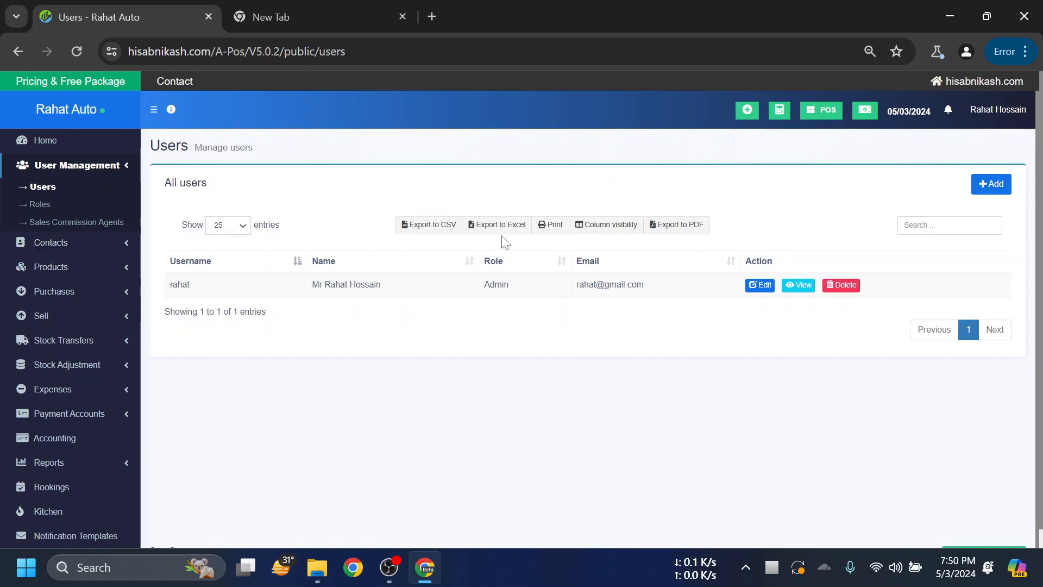
- Start a new user with prefix Mr and enter the user's first name
left_click(992, 184)
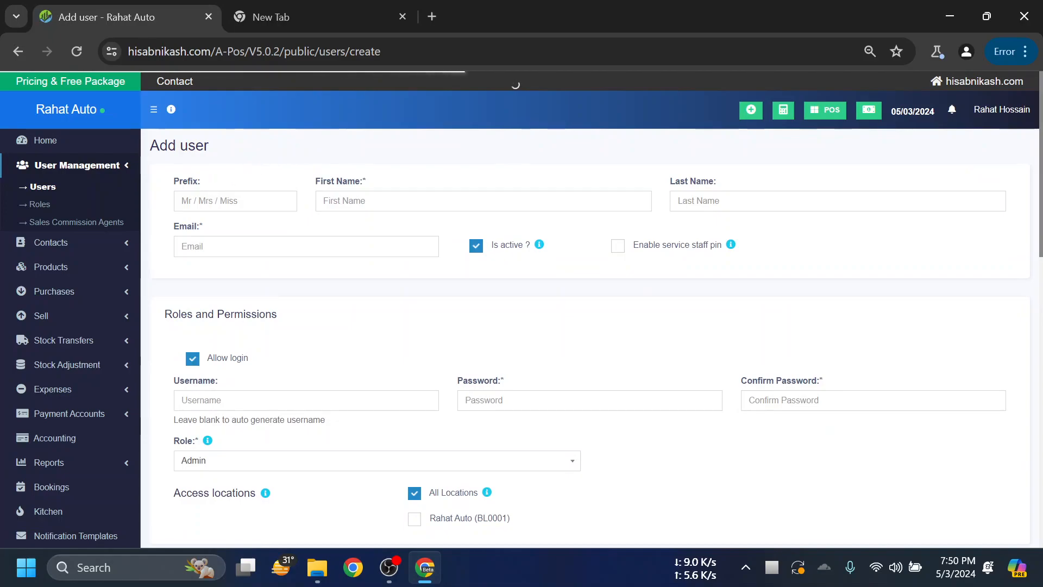
left_click(234, 201)
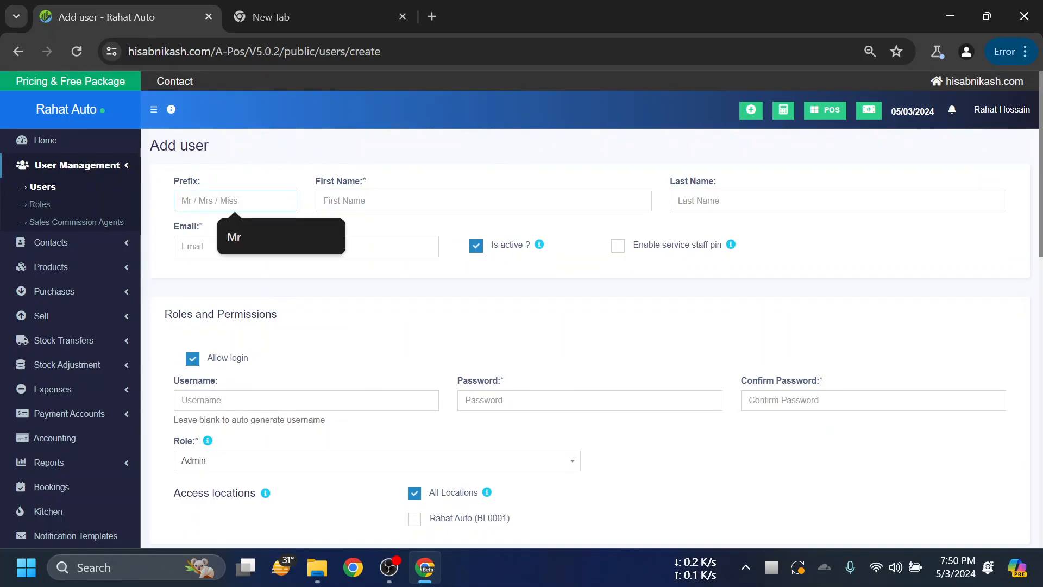
left_click(245, 230)
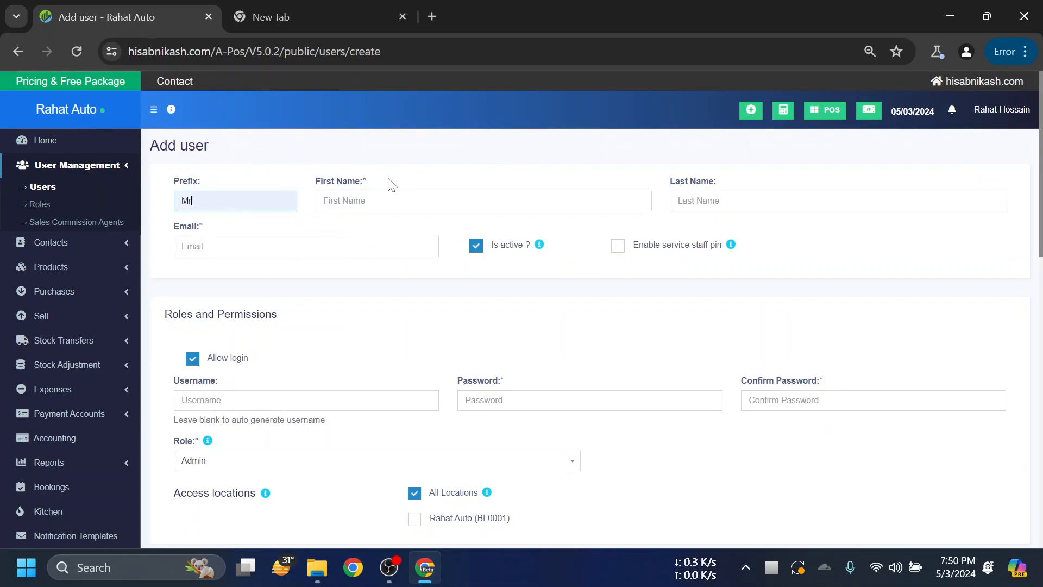
double_click(364, 182)
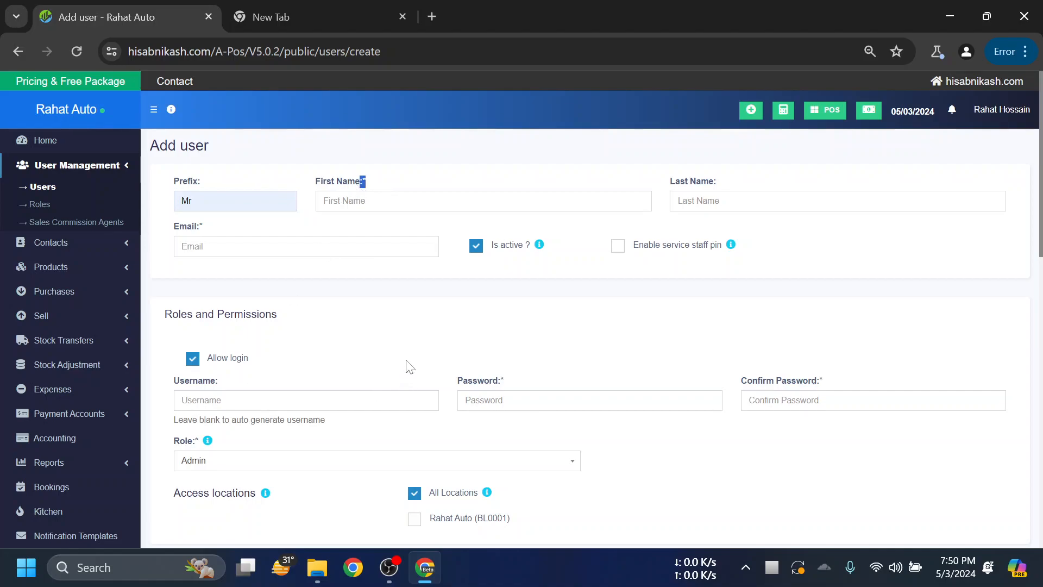
scroll(542, 363, "down", 3)
scroll(563, 360, "up", 3)
left_click(446, 173)
left_click(447, 201)
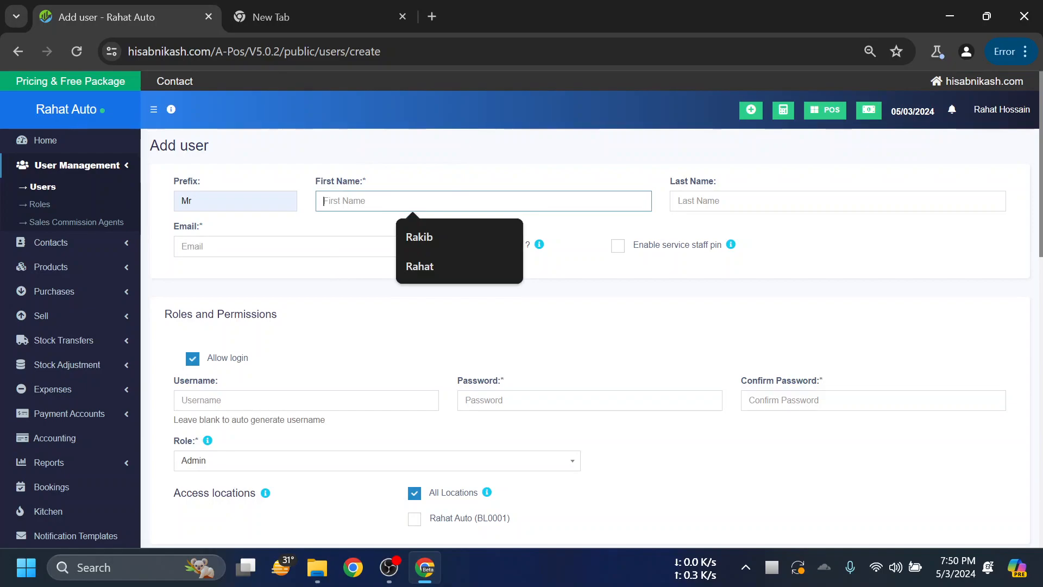
type("rahat")
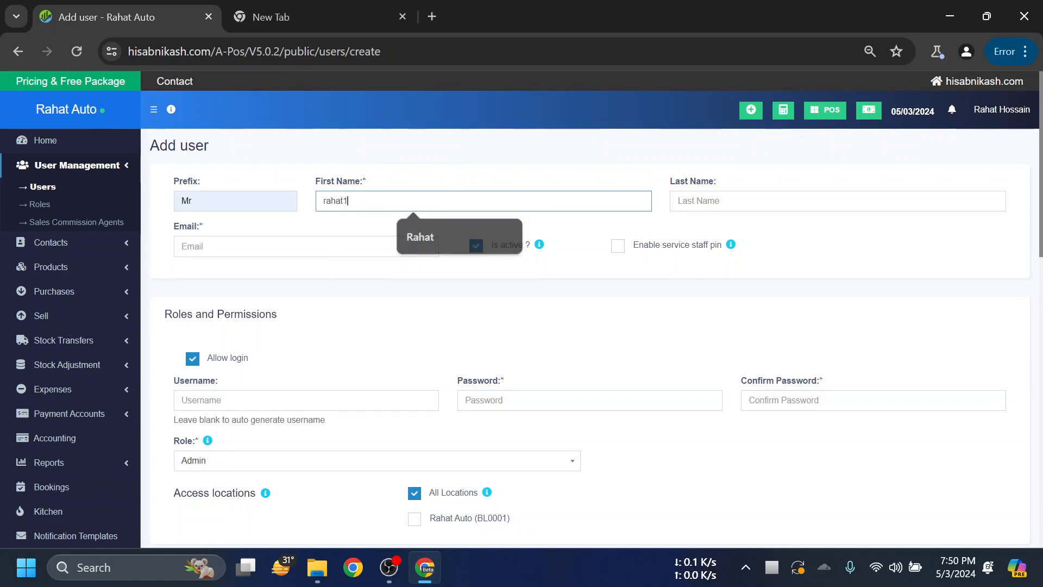
type("1")
left_click(533, 146)
- Fill in the new user's e-mail address and login username
left_click(293, 247)
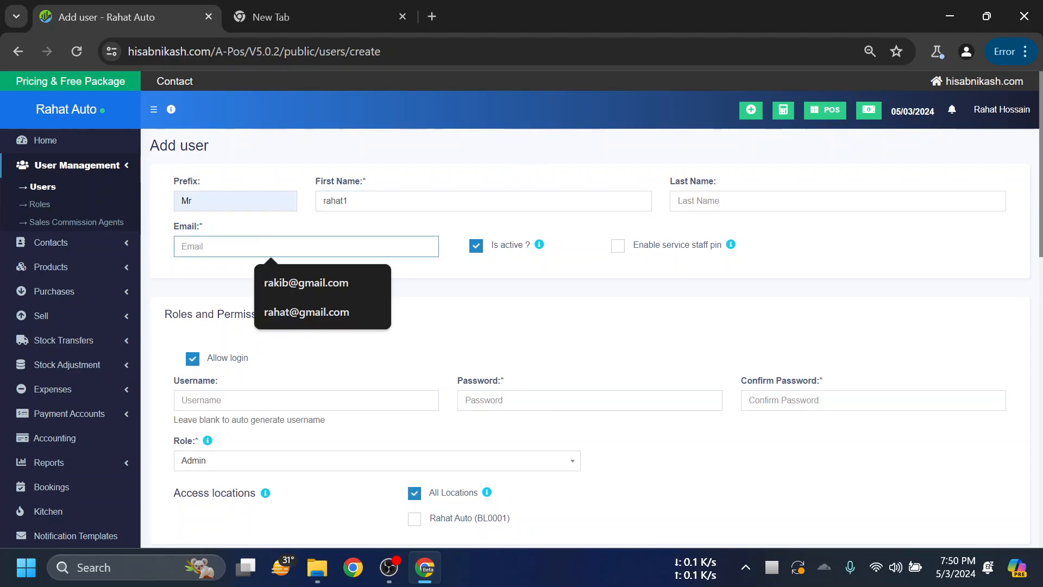
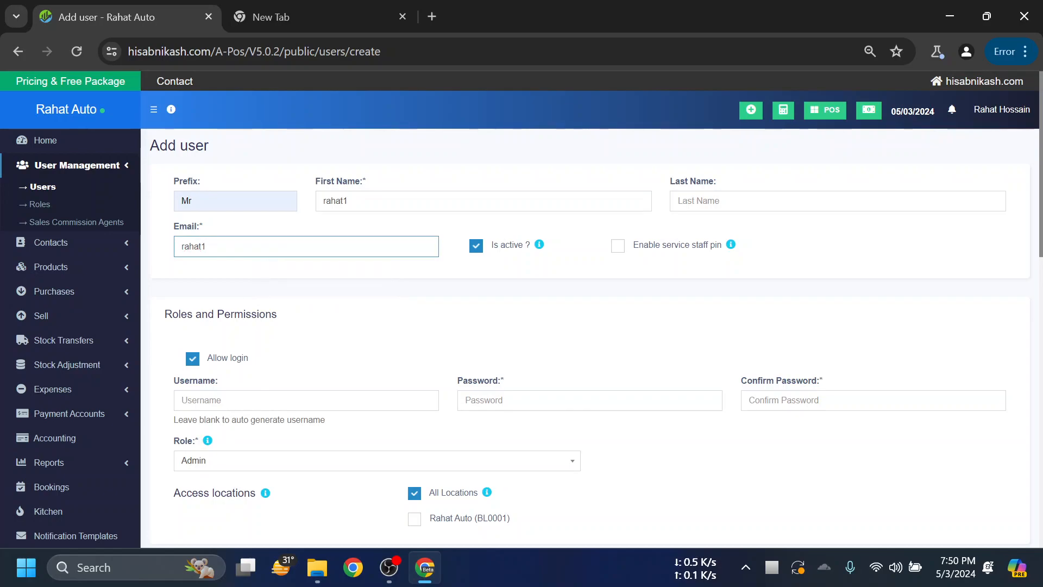
scroll(842, 266, "down", 1)
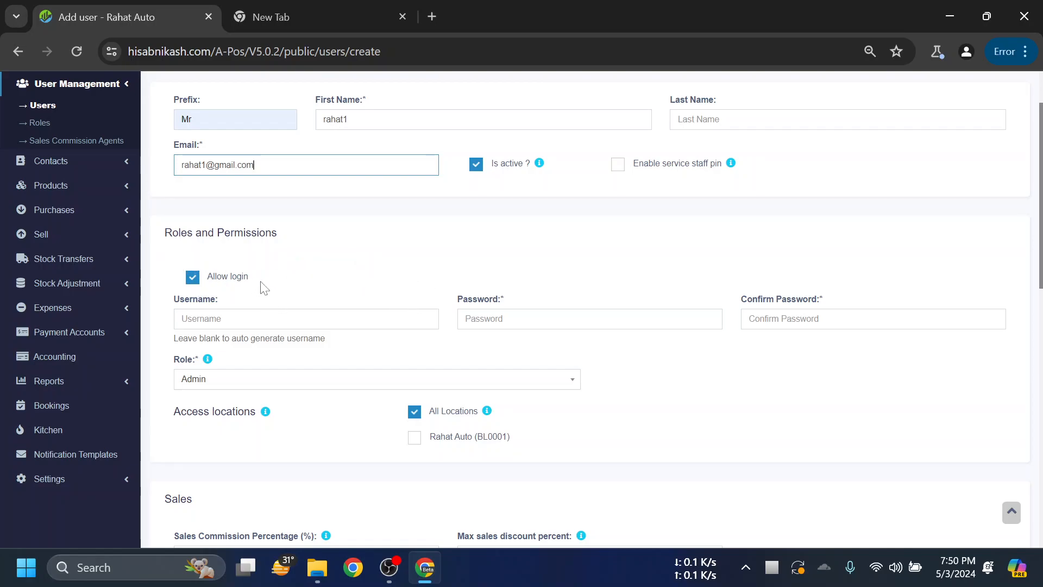
left_click(306, 319)
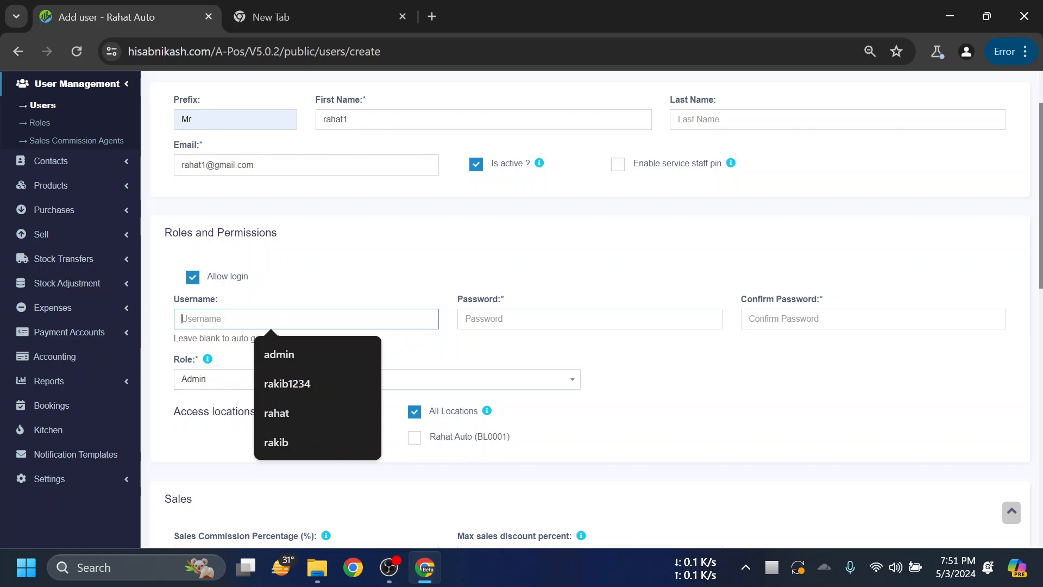
type("rahat1")
- Enter the new user's password and confirm it
left_click(466, 319)
type("12345")
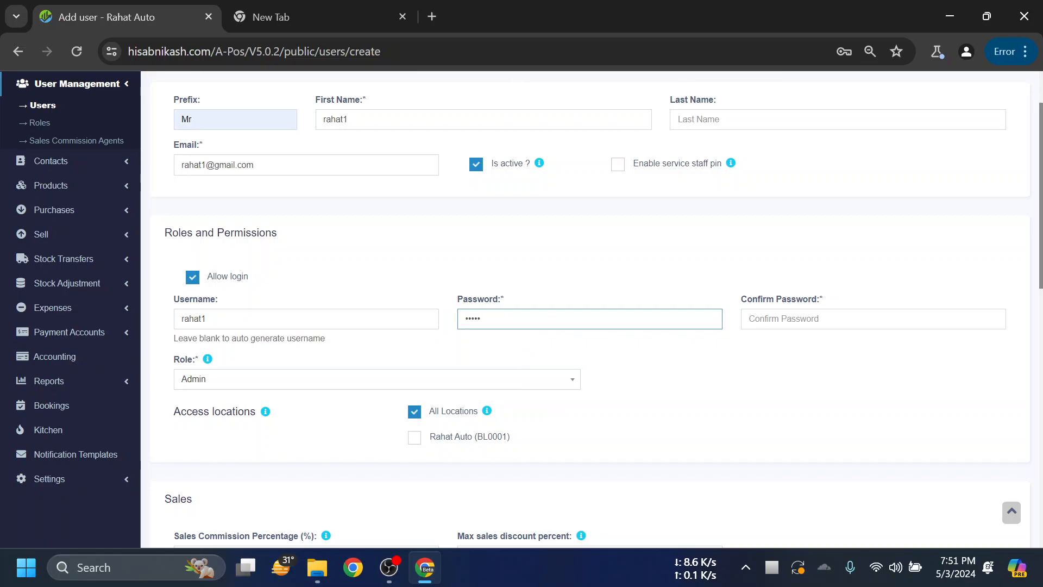
key("BackSpace")
key("BackSpace")
key("BackSpace")
key("BackSpace")
type("1")
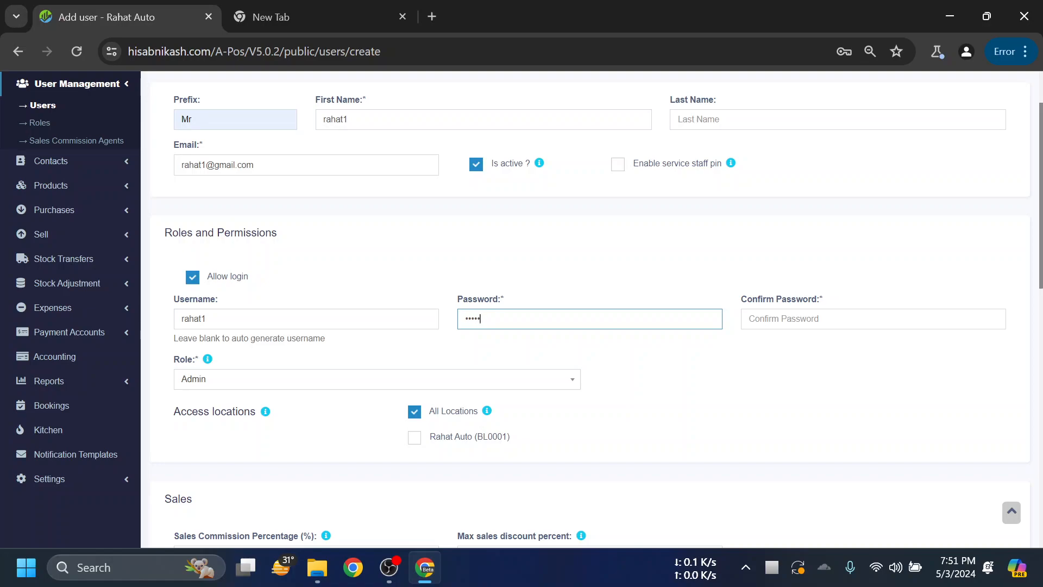
type("23456")
left_click(766, 320)
type("123456")
left_click(631, 253)
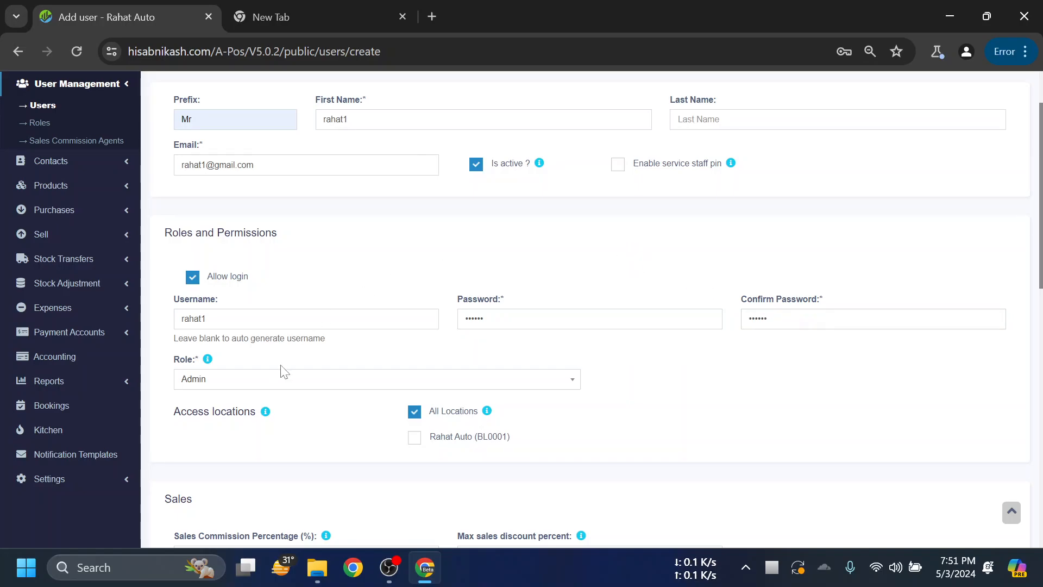
scroll(278, 371, "down", 2)
left_click(199, 299)
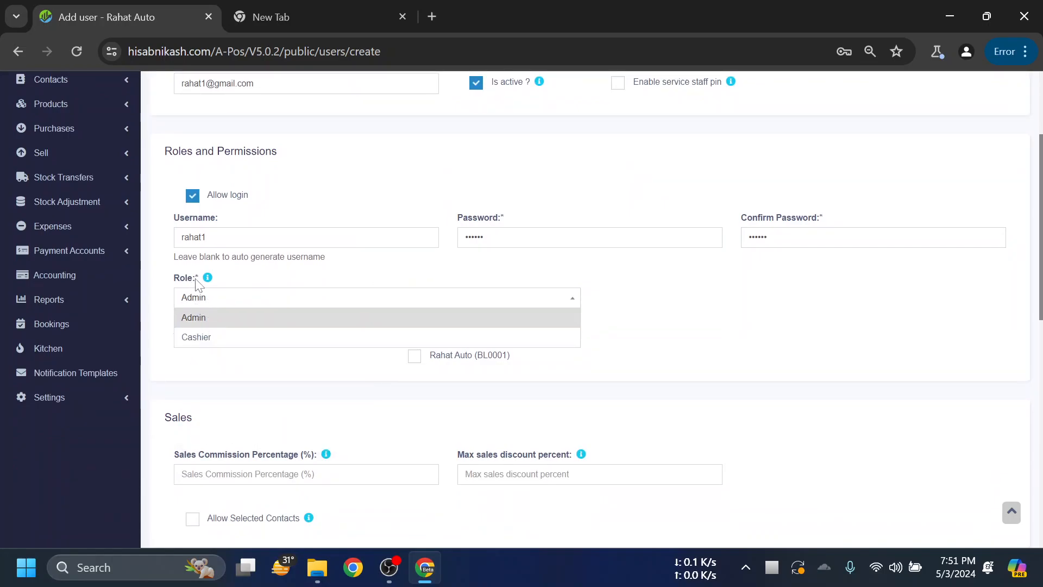
- Give the user the Cashier role, with access only to the Rahat Auto (BL0001) location
left_click(191, 337)
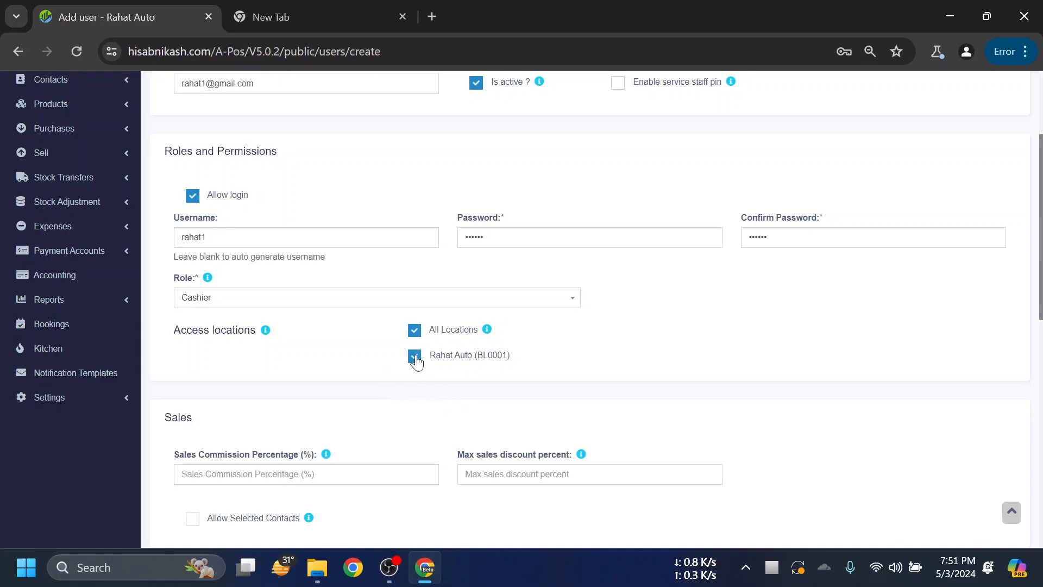
left_click(414, 339)
scroll(711, 340, "down", 1)
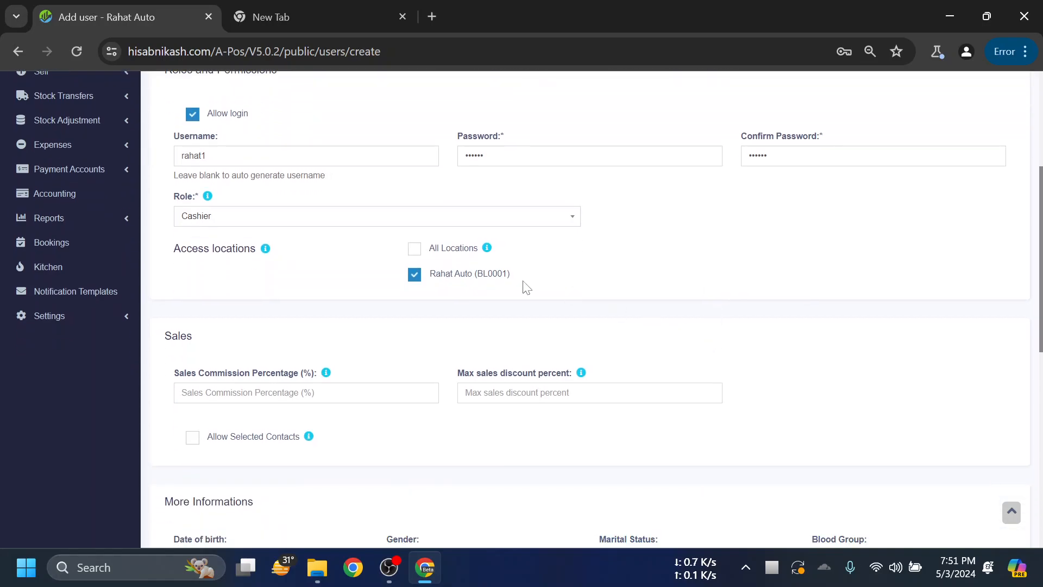
left_click_drag(546, 280, 435, 273)
left_click(644, 284)
- Save the new cashier user, bringing the Users list to two accounts
scroll(701, 267, "down", 1)
scroll(701, 265, "down", 1)
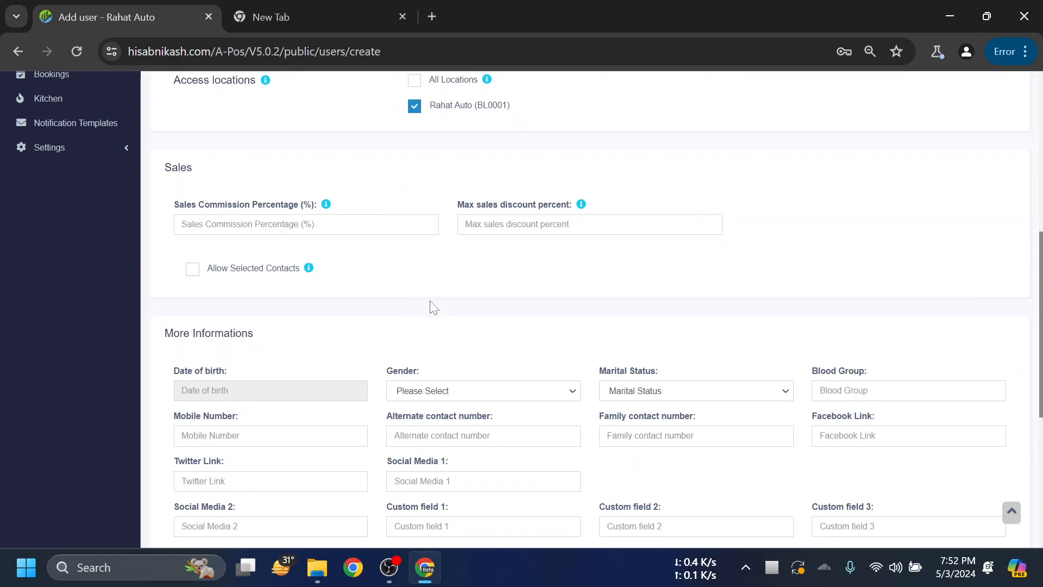
scroll(432, 305, "down", 1)
scroll(700, 296, "down", 1)
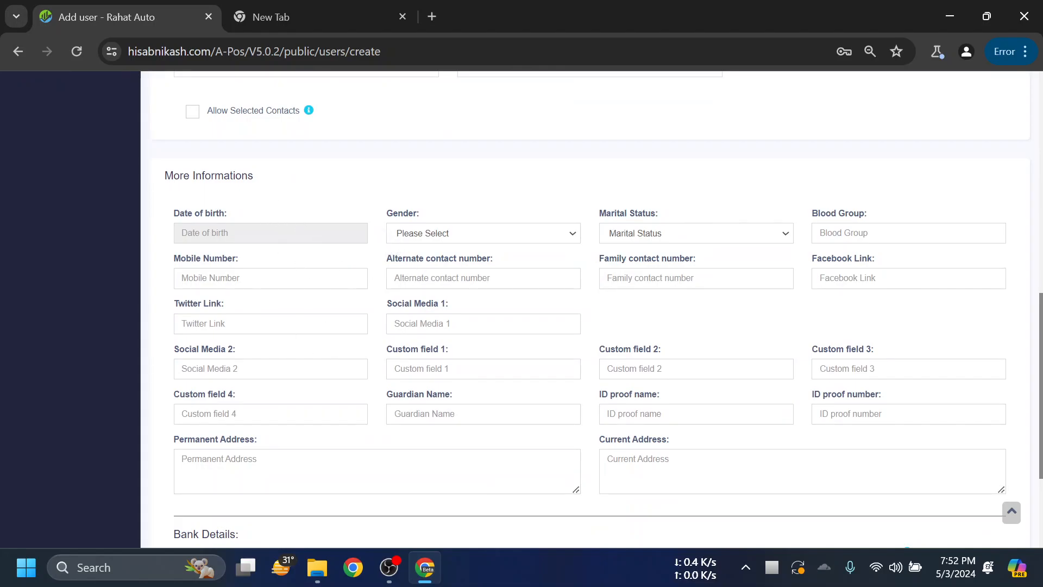
scroll(473, 287, "down", 3)
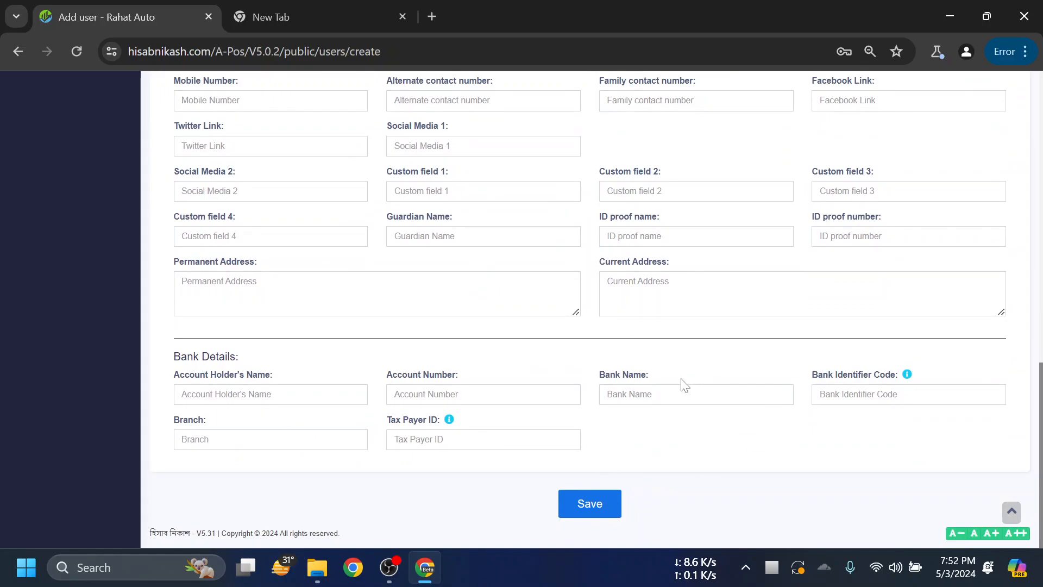
scroll(687, 383, "up", 13)
scroll(645, 296, "down", 13)
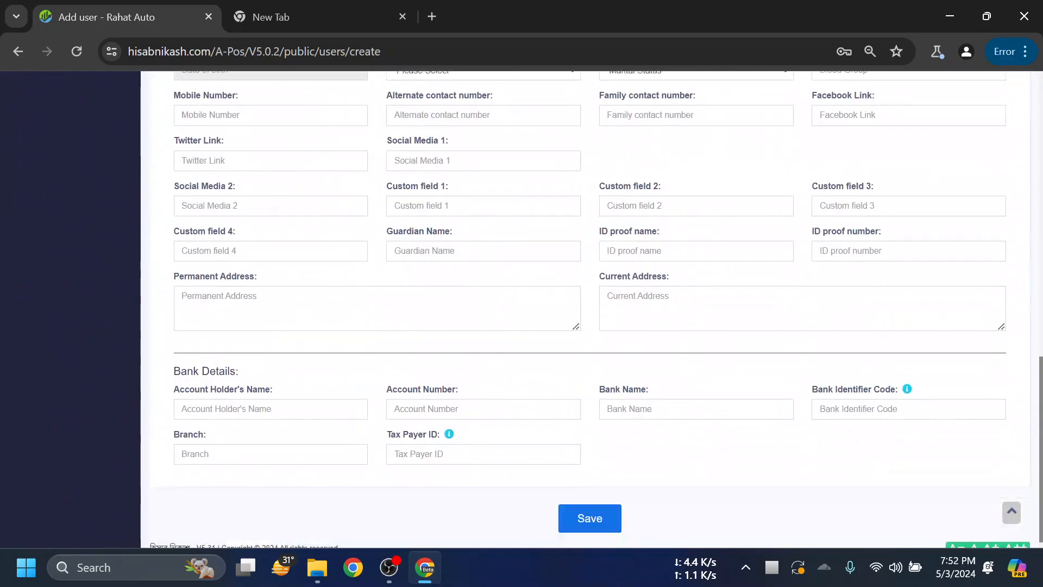
left_click(614, 497)
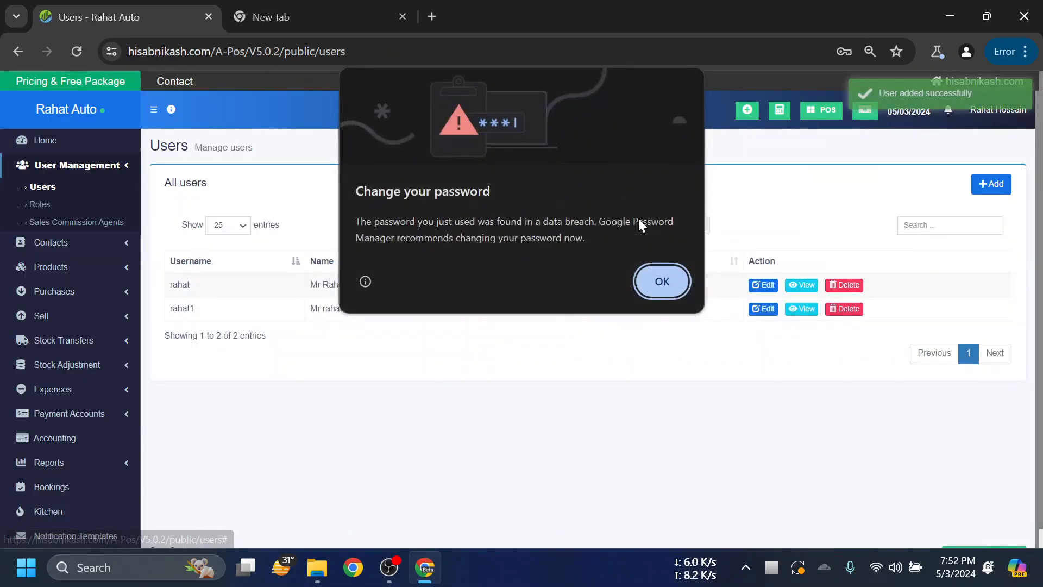
left_click(661, 282)
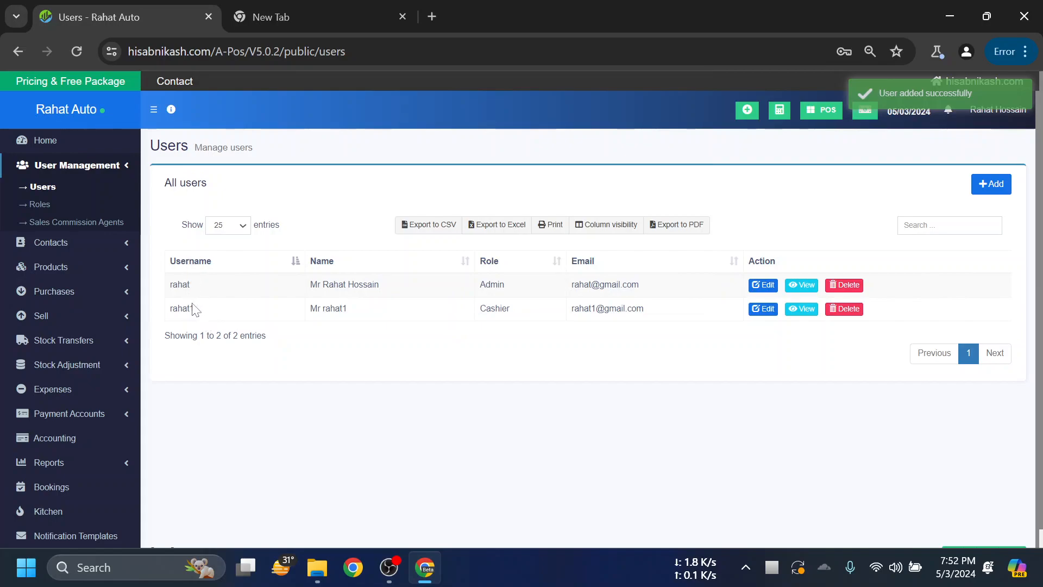
left_click_drag(199, 310, 173, 308)
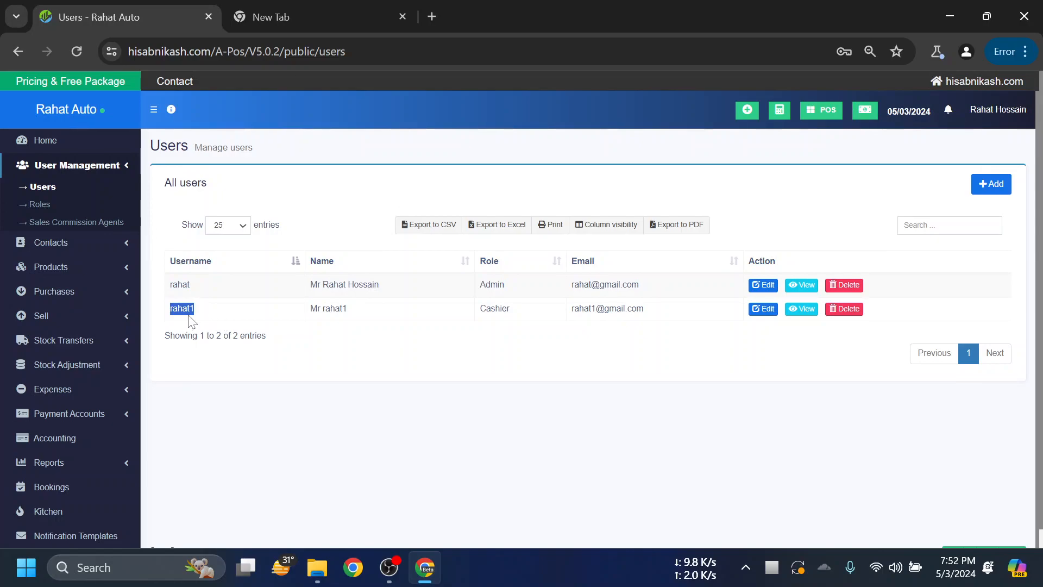
left_click(349, 314)
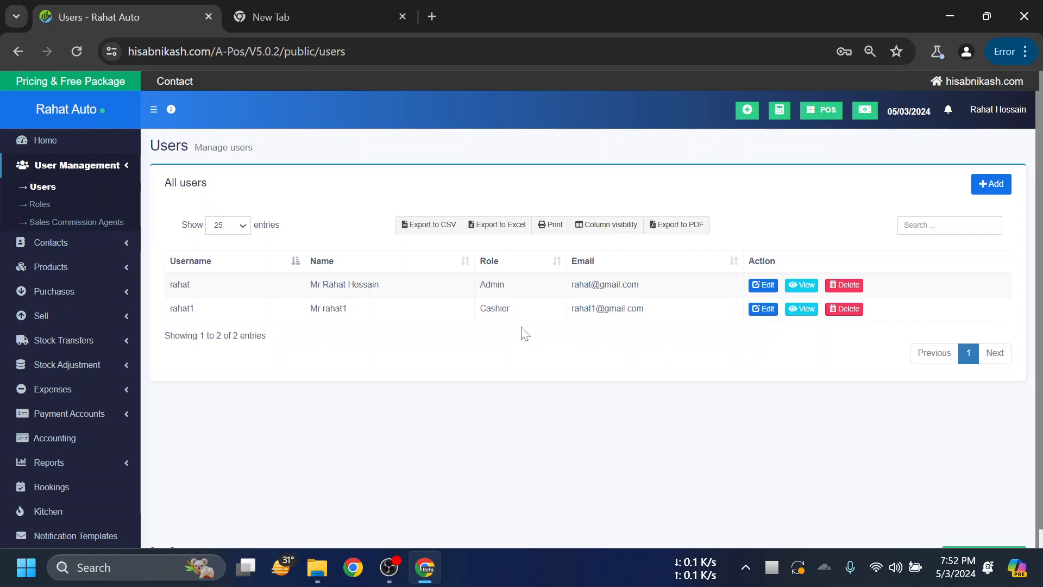
double_click(514, 313)
left_click(570, 351)
double_click(516, 318)
left_click(519, 327)
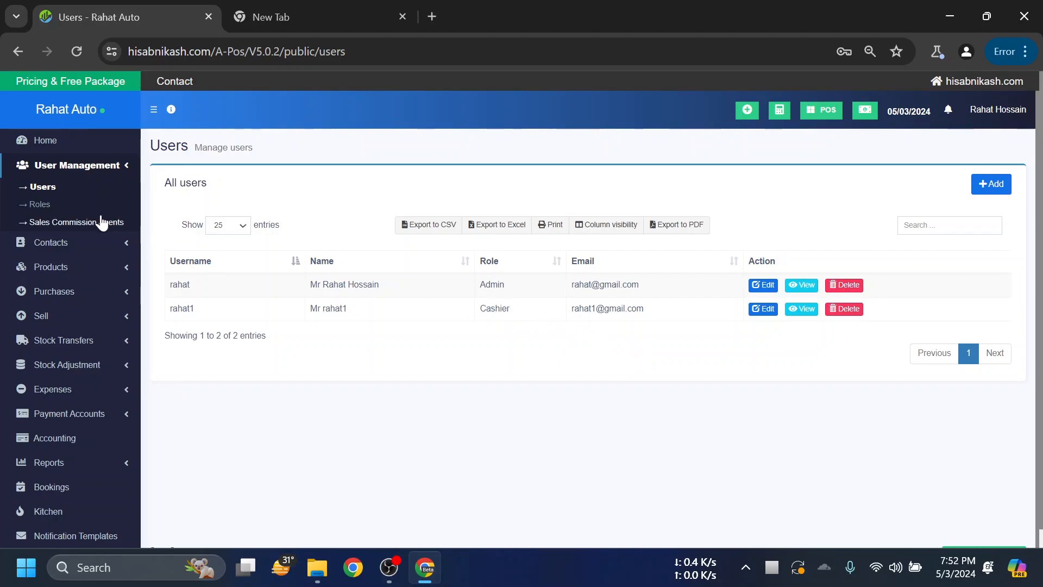
- Open the Cashier role's Edit Role permissions page from the Roles list
left_click(40, 204)
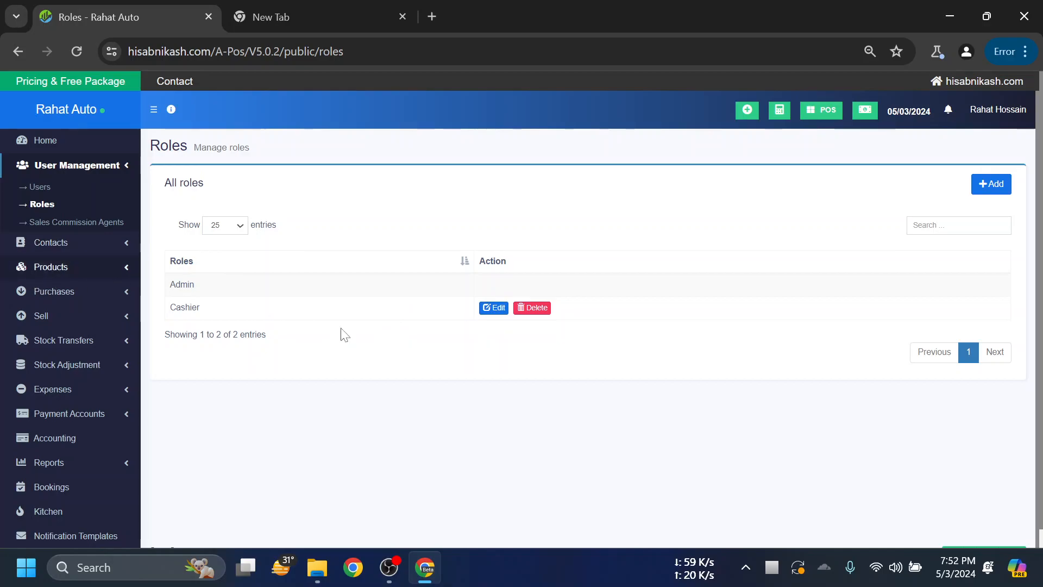
left_click(493, 308)
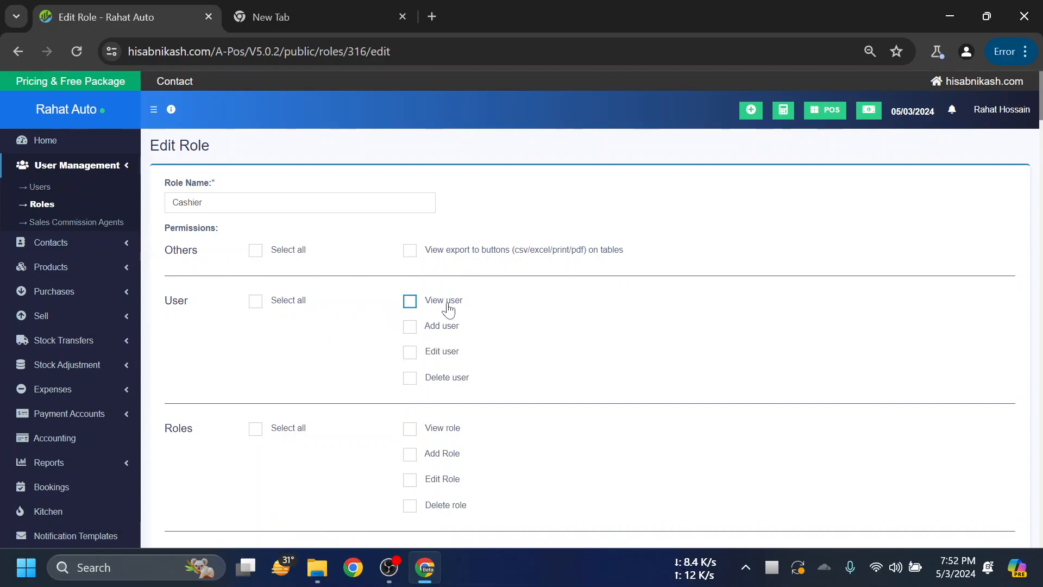
scroll(522, 312, "down", 1)
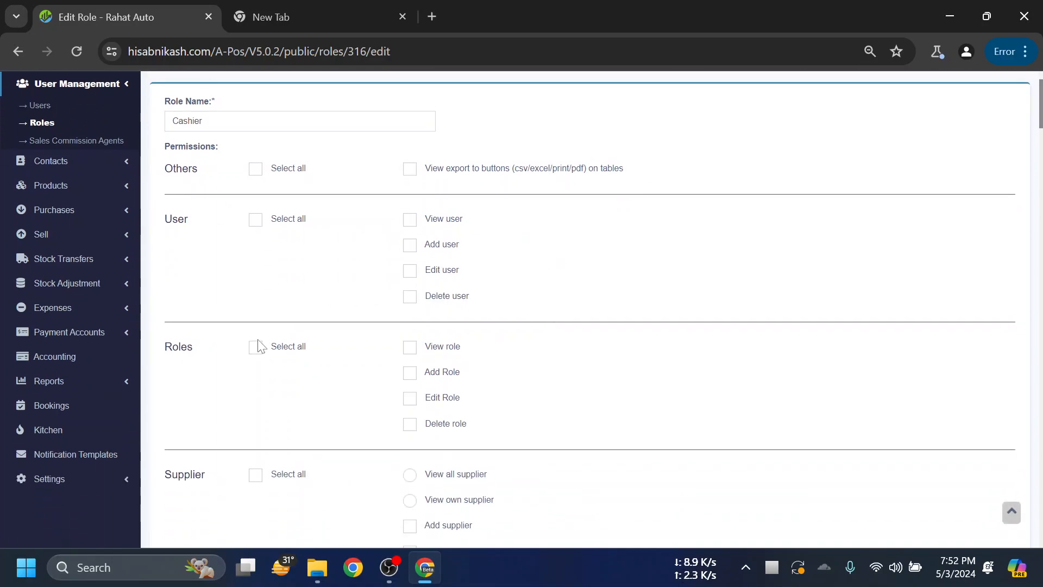
scroll(441, 314, "down", 1)
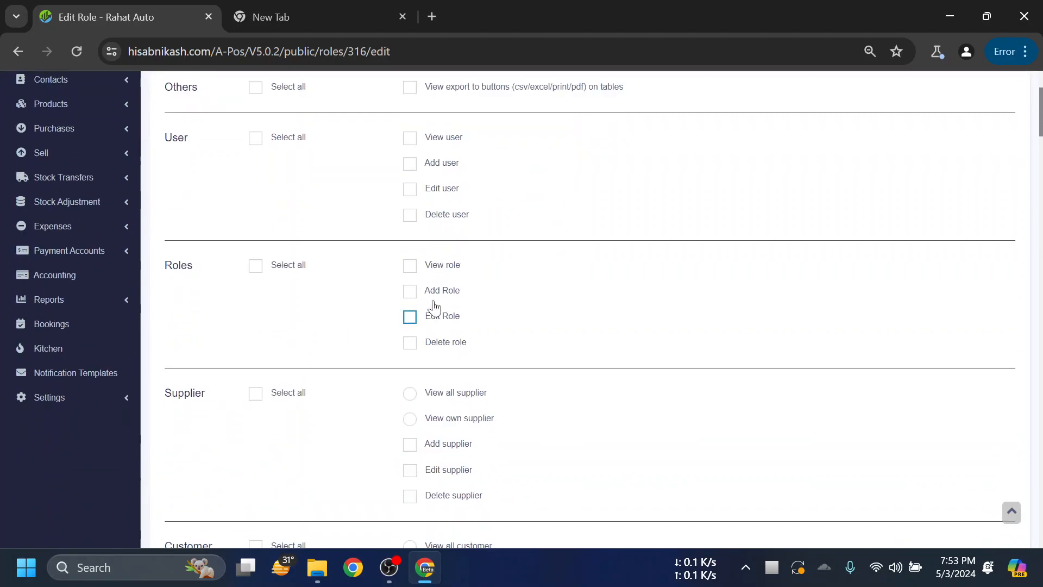
scroll(526, 285, "down", 1)
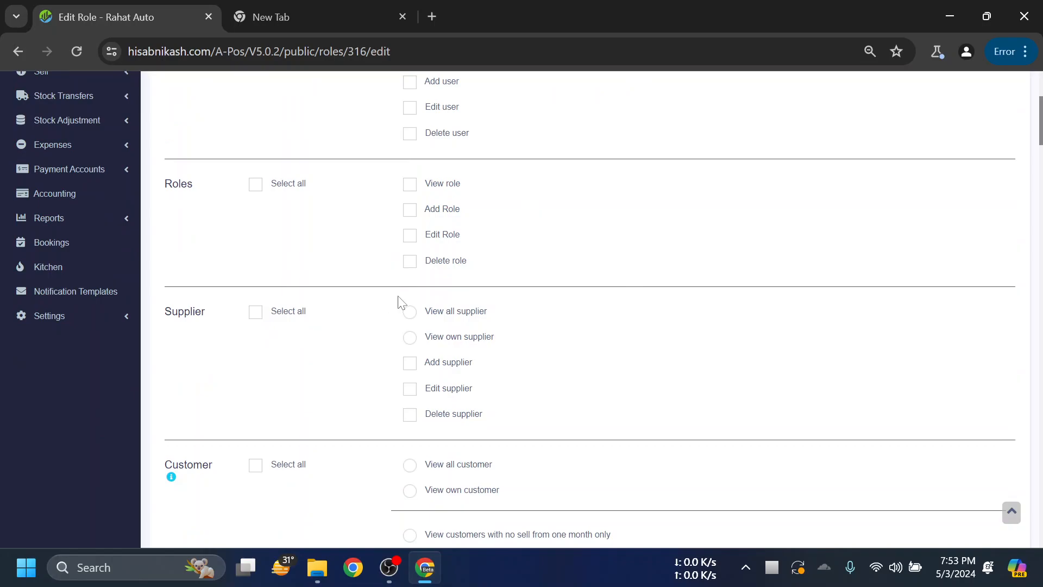
scroll(322, 340, "up", 1)
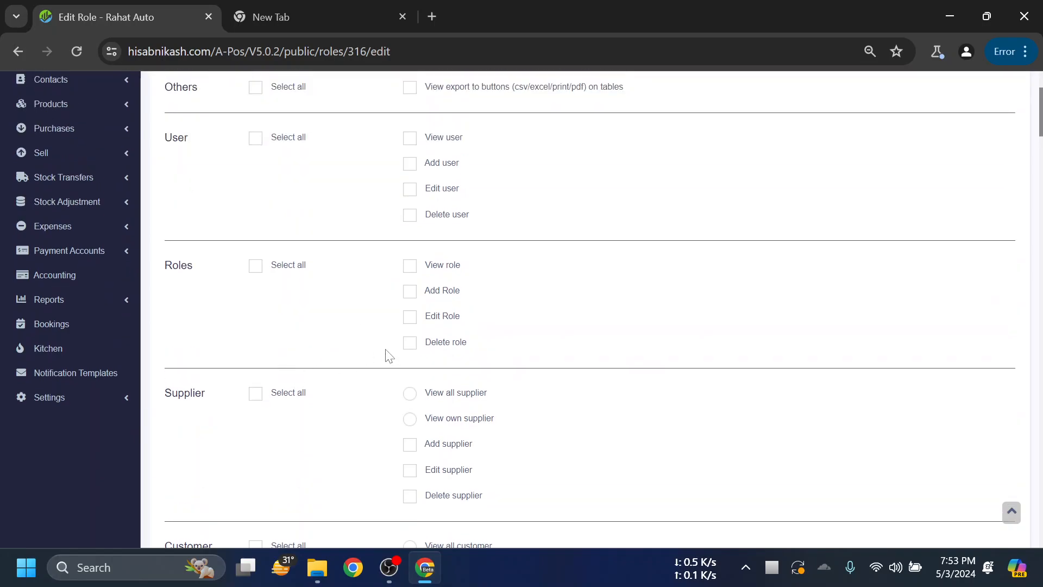
scroll(235, 323, "down", 2)
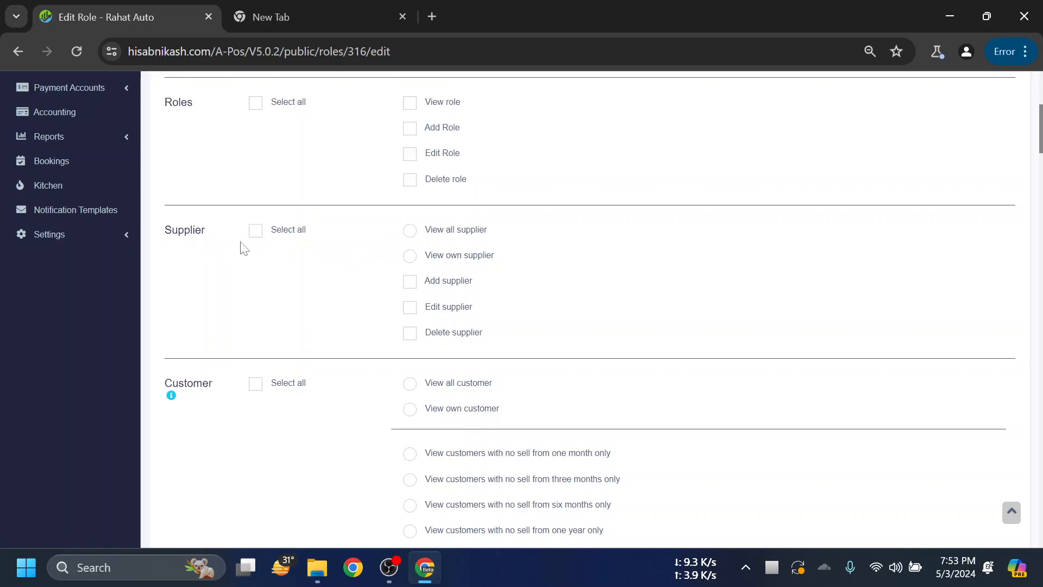
- Grant Cashier the View own supplier and Add supplier permissions
left_click(454, 260)
left_click(444, 287)
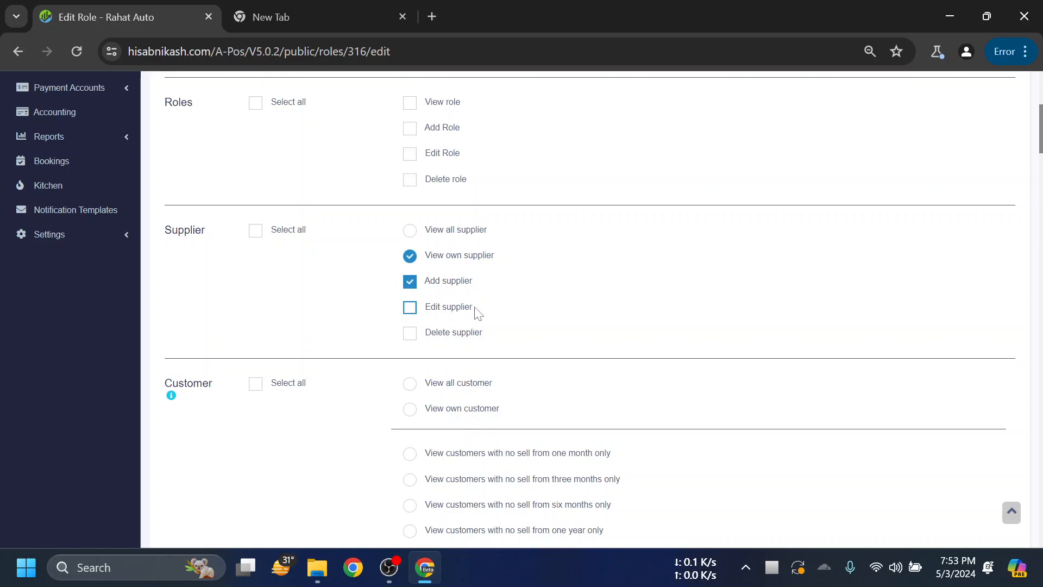
scroll(516, 282, "down", 2)
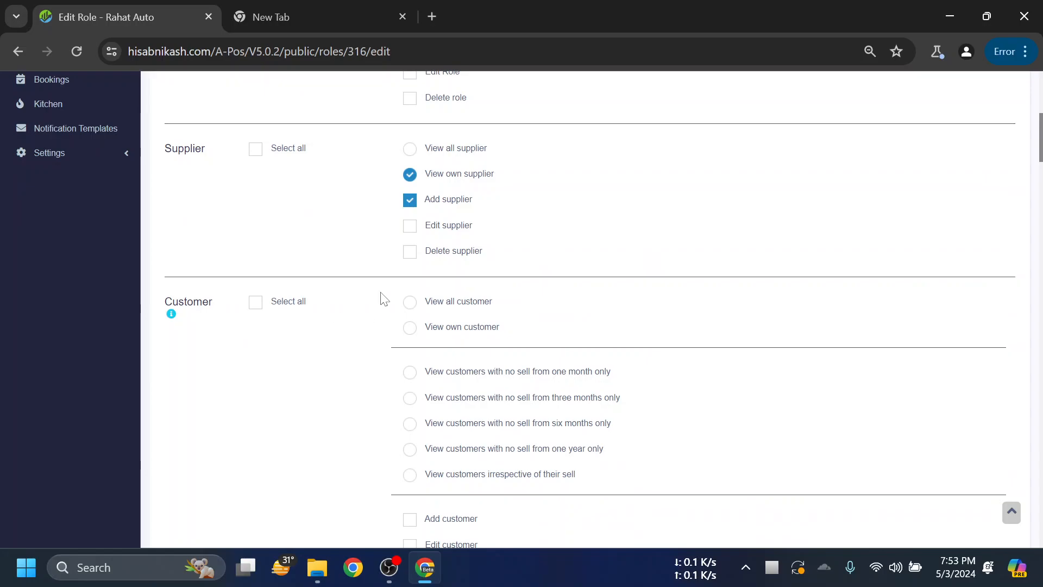
key("ctrl+minus")
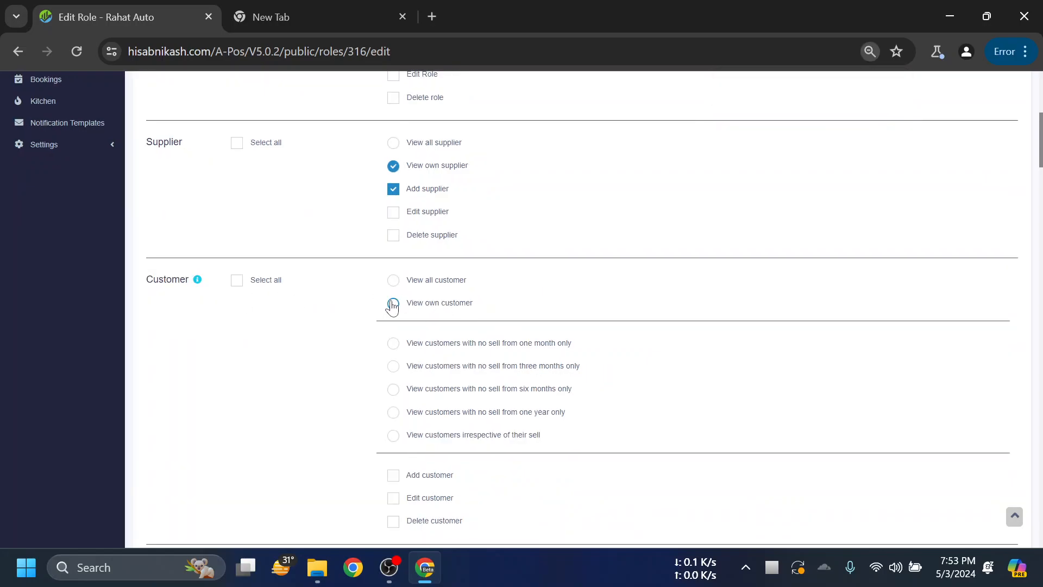
- Grant Cashier the View own customer and Add customer permissions
left_click(427, 312)
scroll(571, 291, "down", 2)
left_click_drag(481, 221, 407, 226)
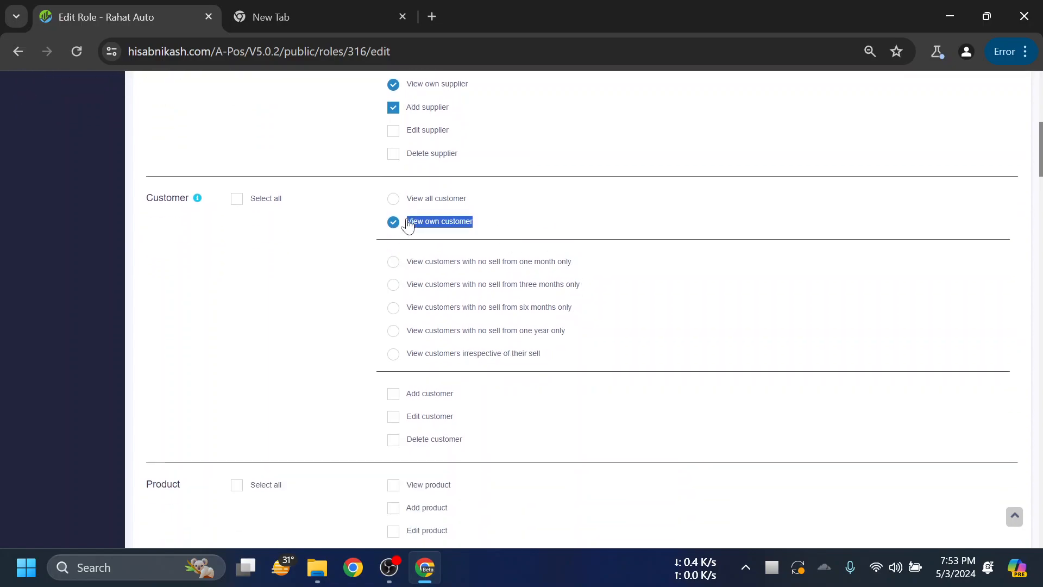
left_click(533, 238)
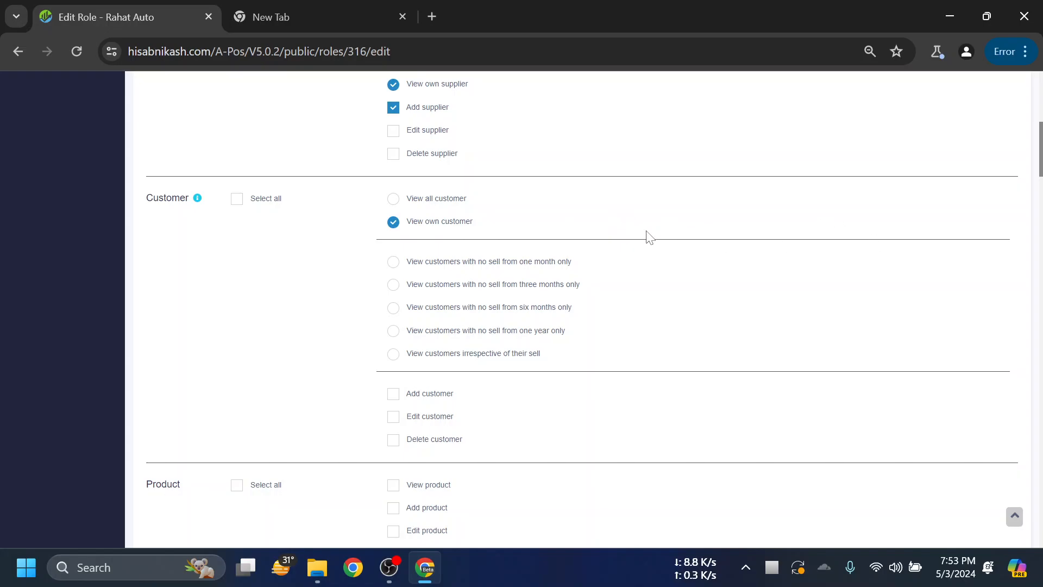
key("ctrl+plus")
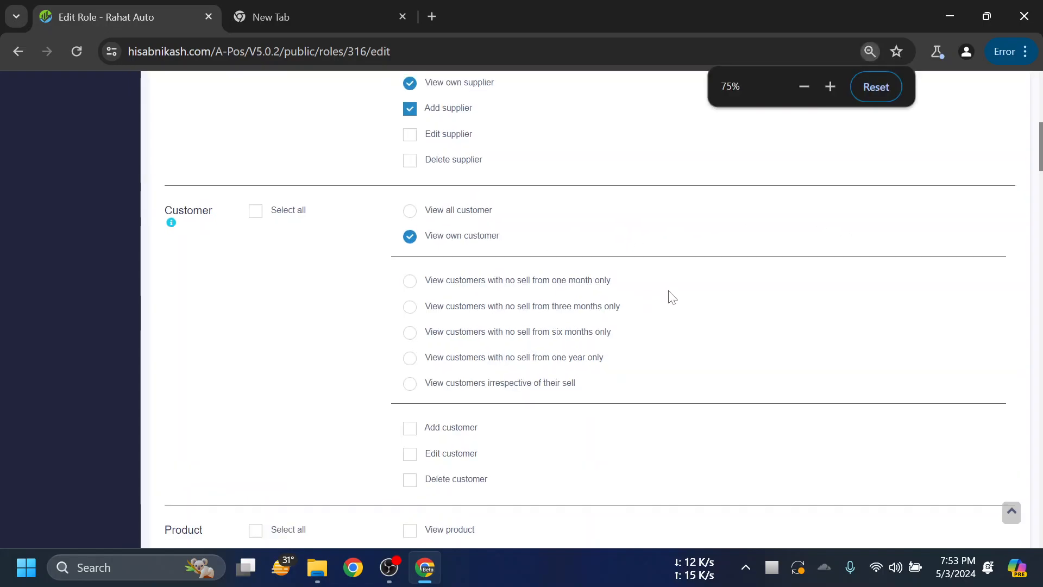
scroll(624, 260, "down", 2)
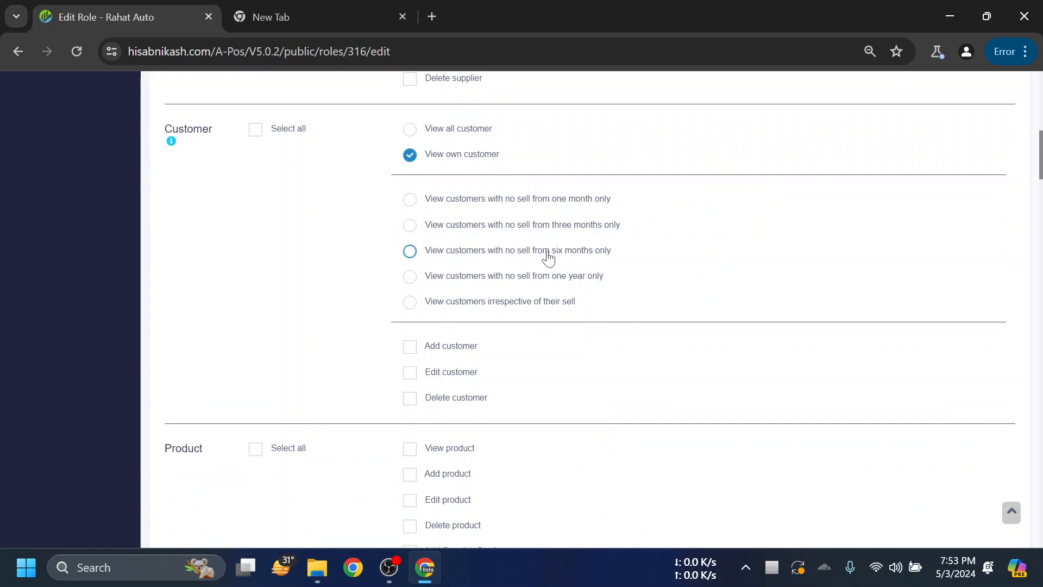
scroll(424, 225, "up", 2)
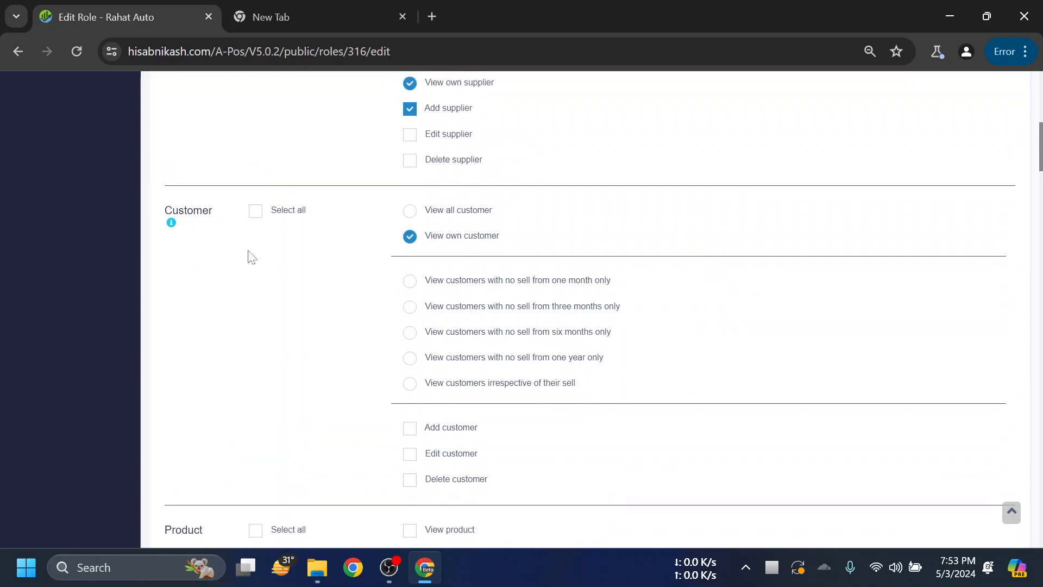
scroll(581, 274, "down", 2)
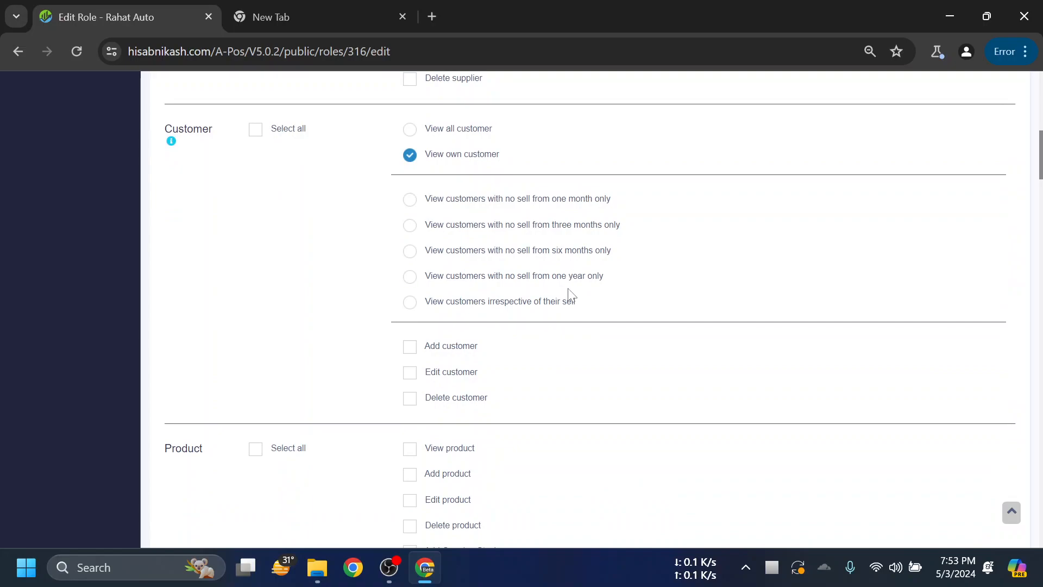
left_click(458, 345)
scroll(598, 315, "down", 2)
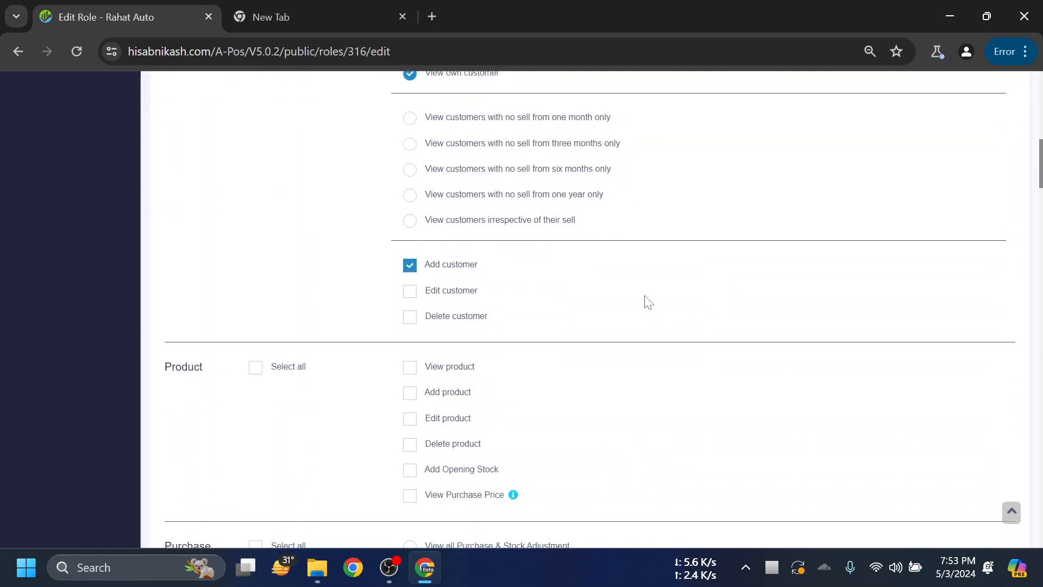
scroll(629, 298, "up", 4)
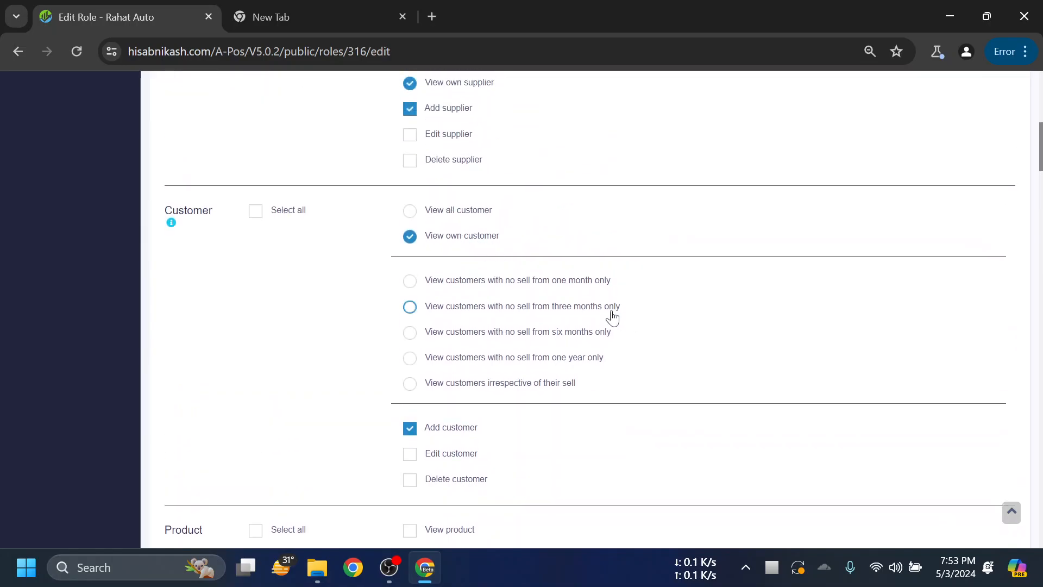
scroll(610, 304, "down", 6)
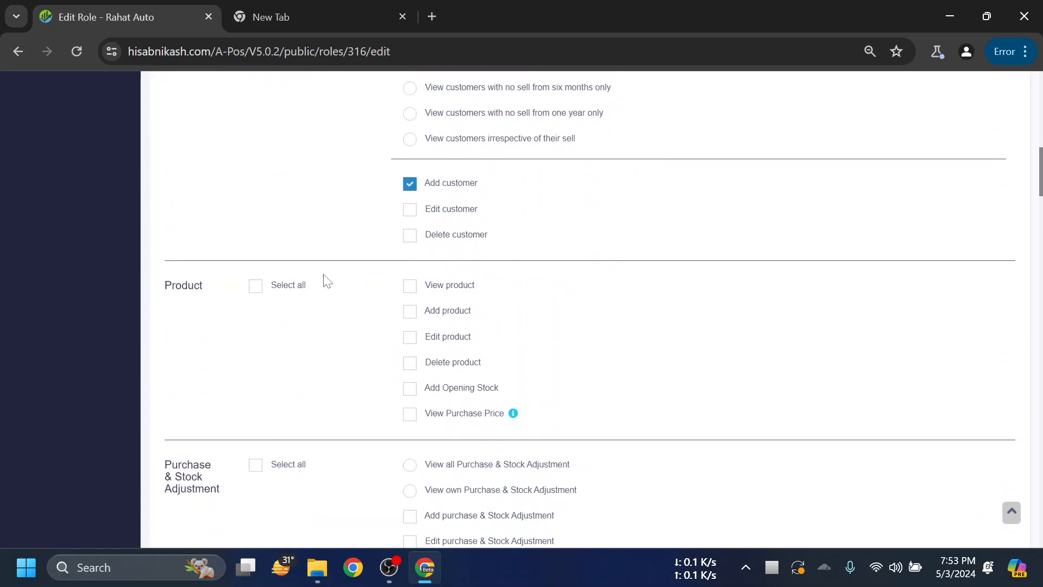
left_click(450, 313)
left_click(450, 294)
scroll(589, 289, "down", 2)
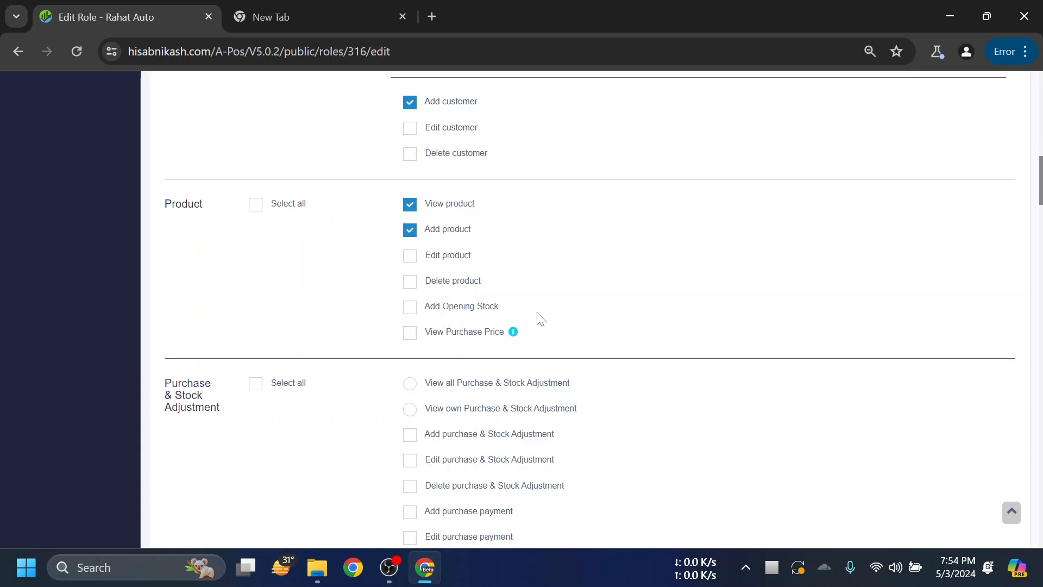
scroll(633, 314, "down", 2)
left_click_drag(500, 226, 418, 229)
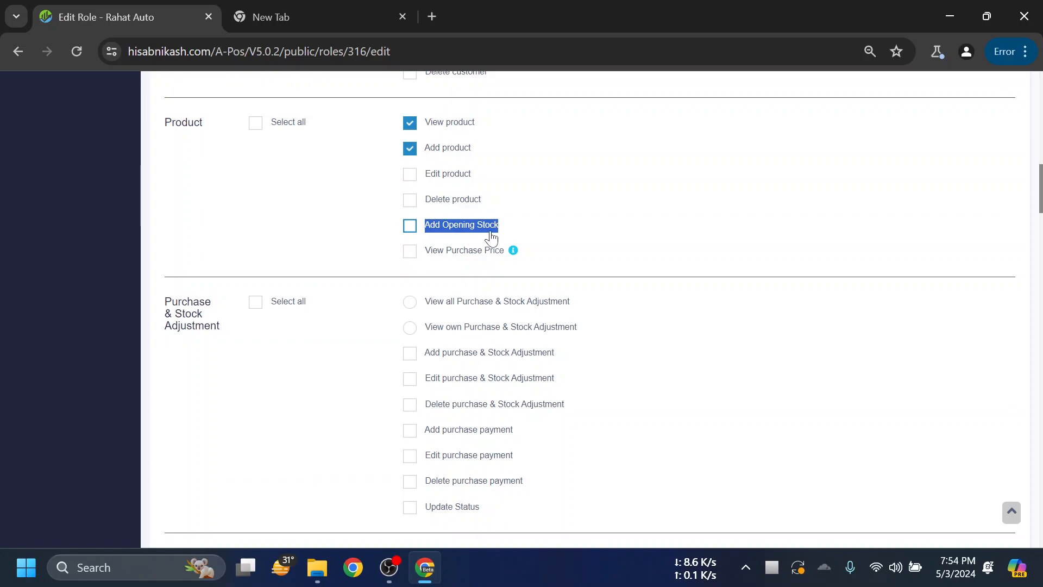
left_click(536, 229)
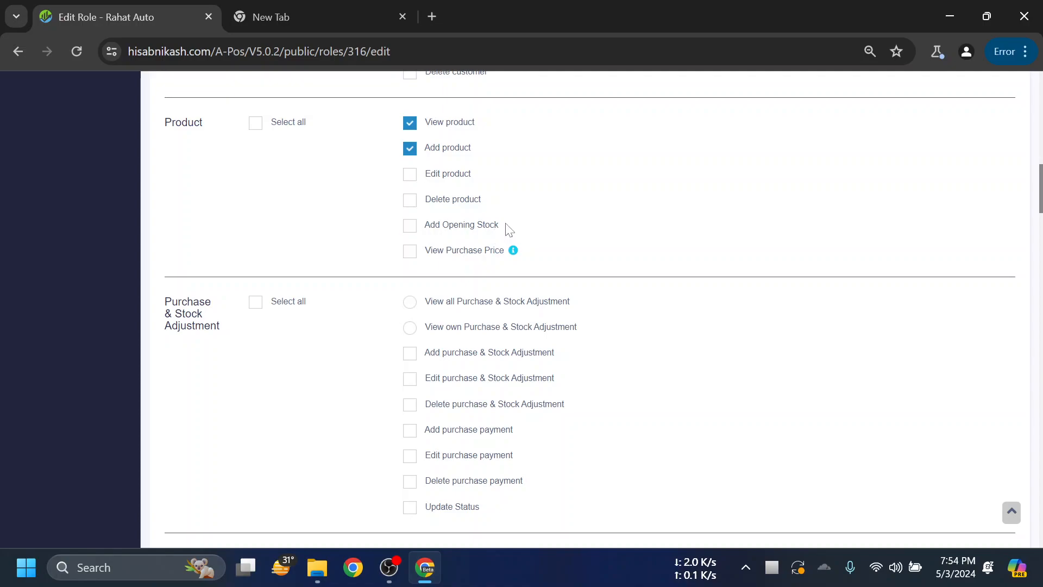
scroll(552, 205, "down", 1)
scroll(540, 210, "up", 1)
scroll(594, 207, "down", 1)
scroll(589, 209, "up", 1)
scroll(568, 227, "down", 1)
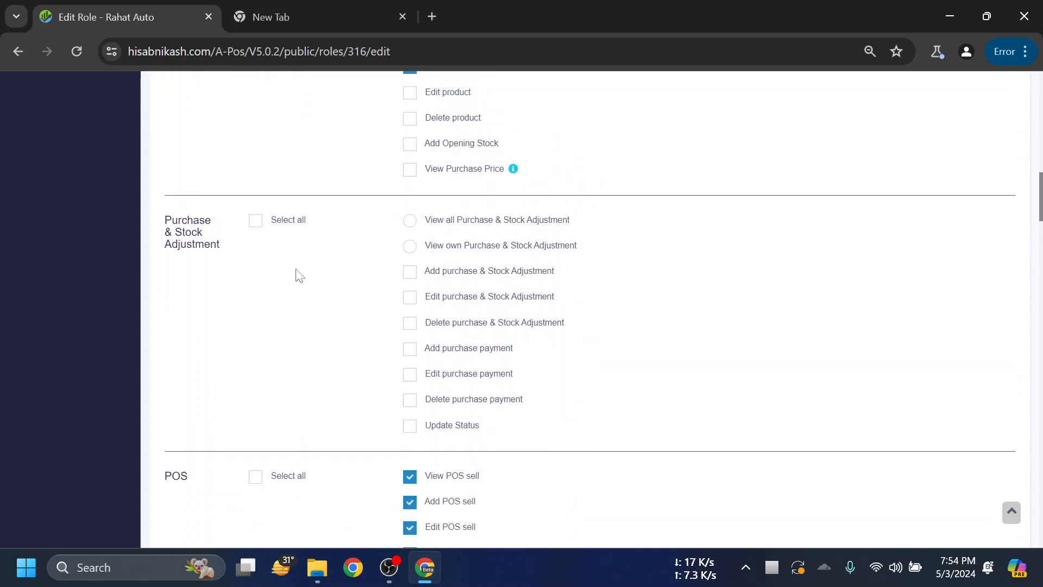
scroll(298, 272, "down", 1)
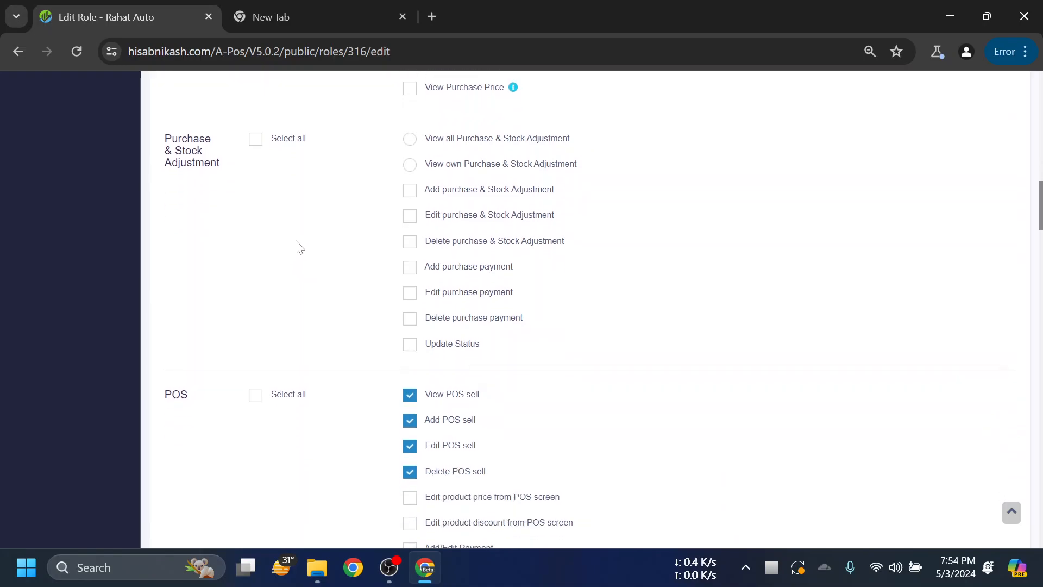
scroll(321, 269, "up", 4)
scroll(337, 299, "down", 2)
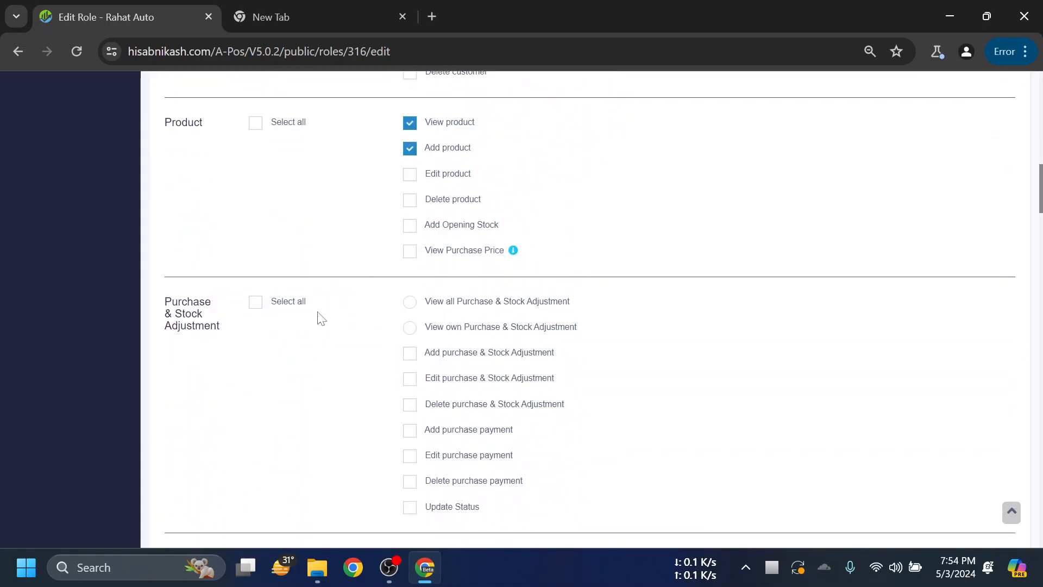
scroll(374, 318, "up", 1)
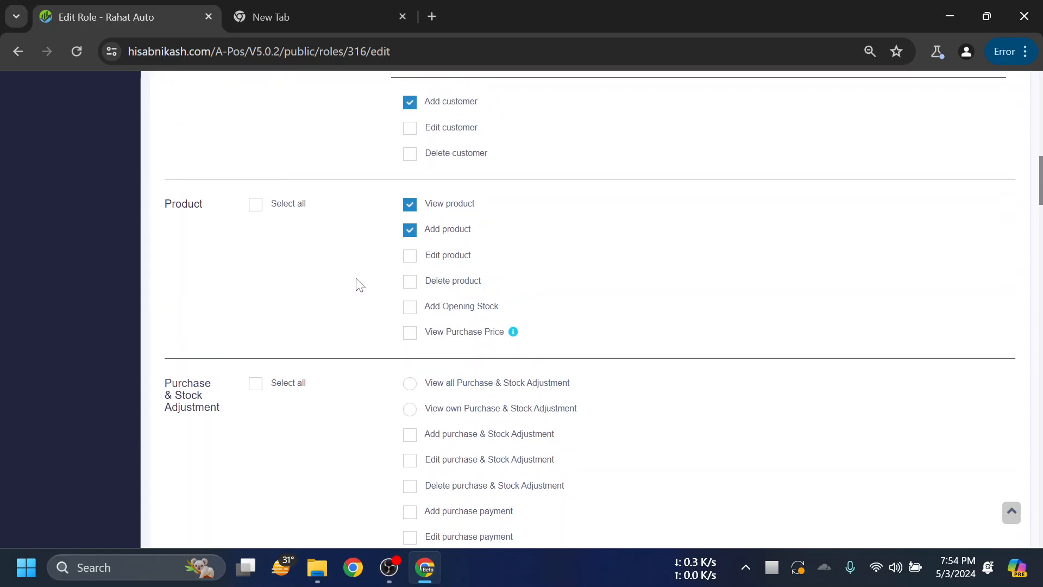
scroll(359, 285, "down", 3)
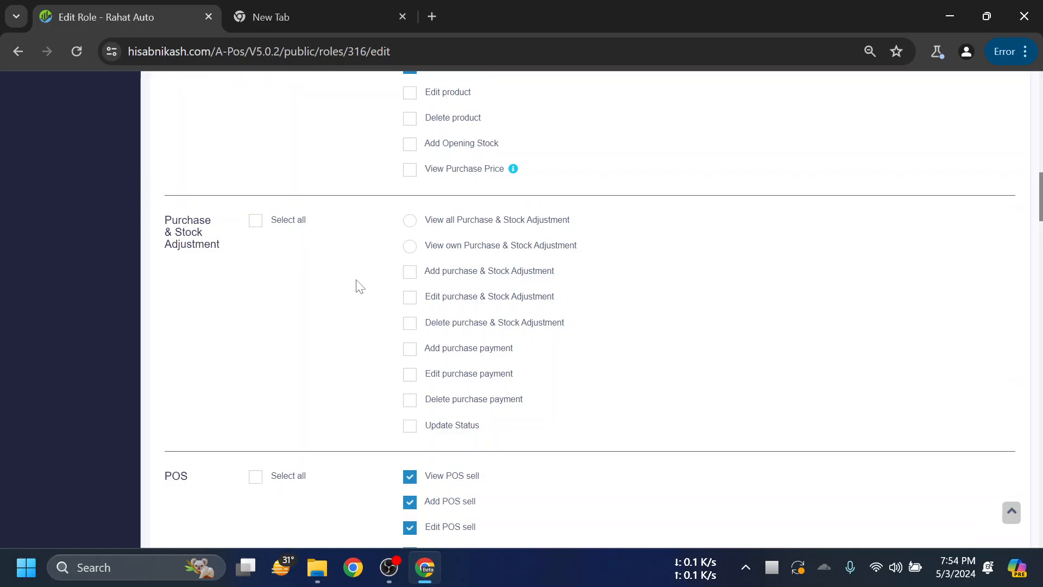
scroll(356, 283, "up", 6)
scroll(250, 350, "down", 4)
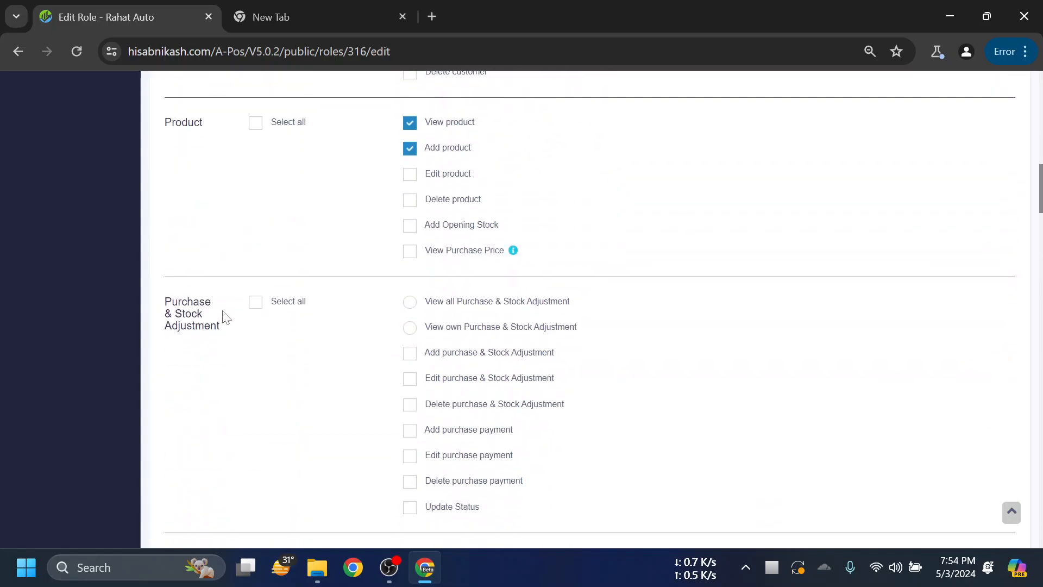
triple_click(161, 307)
left_click(225, 348)
scroll(344, 338, "down", 3)
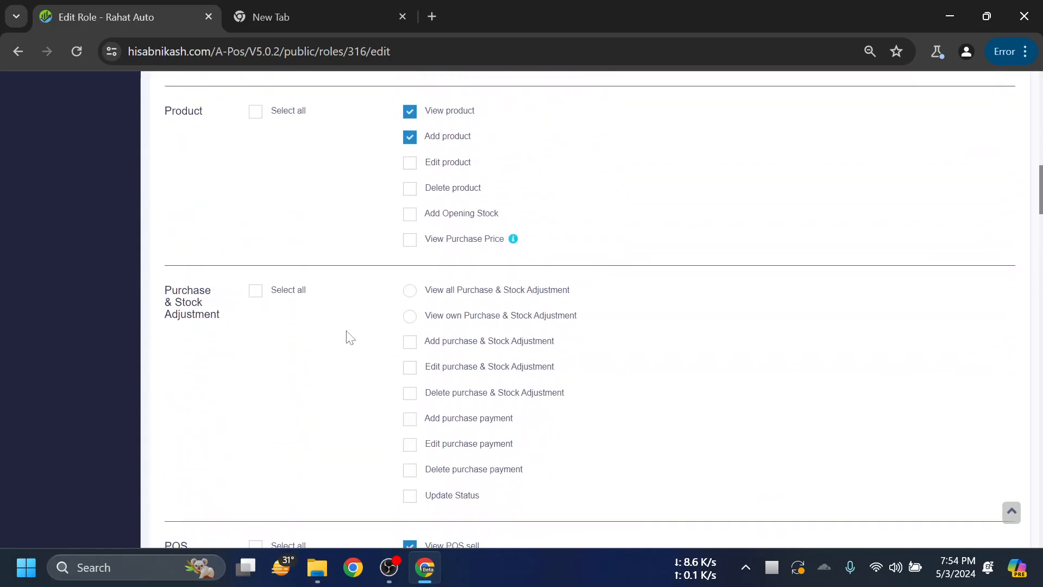
scroll(348, 239, "up", 2)
- Clear Edit POS sell and Delete POS sell, so only View and Add POS sell remain
scroll(364, 259, "down", 6)
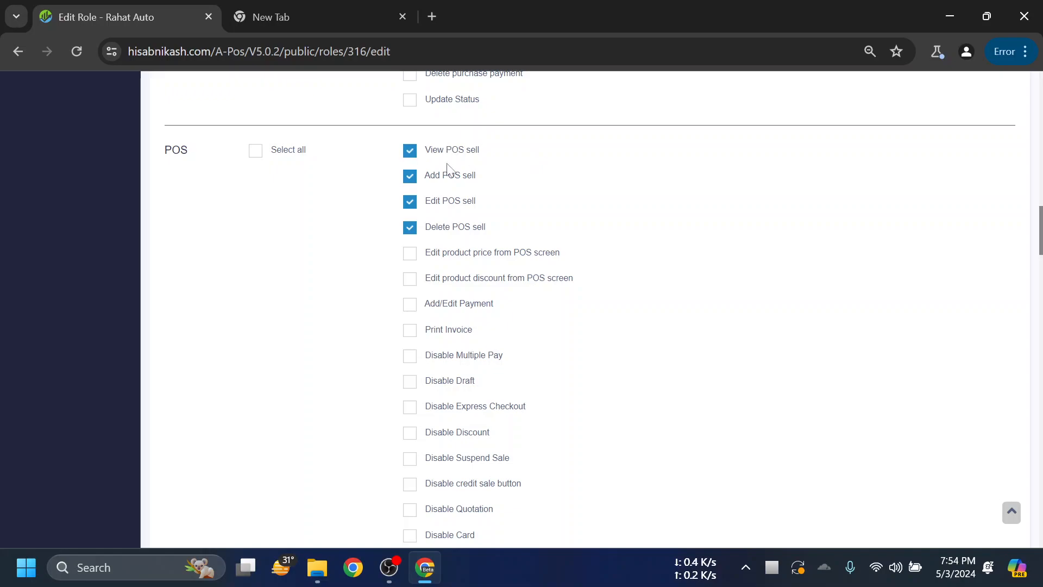
scroll(563, 213, "up", 1)
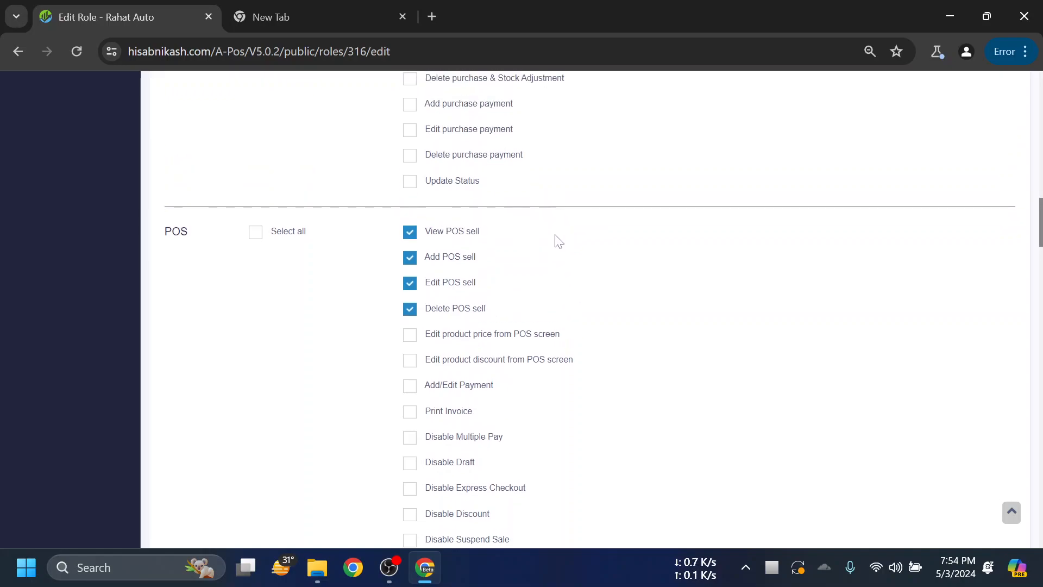
left_click(439, 286)
scroll(631, 293, "down", 2)
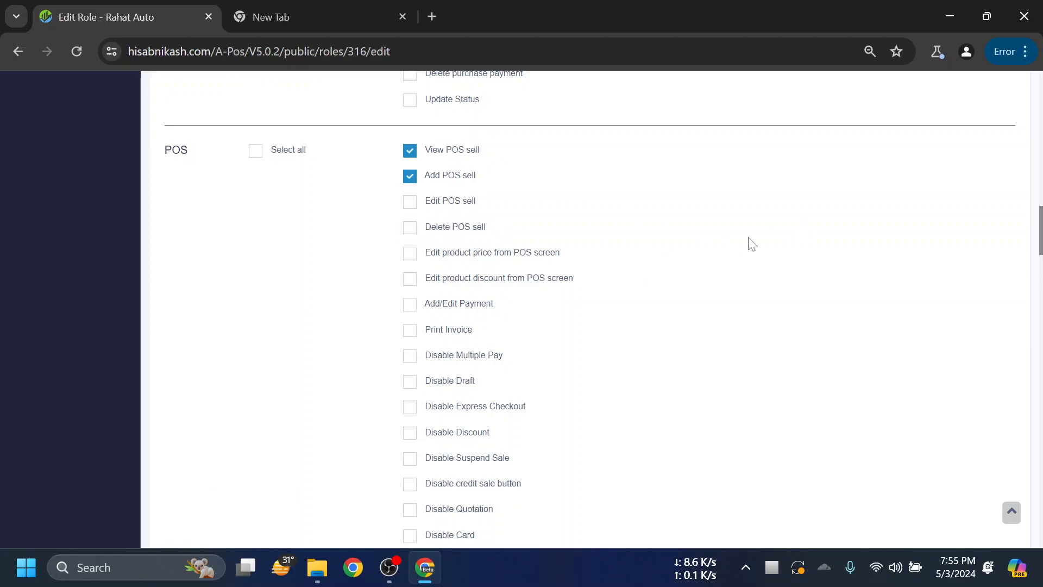
scroll(747, 239, "down", 5)
scroll(738, 228, "up", 5)
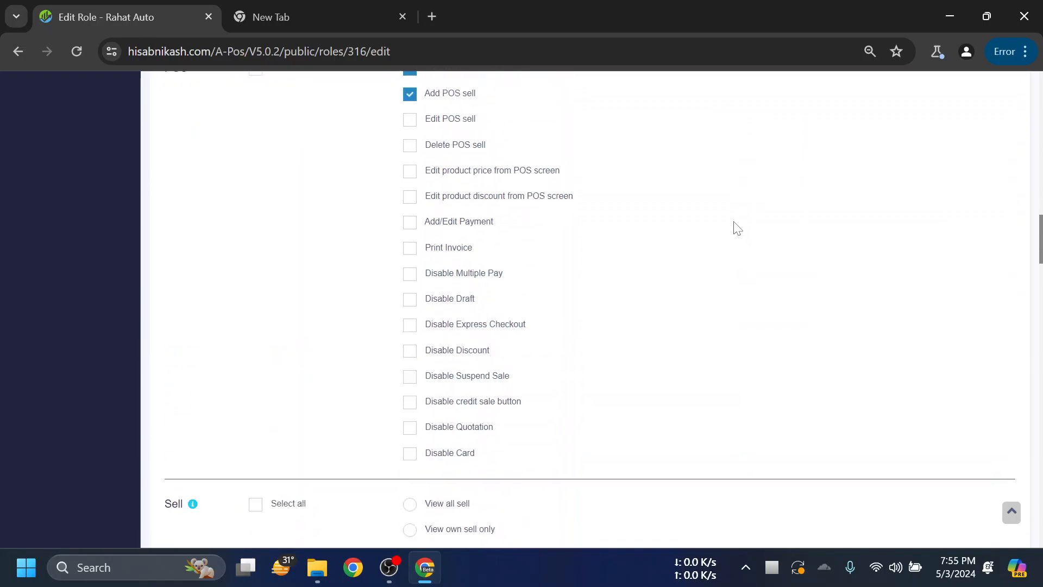
scroll(735, 227, "down", 5)
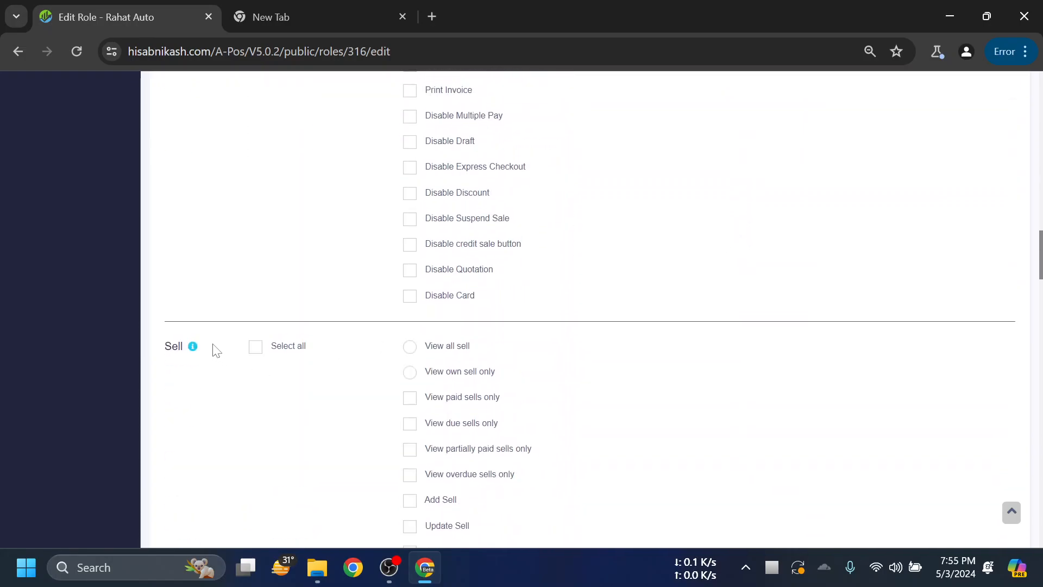
scroll(239, 304, "up", 3)
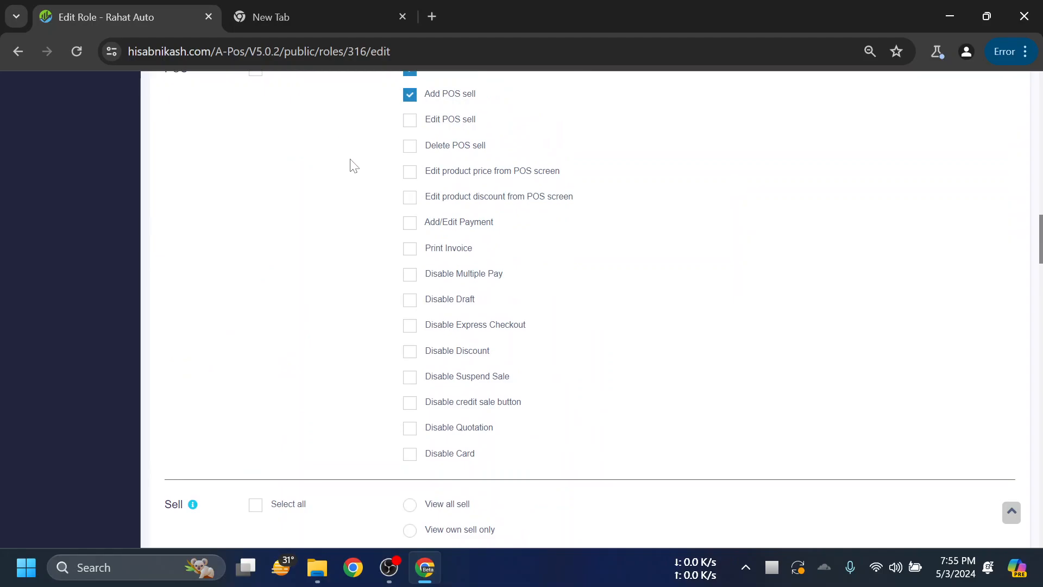
scroll(333, 186, "up", 3)
scroll(337, 195, "down", 1)
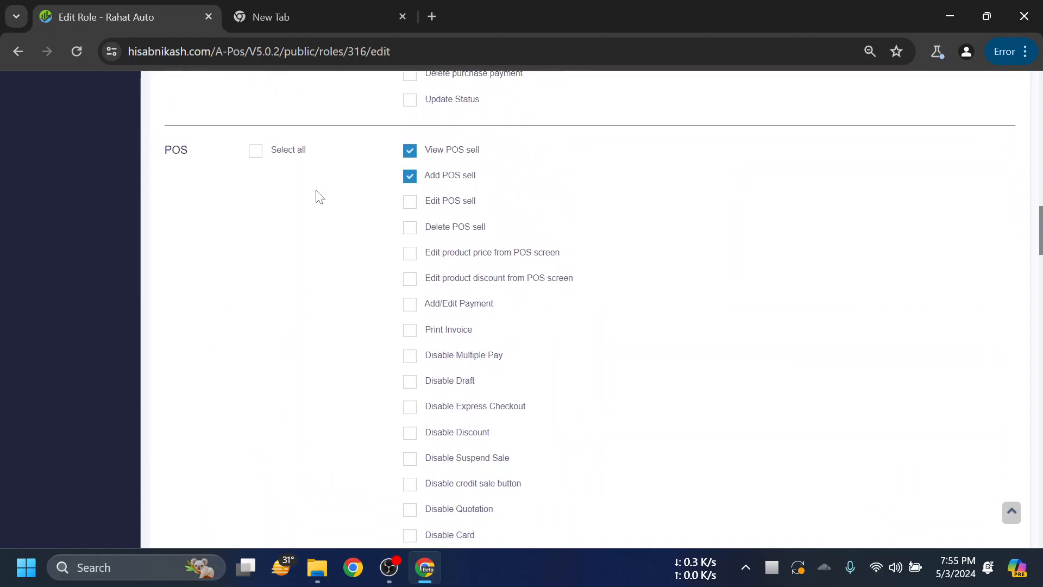
scroll(320, 196, "down", 4)
scroll(261, 253, "up", 4)
scroll(243, 292, "down", 1)
scroll(243, 292, "down", 7)
left_click_drag(204, 188, 166, 187)
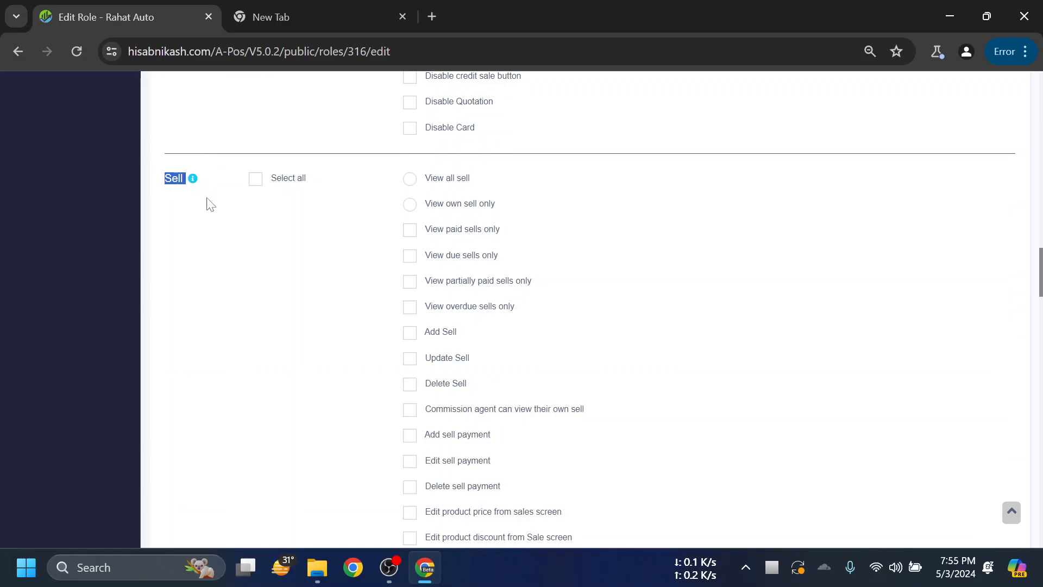
scroll(238, 253, "up", 3)
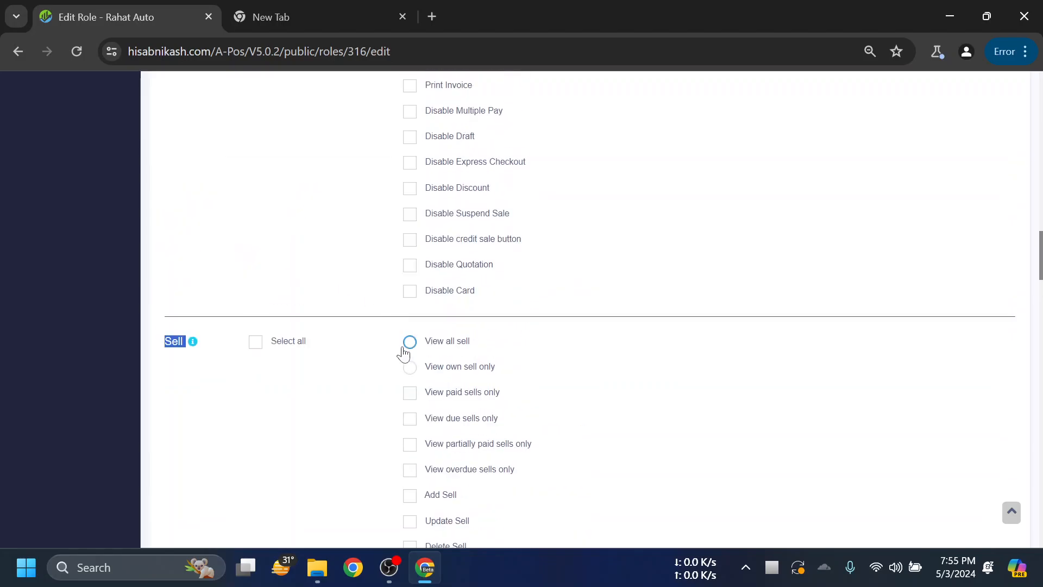
scroll(282, 235, "up", 3)
scroll(280, 228, "up", 2)
scroll(325, 253, "down", 2)
scroll(326, 250, "up", 1)
scroll(424, 195, "up", 1)
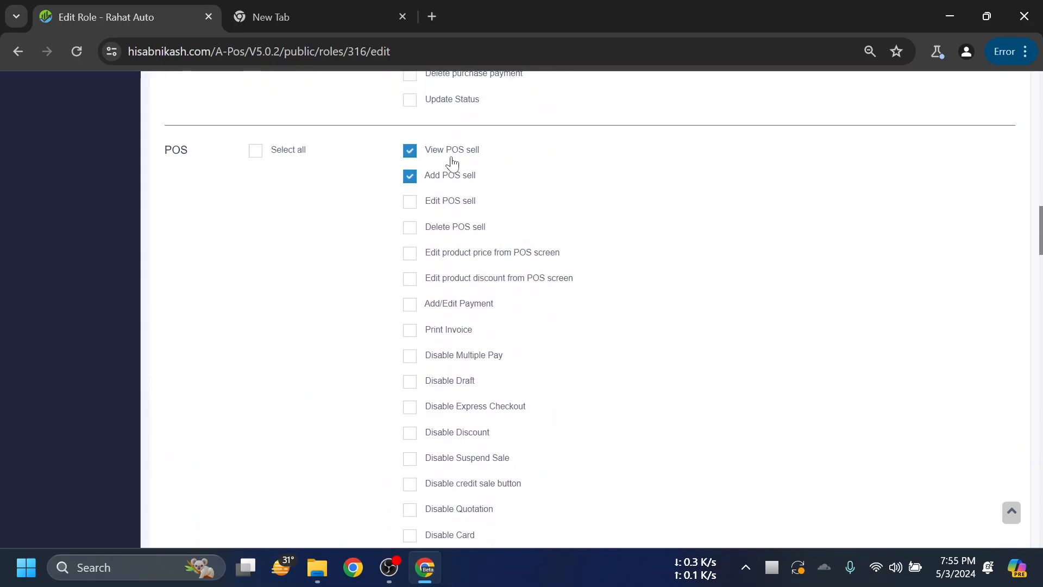
left_click(282, 18)
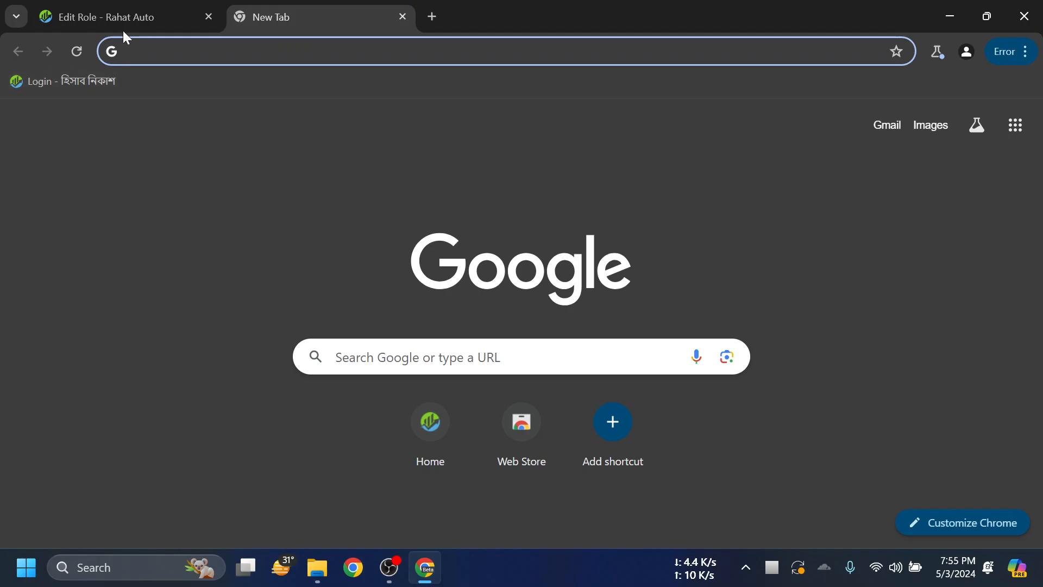
left_click(121, 14)
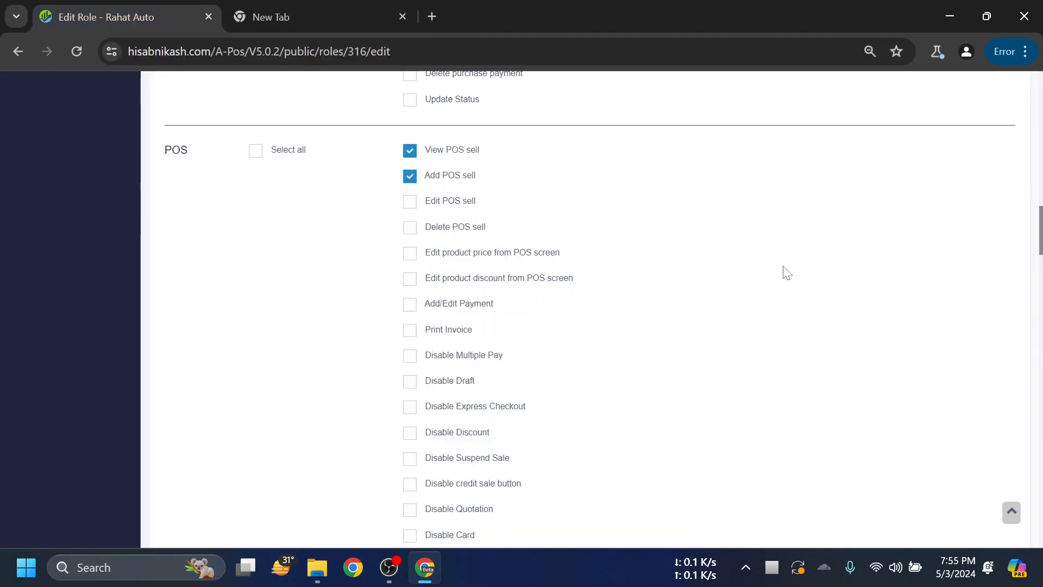
scroll(693, 256, "down", 3)
scroll(689, 254, "down", 1)
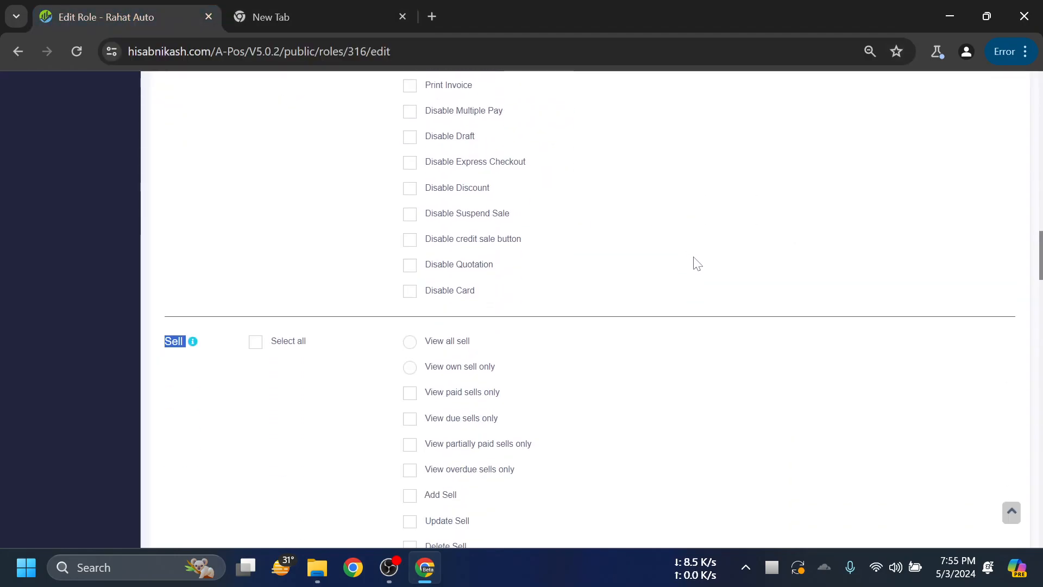
scroll(697, 280, "down", 1)
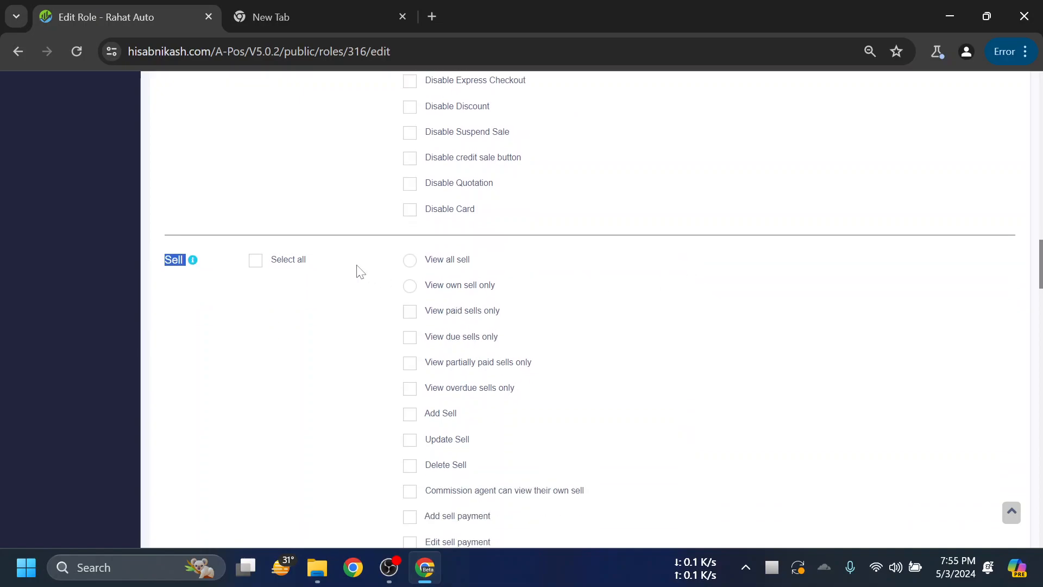
left_click_drag(183, 260, 159, 266)
left_click(210, 325)
scroll(344, 263, "down", 1)
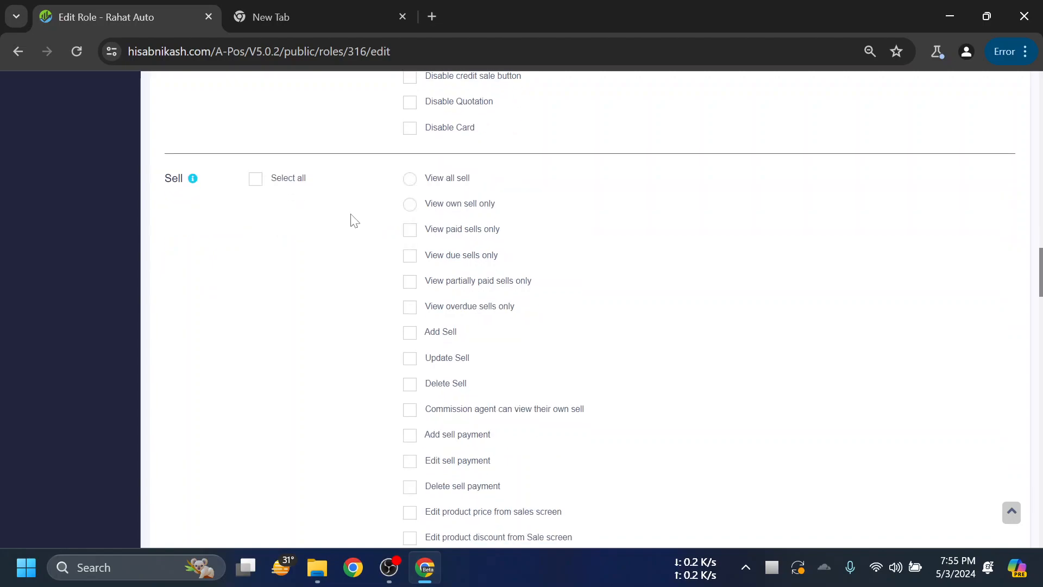
left_click_drag(183, 179, 160, 185)
left_click(199, 213)
scroll(288, 223, "up", 3)
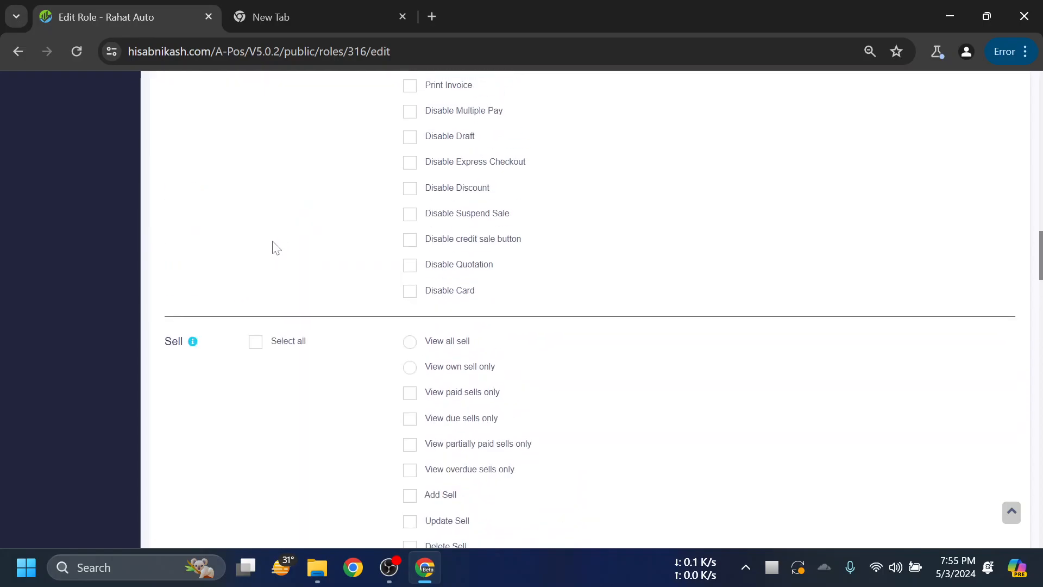
scroll(321, 234, "down", 1)
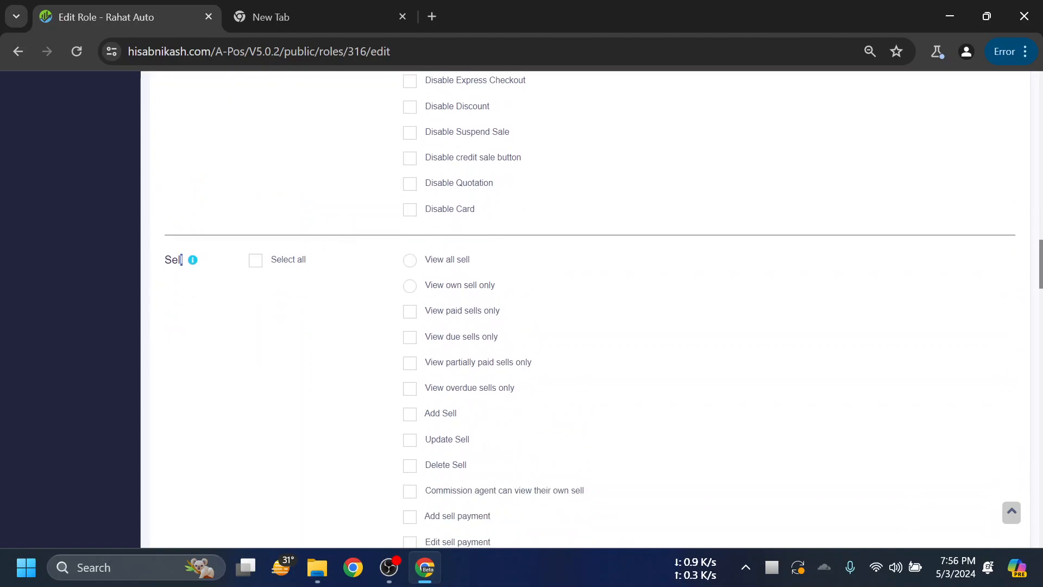
left_click(243, 308)
scroll(319, 299, "up", 6)
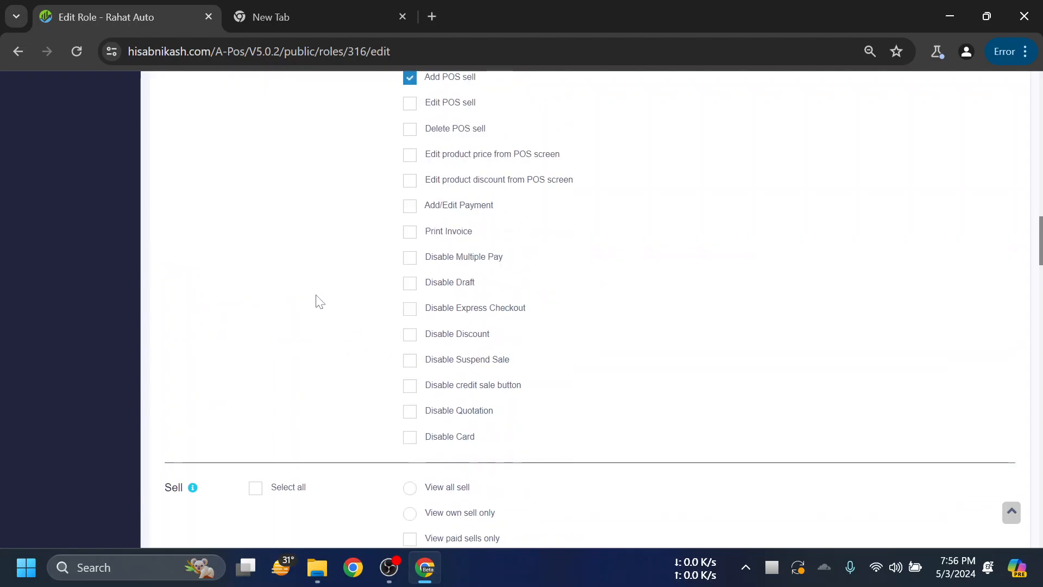
left_click_drag(199, 239, 148, 238)
left_click(337, 13)
- Load the app from the Login bookmark in the new tab, visit POS, then open List POS
left_click(73, 87)
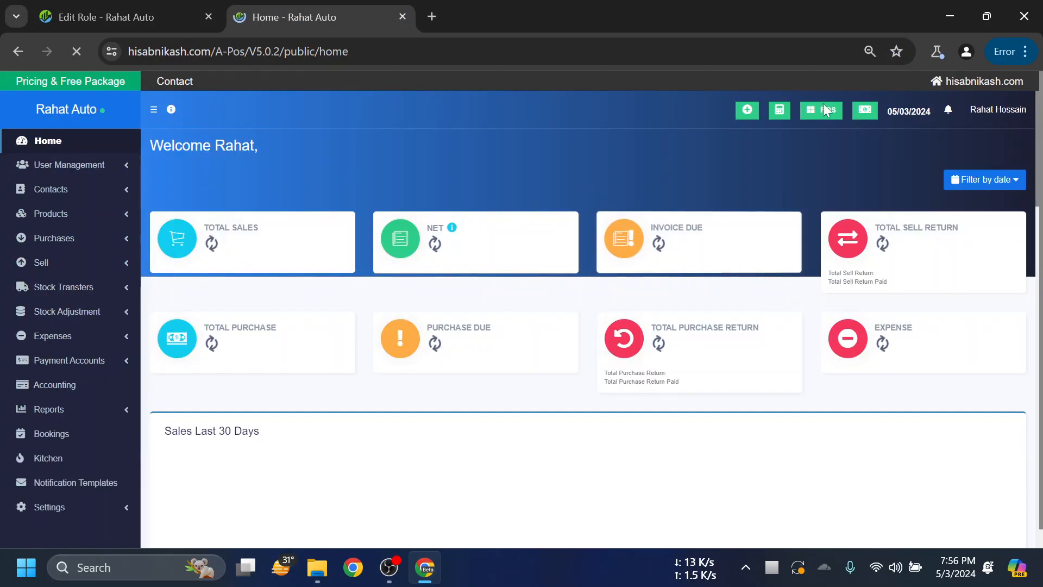
left_click(825, 111)
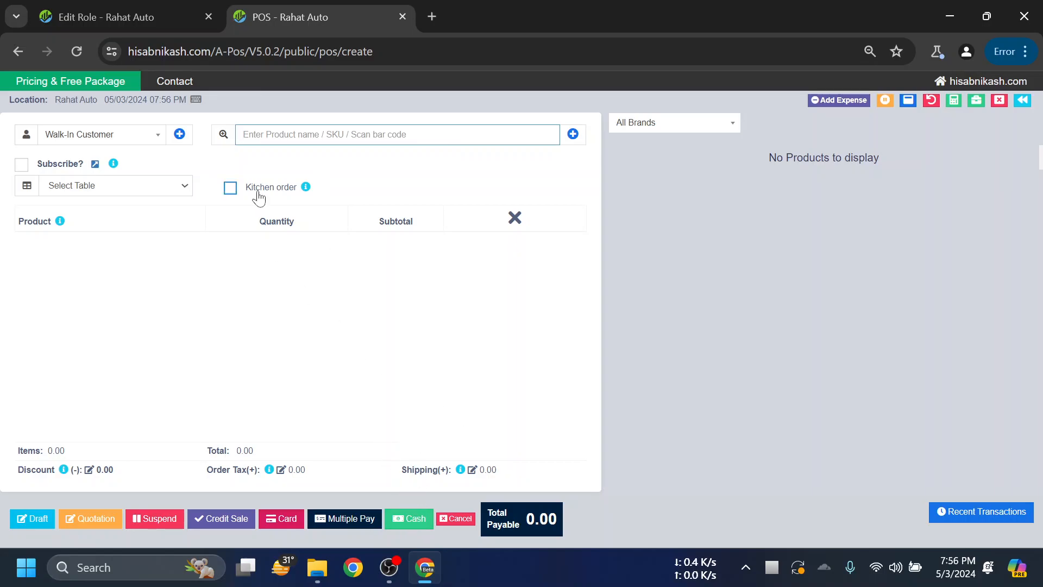
left_click(145, 11)
scroll(217, 273, "up", 3)
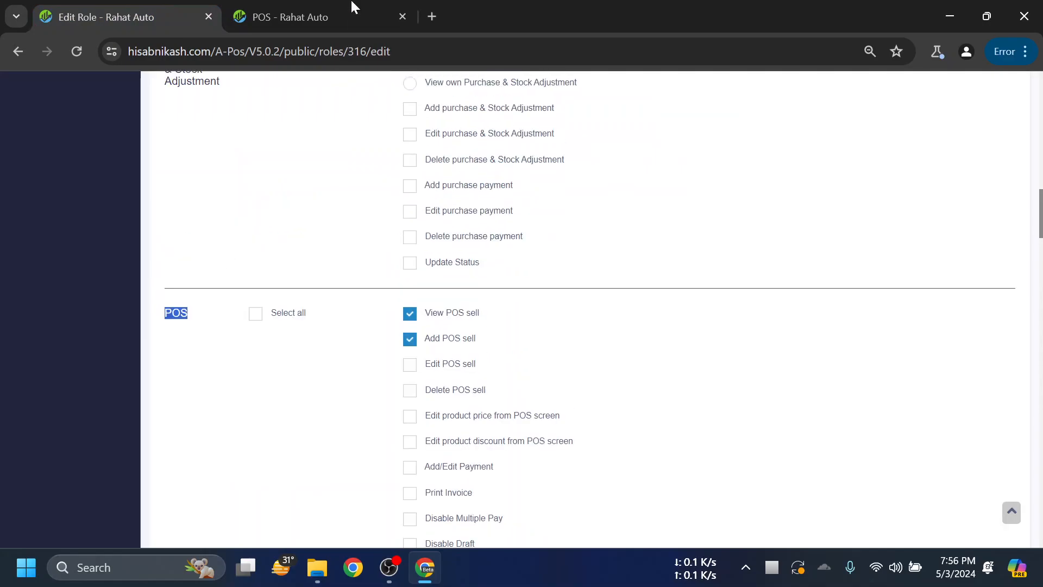
left_click(316, 5)
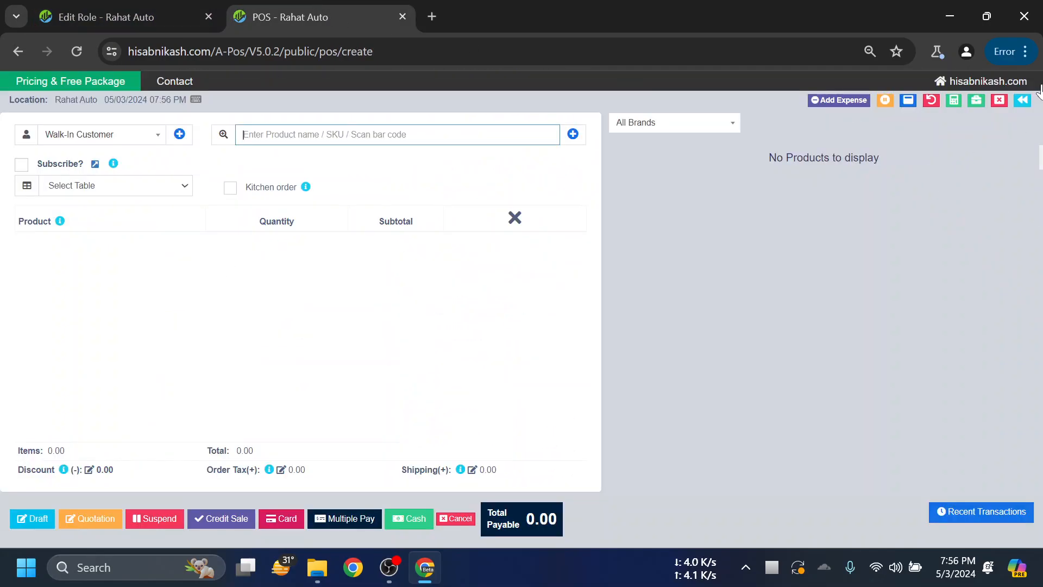
left_click(1023, 100)
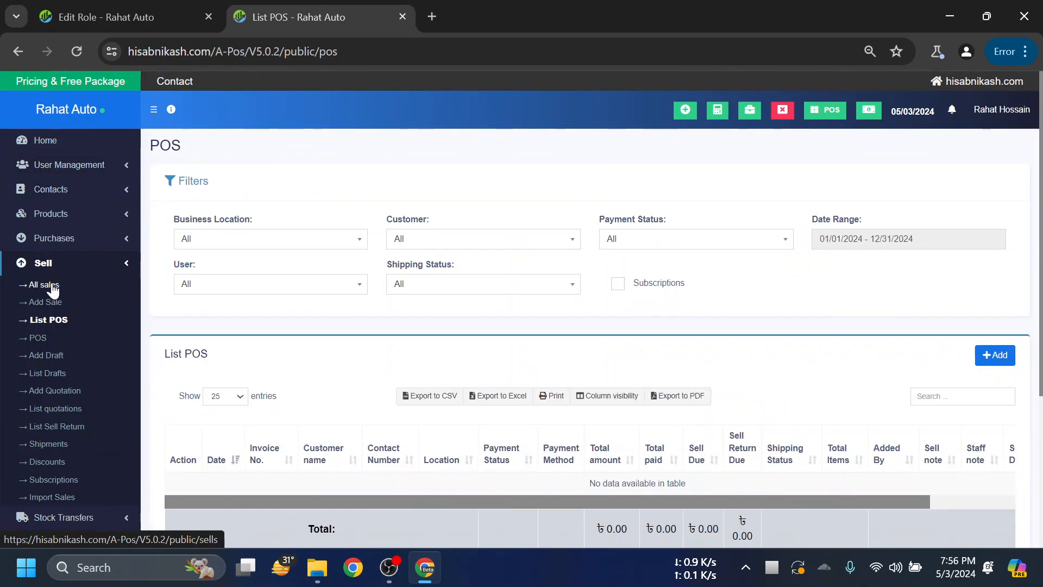
- Look over the All sales list and the Add Sale form's date and customer fields
left_click(53, 286)
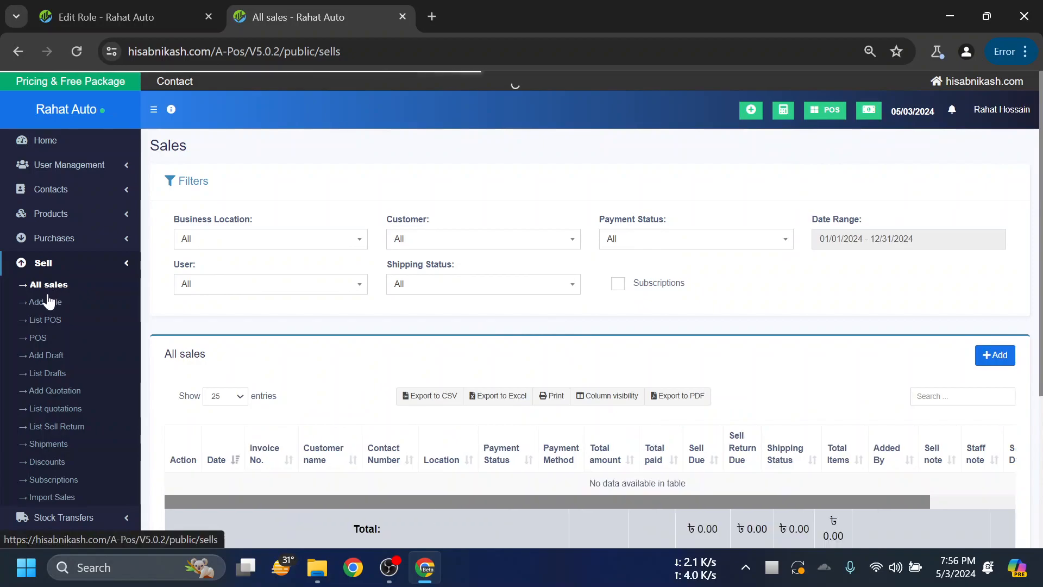
left_click(48, 302)
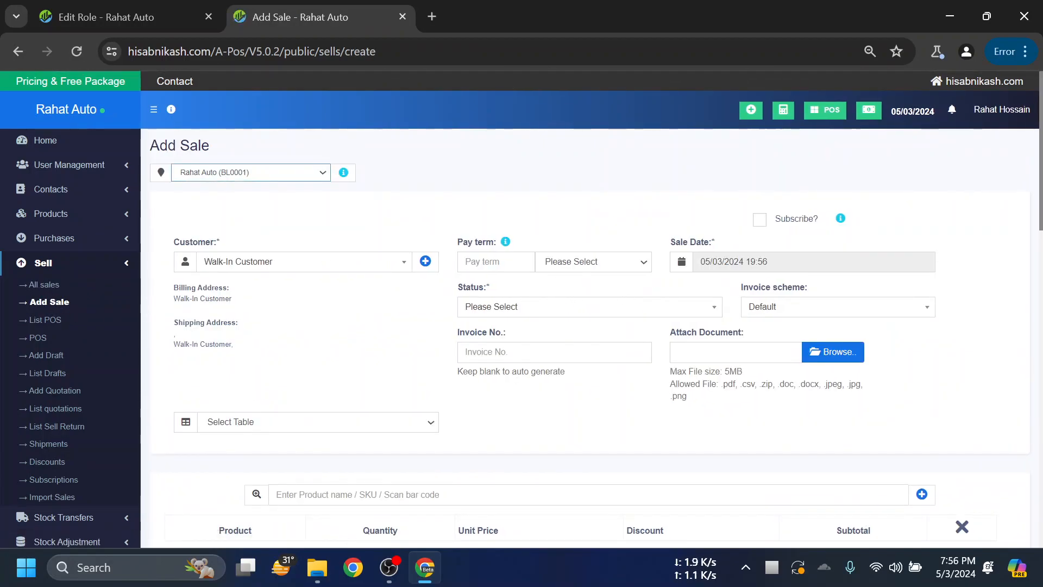
left_click_drag(700, 262, 1015, 261)
left_click(1003, 250)
scroll(946, 247, "down", 1)
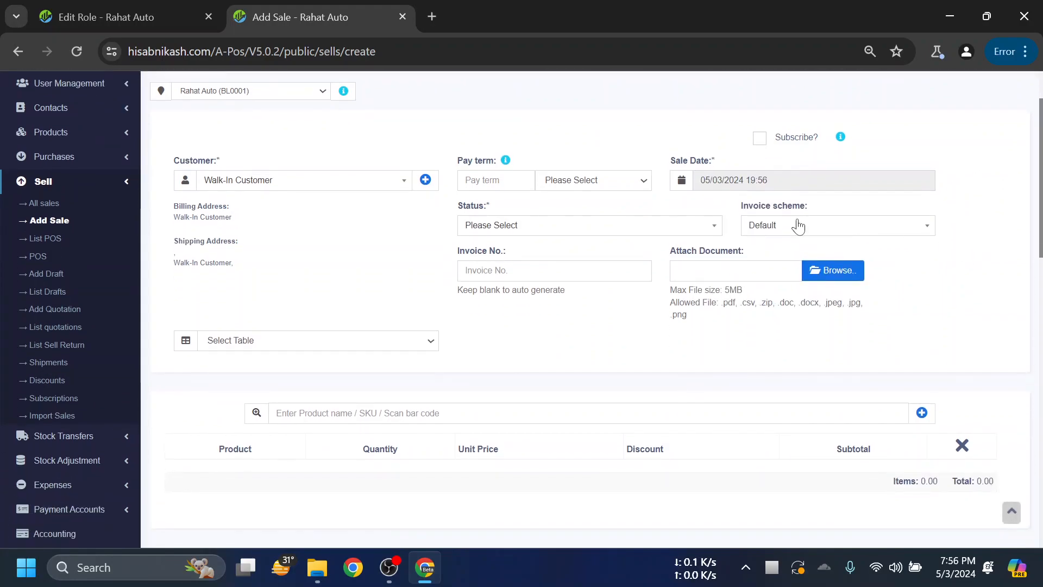
left_click(349, 185)
left_click(348, 172)
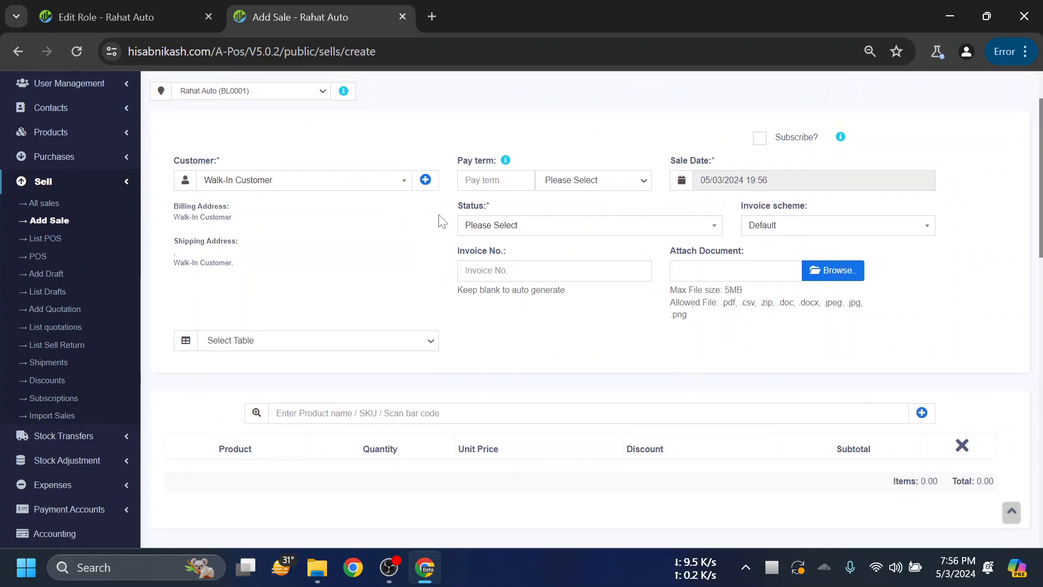
scroll(521, 351, "down", 3)
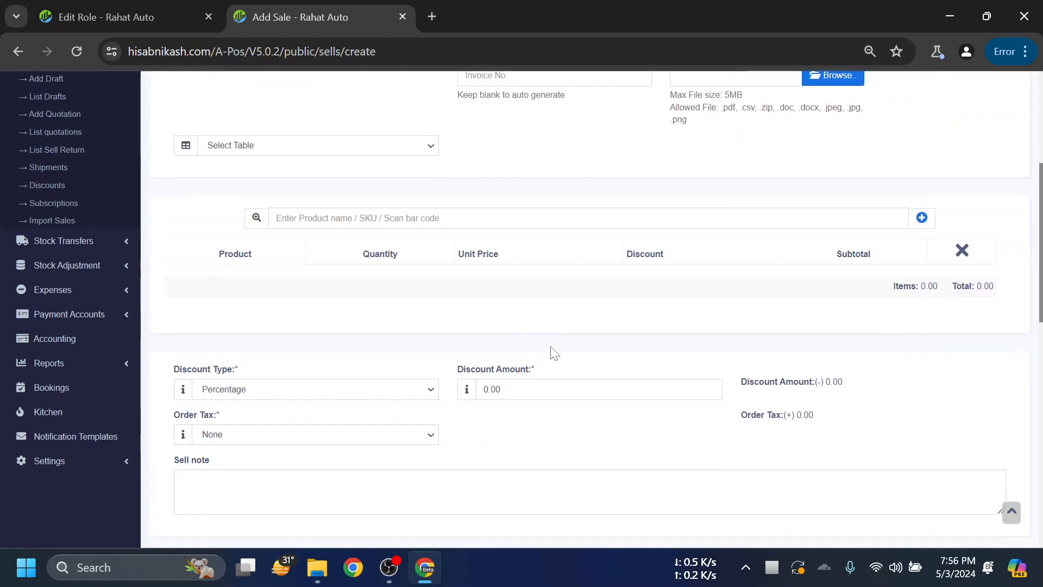
scroll(553, 354, "down", 2)
scroll(568, 331, "down", 3)
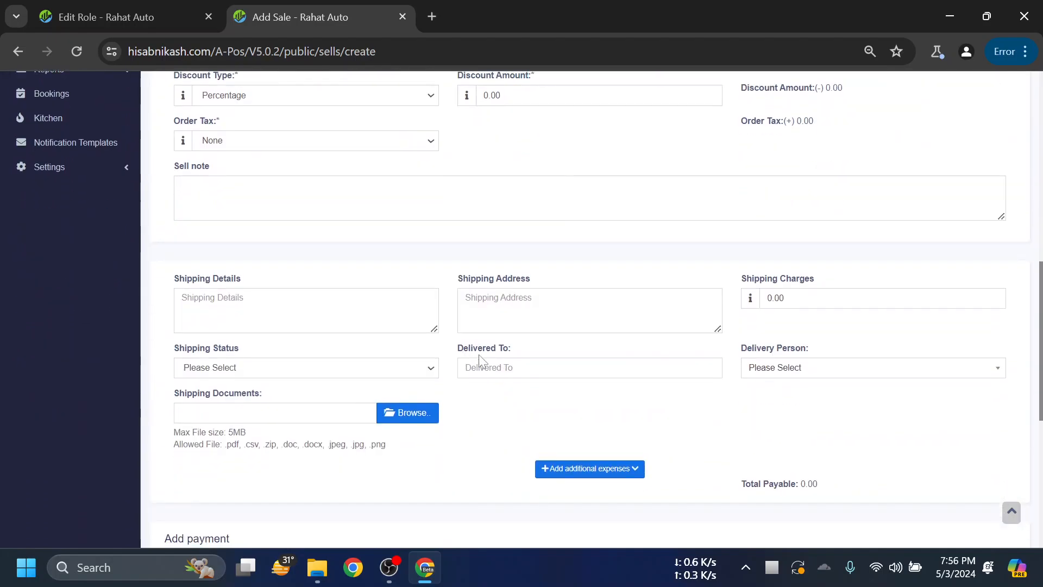
scroll(362, 239, "up", 8)
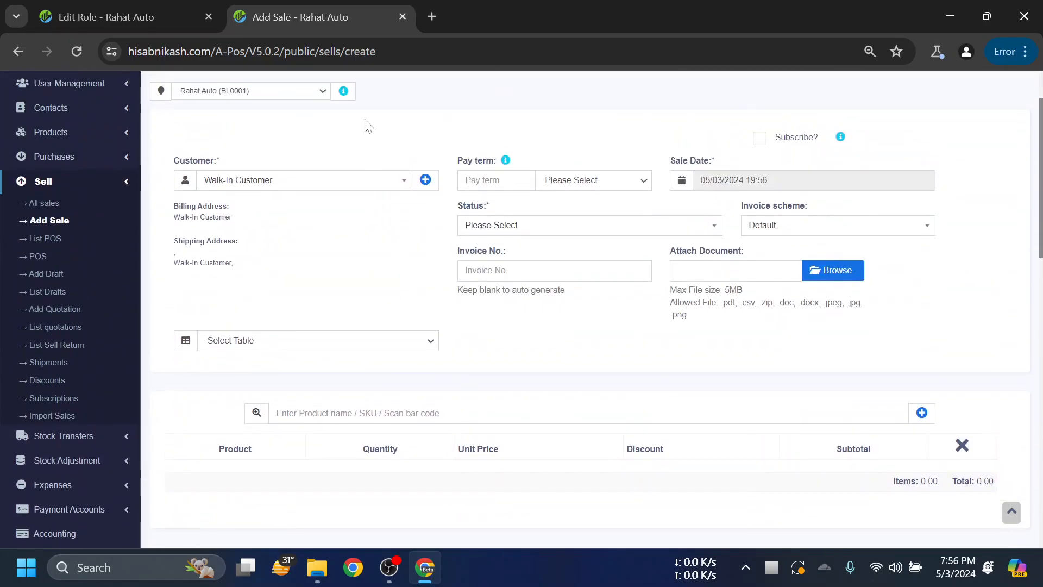
- Compare the Edit Role and Add Sale tabs, then open the POS screen for Walk-In Customer
left_click(175, 11)
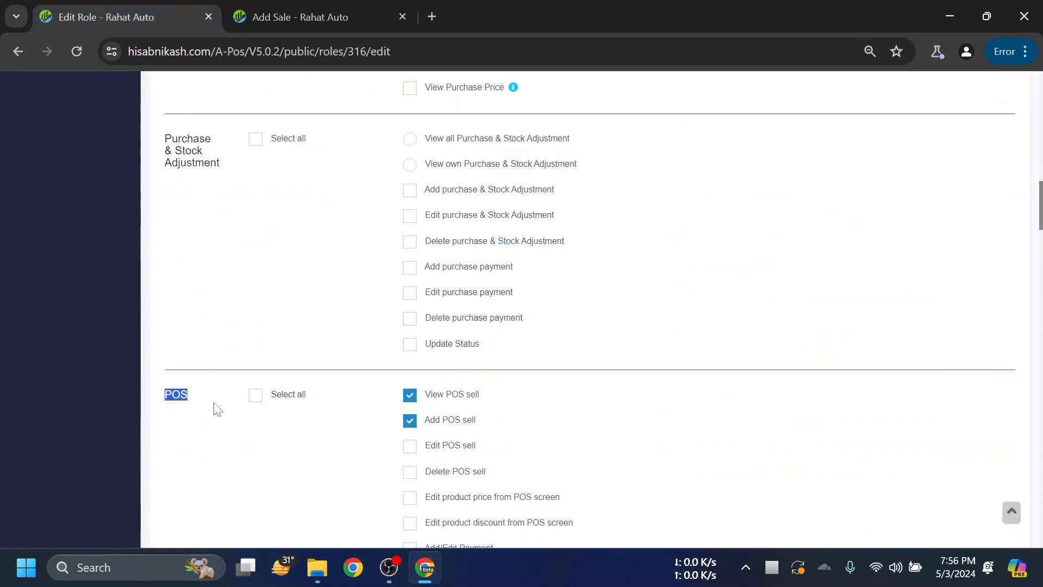
scroll(298, 245, "down", 3)
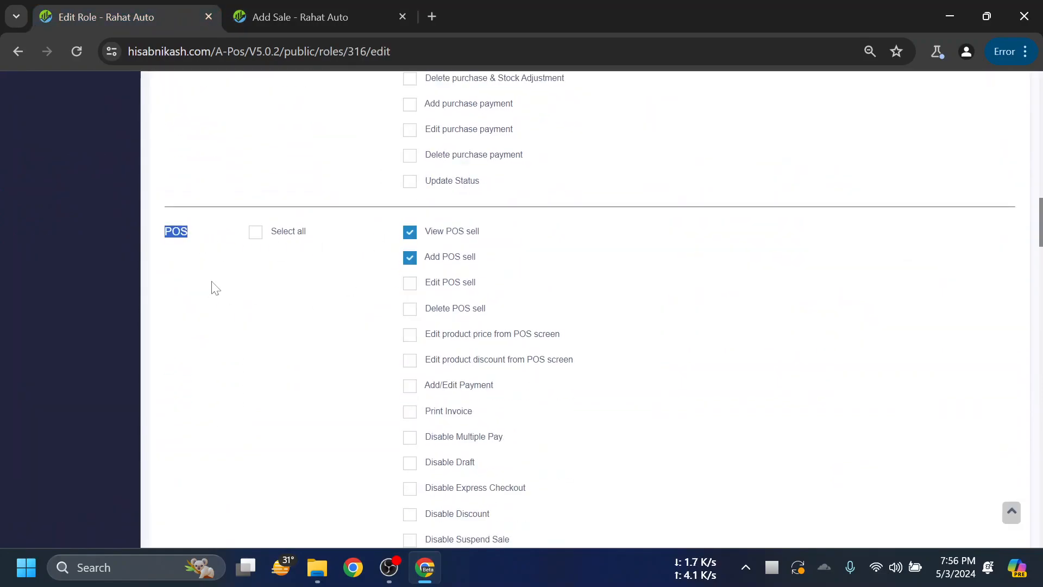
scroll(261, 285, "down", 18)
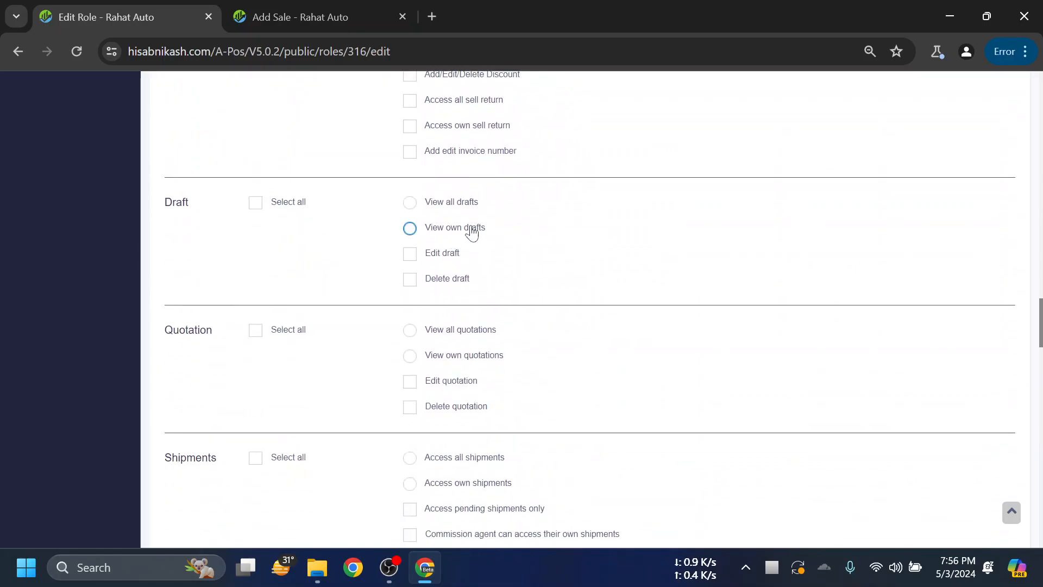
left_click(298, 16)
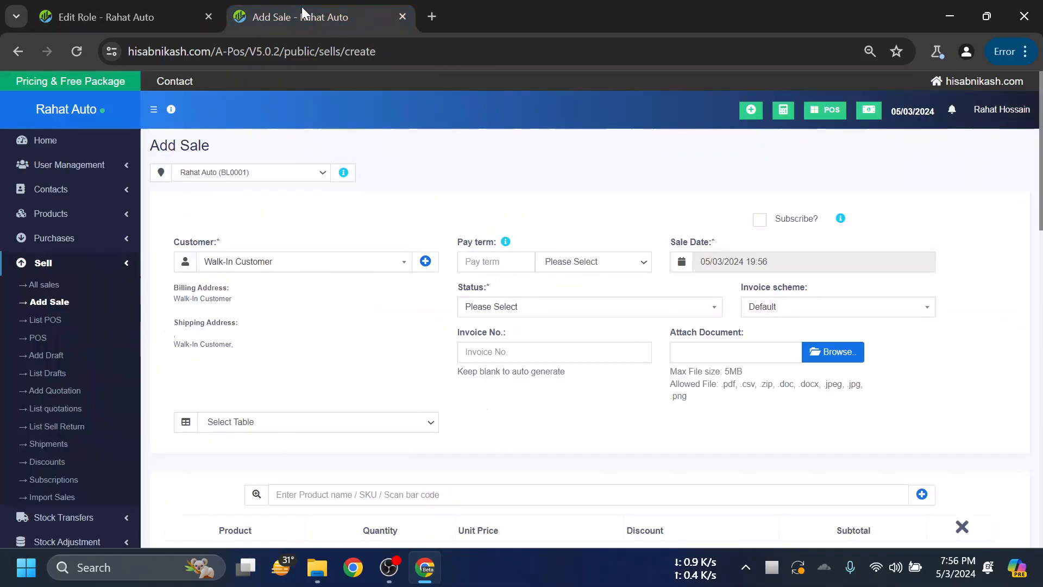
left_click(151, 18)
key("ctrl+Tab")
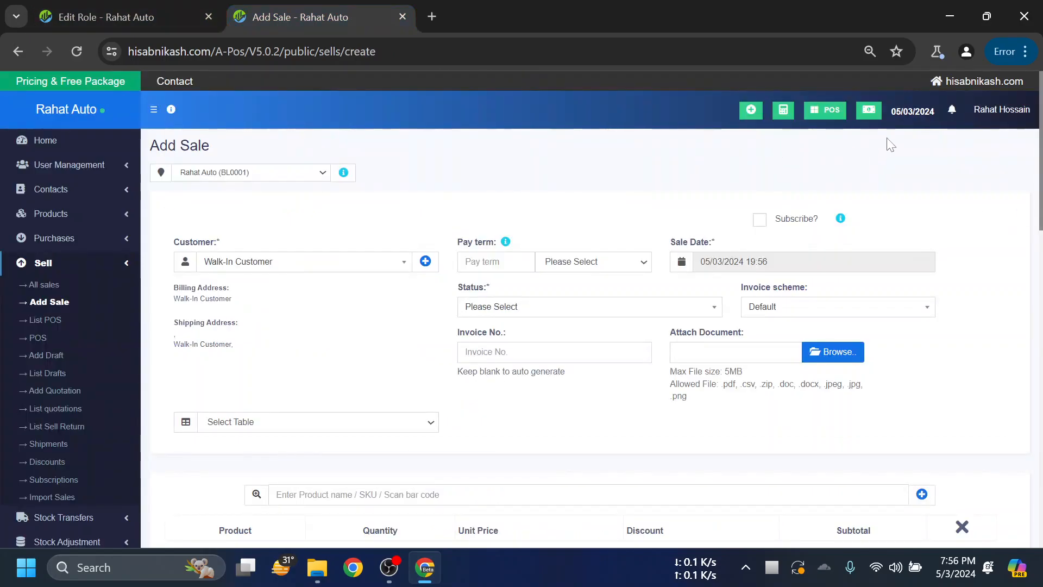
left_click(829, 115)
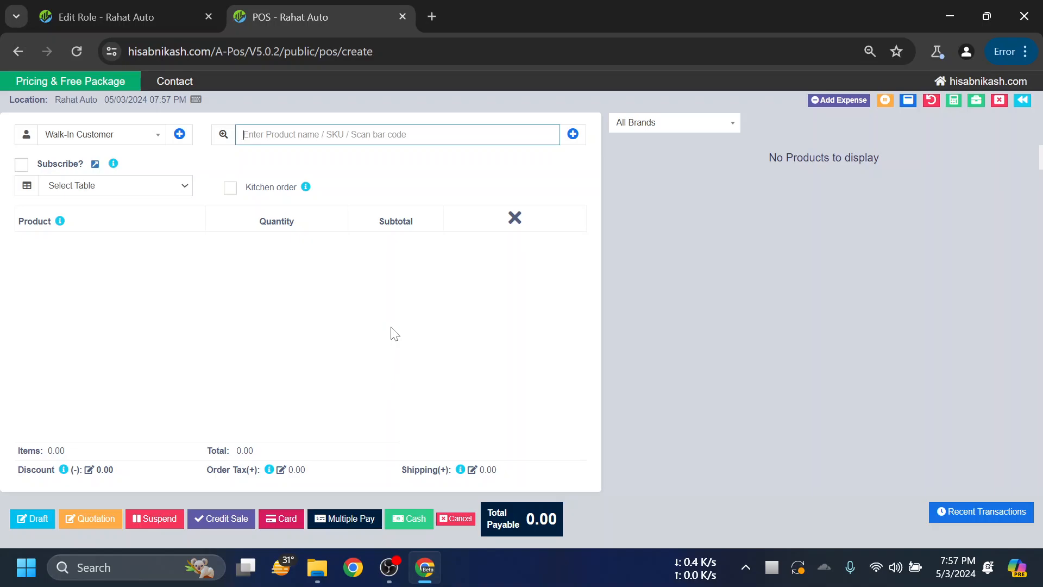
- Go from the POS screen to List POS, then open the empty Drafts list
left_click(171, 12)
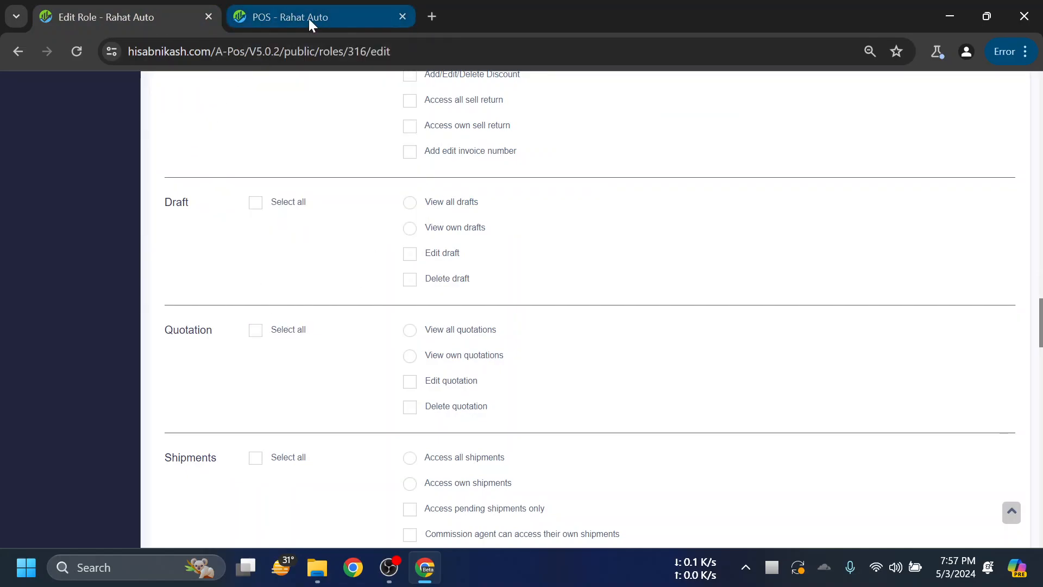
key("ctrl+Tab")
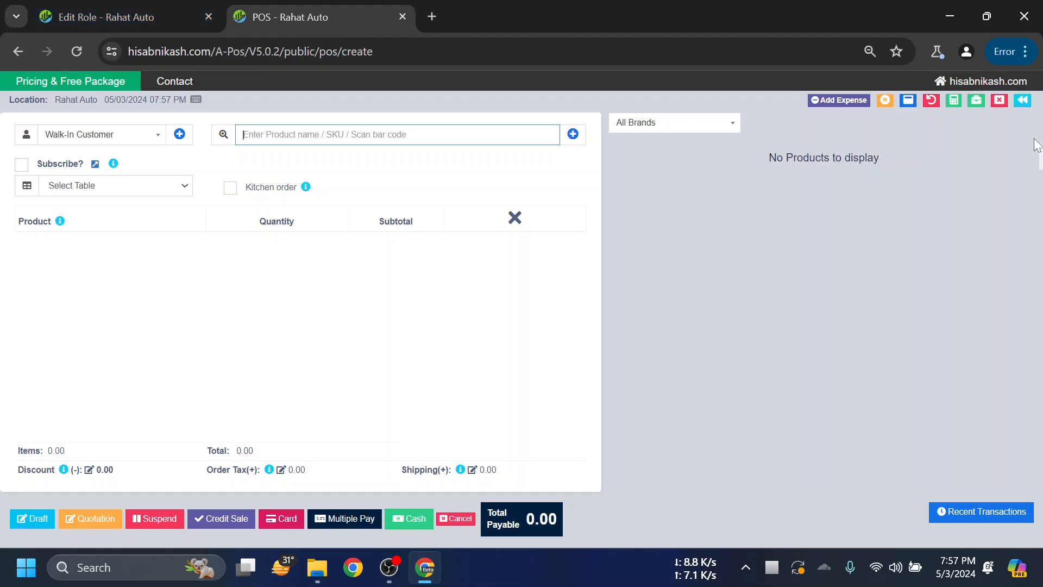
left_click(1023, 100)
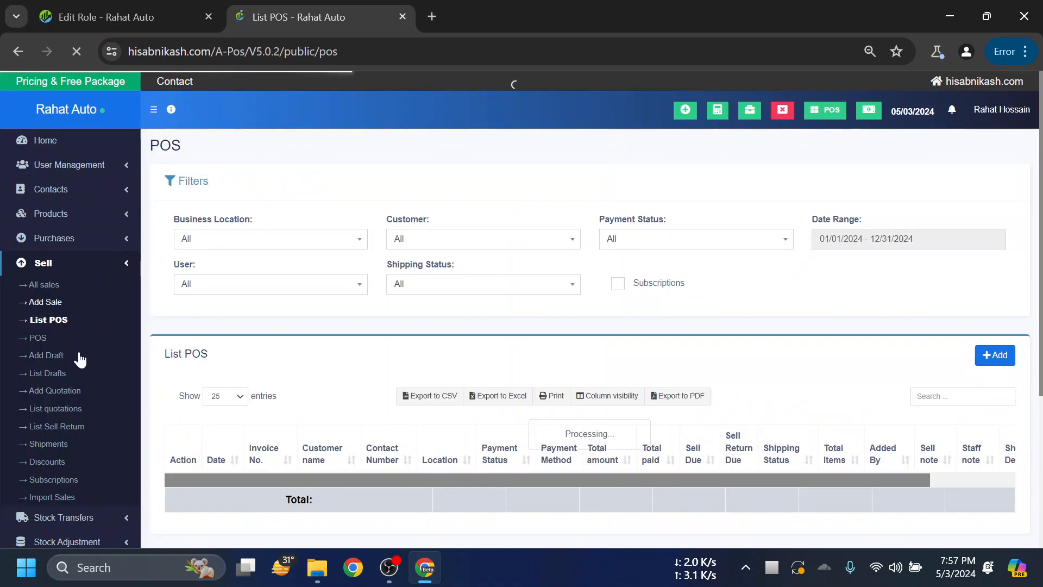
left_click(51, 373)
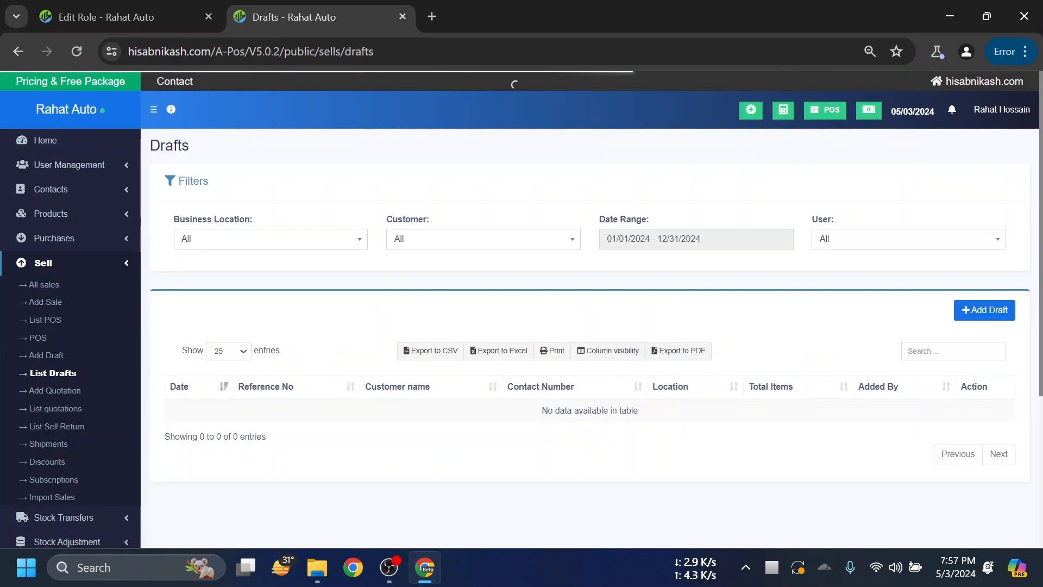
- Compare the Drafts list with the Edit Role tab, ending on the Cash Register permissions
left_click(148, 13)
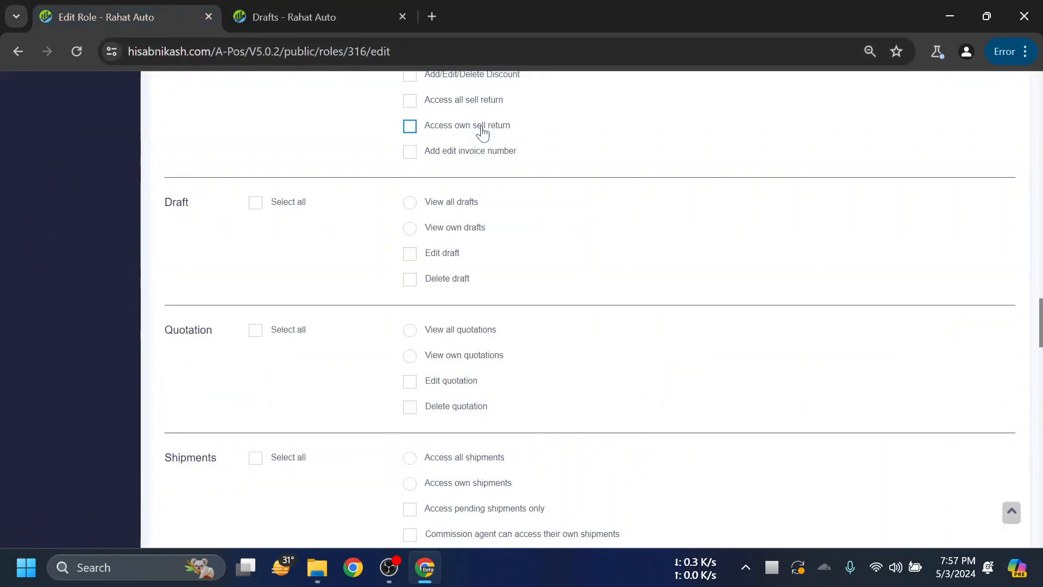
scroll(143, 454, "down", 3)
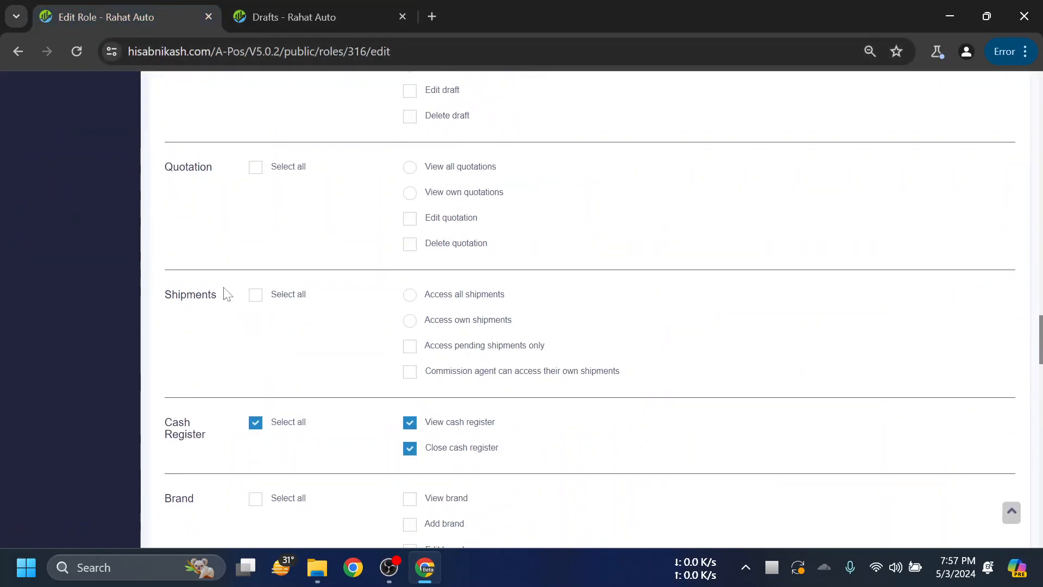
scroll(281, 283, "down", 2)
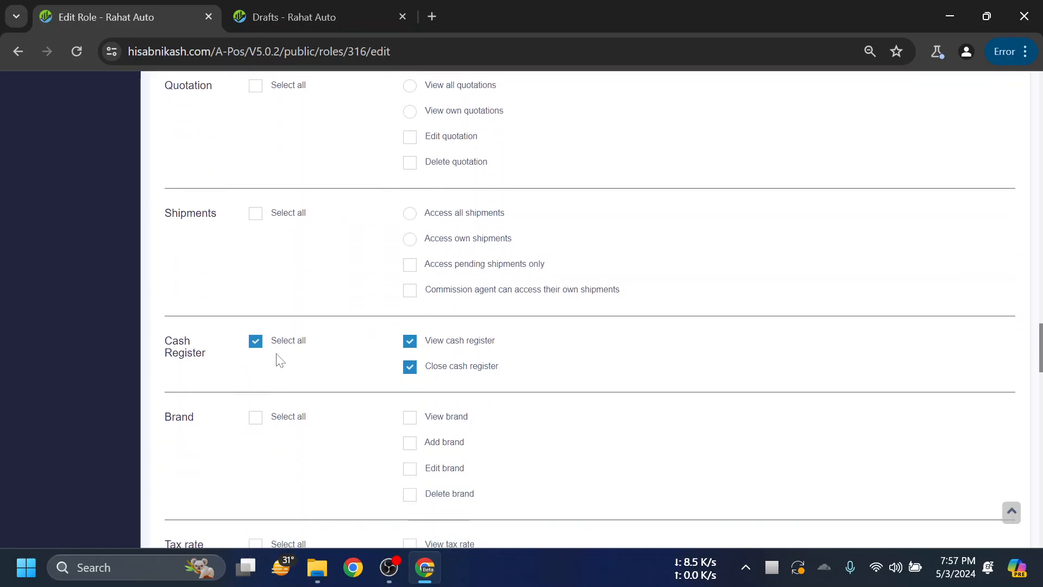
left_click(302, 12)
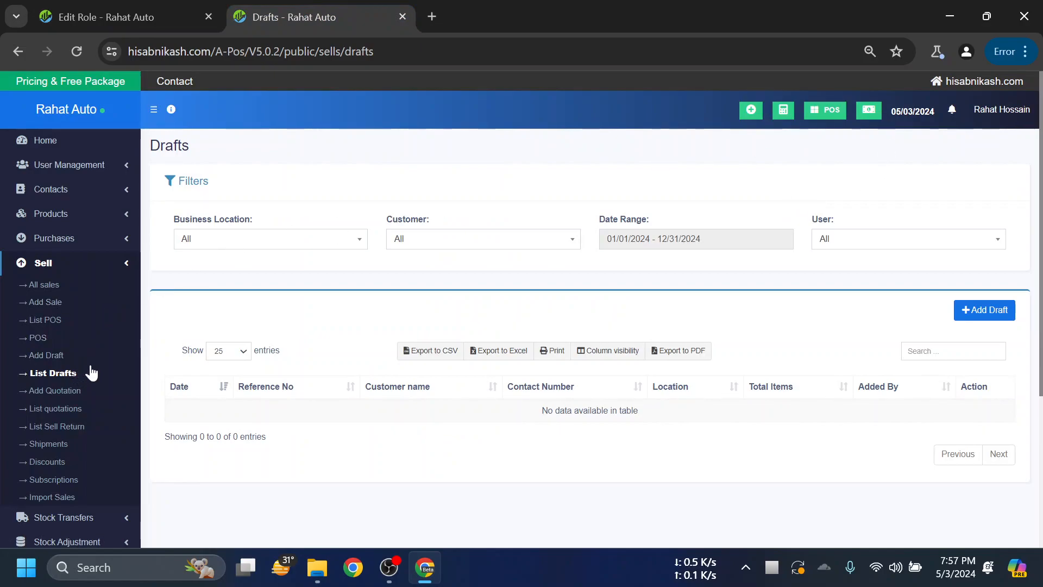
left_click(161, 4)
left_click(293, 9)
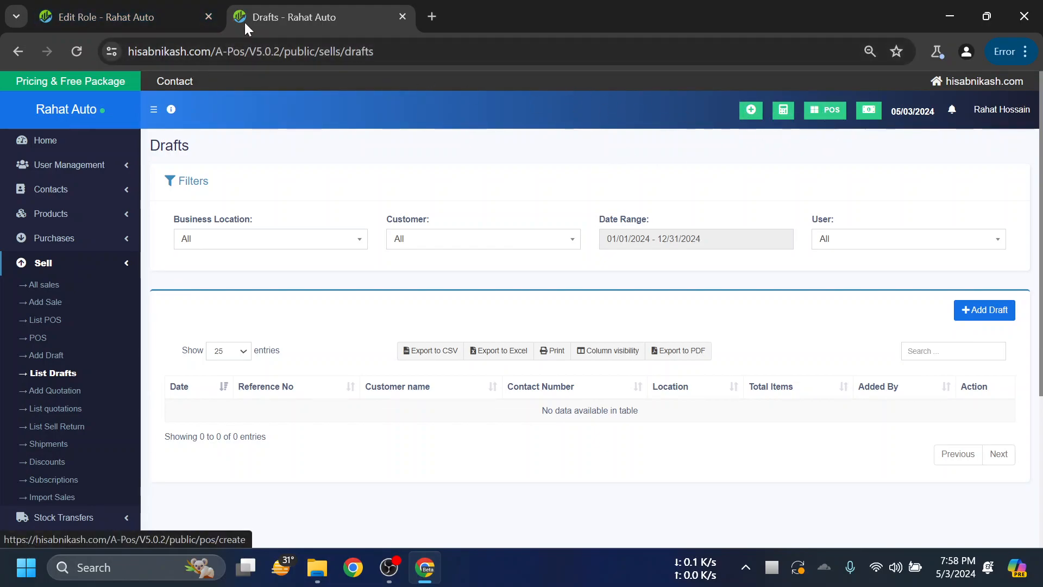
left_click(104, 7)
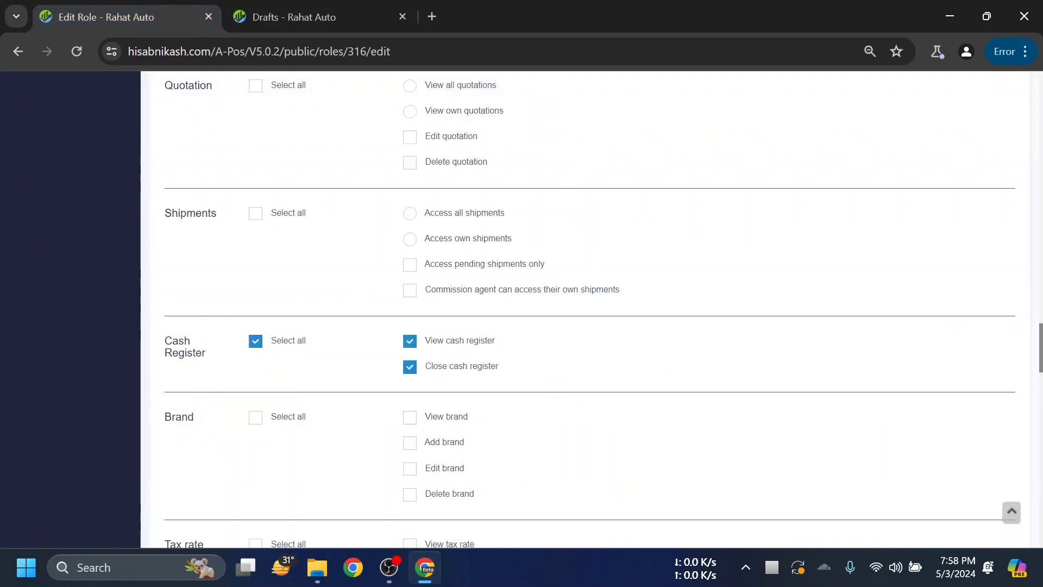
- Untick all Cash Register permissions and grant View brand and Add brand
left_click(253, 341)
scroll(261, 211, "down", 4)
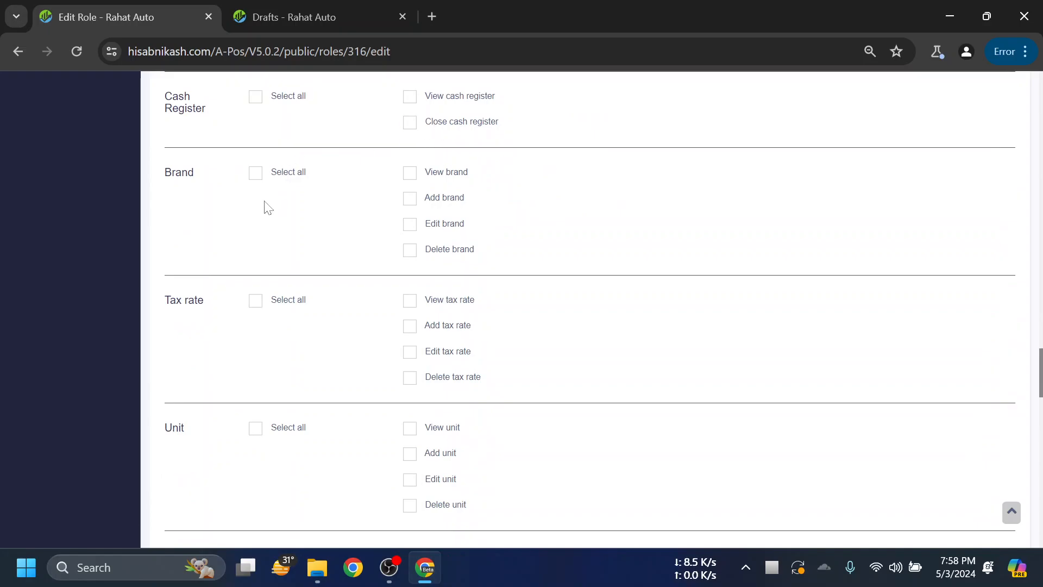
scroll(263, 222, "down", 3)
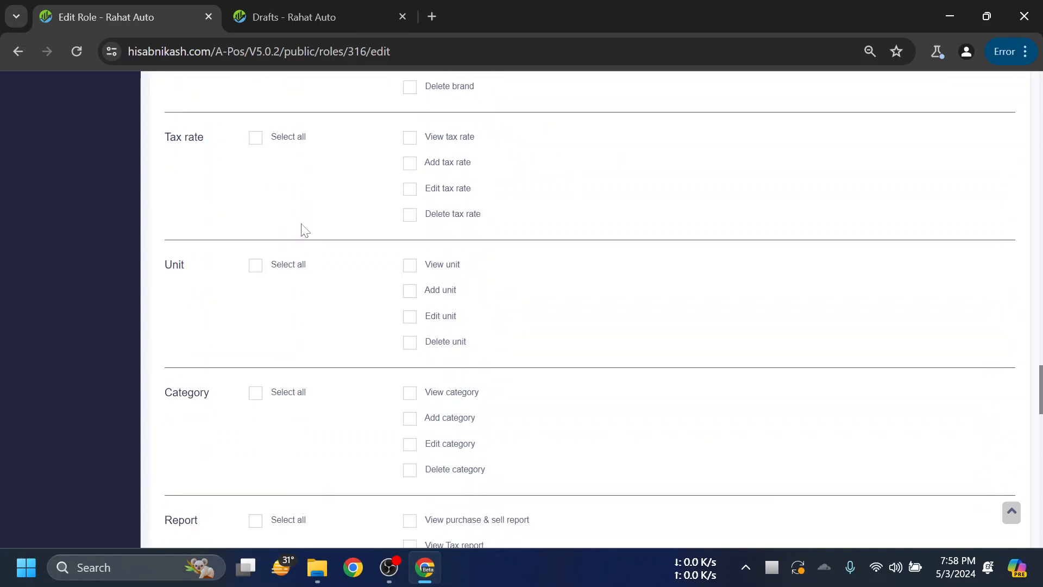
scroll(302, 227, "up", 6)
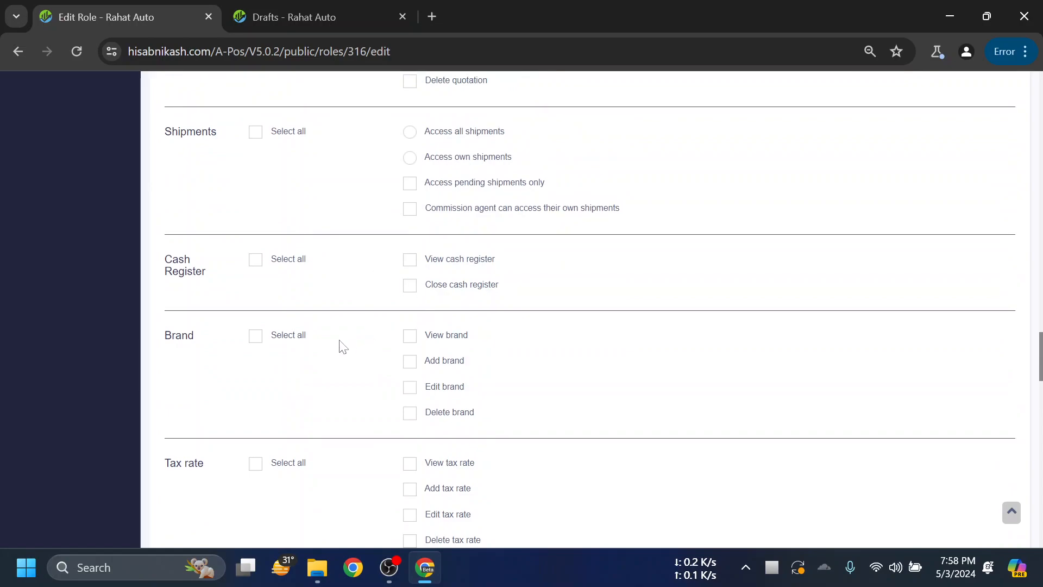
left_click(410, 339)
left_click(412, 366)
- Grant View unit, Add unit, View category and Add category permissions
scroll(474, 339, "down", 3)
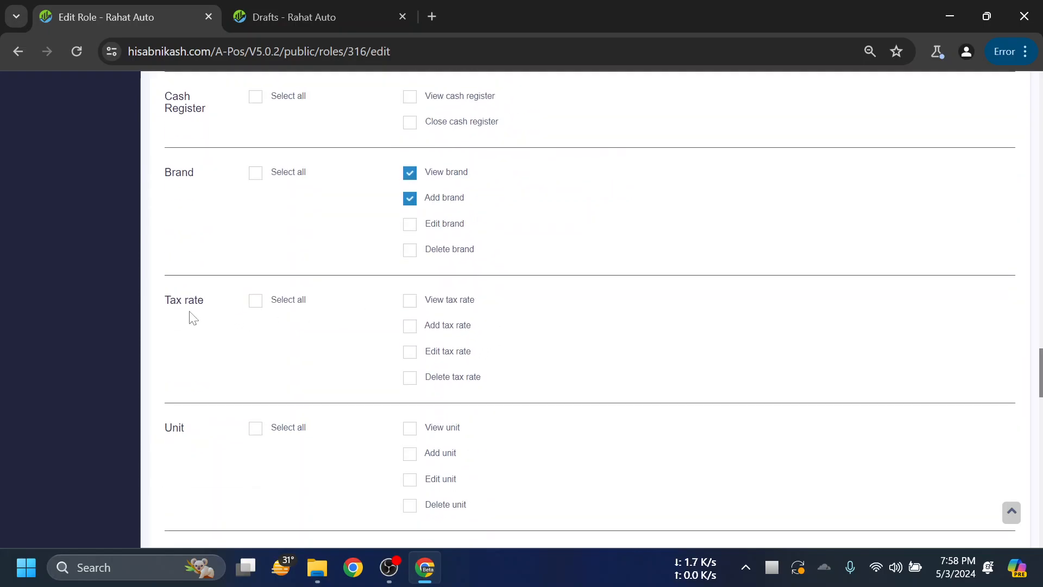
scroll(337, 329, "down", 1)
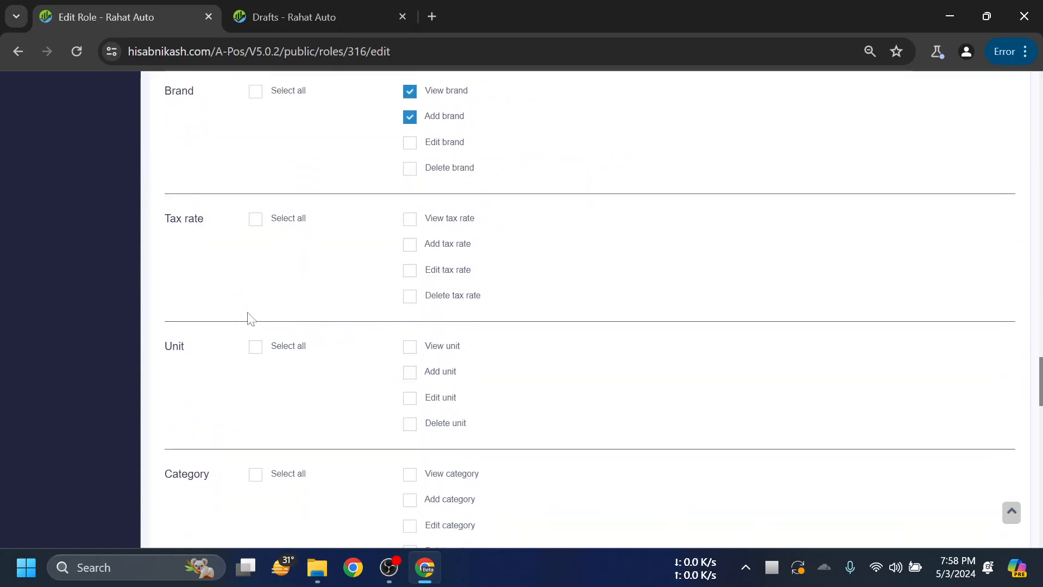
scroll(228, 299, "down", 1)
left_click(410, 266)
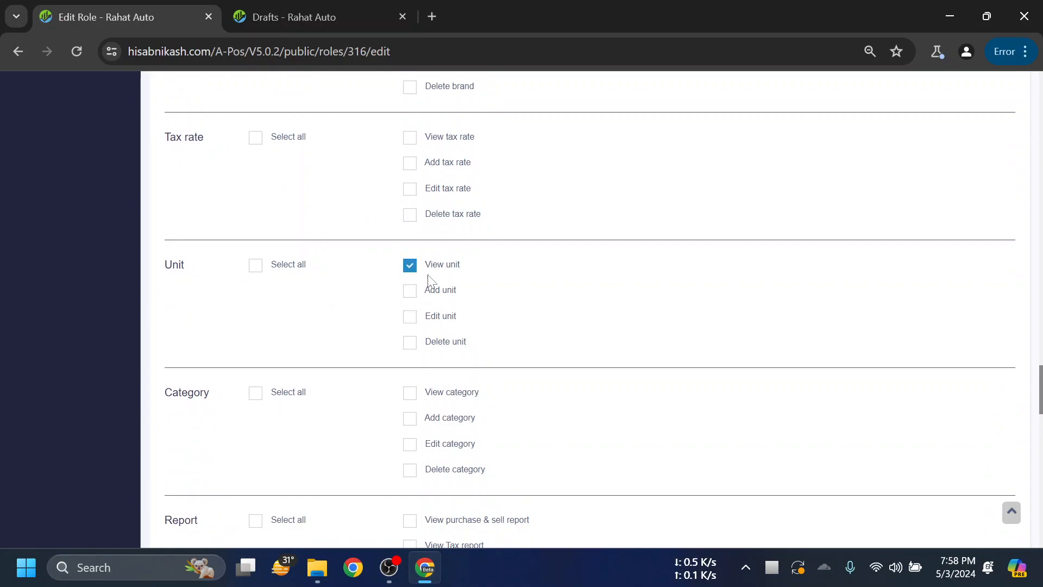
left_click_drag(187, 265, 154, 272)
left_click(451, 291)
scroll(629, 304, "down", 1)
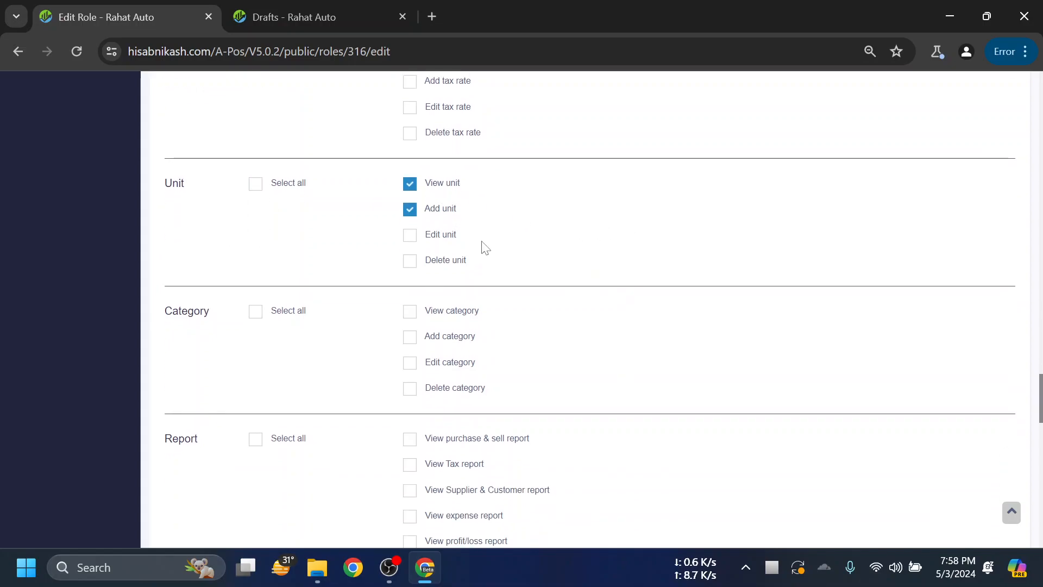
scroll(570, 242, "down", 1)
left_click_drag(207, 230, 163, 230)
left_click(445, 229)
left_click(444, 256)
- Review the Settings, Expense and Home permissions, leaving them all unticked
scroll(624, 253, "down", 1)
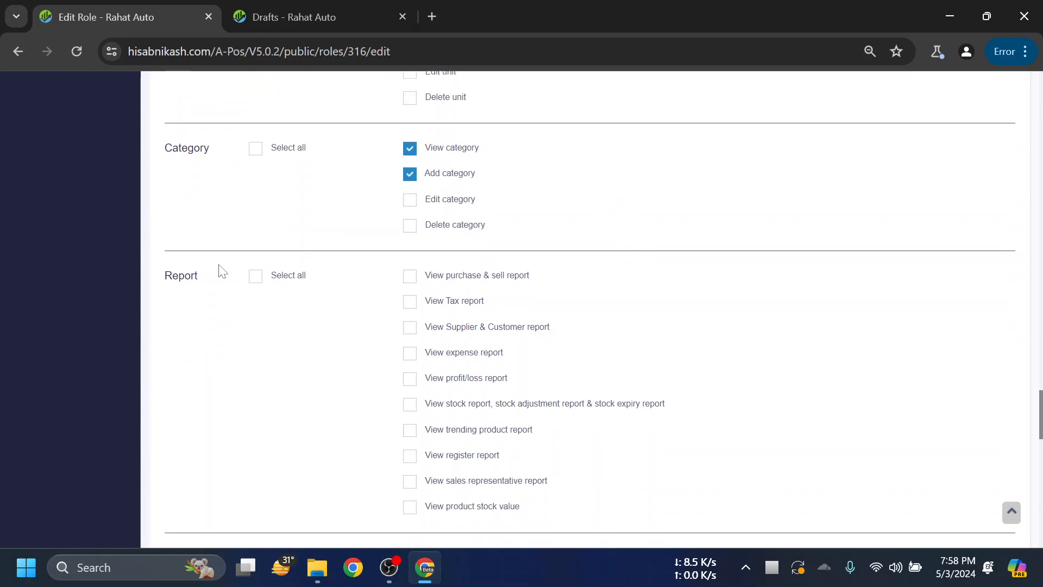
scroll(570, 277, "down", 4)
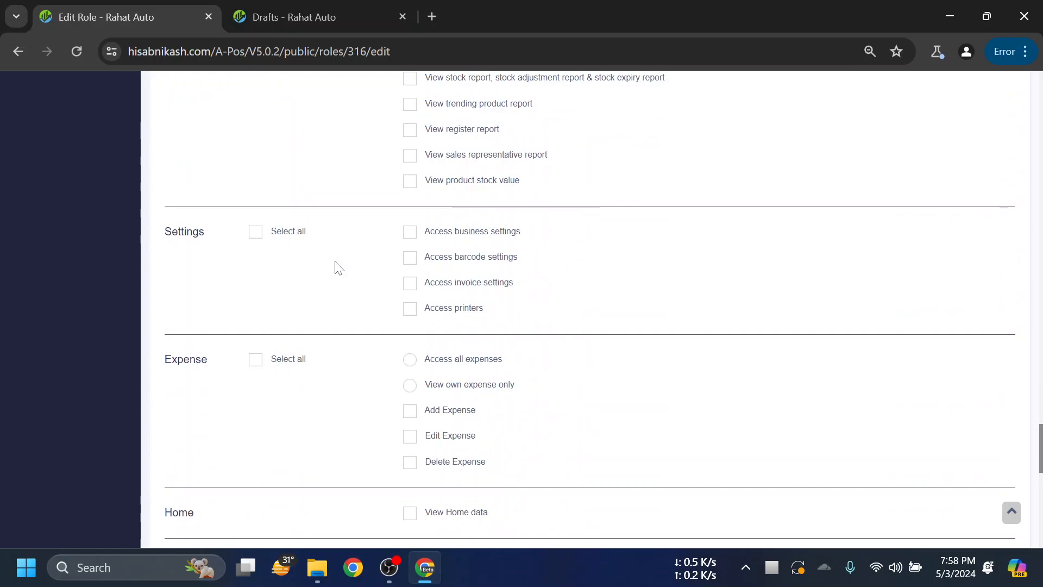
scroll(339, 268, "up", 1)
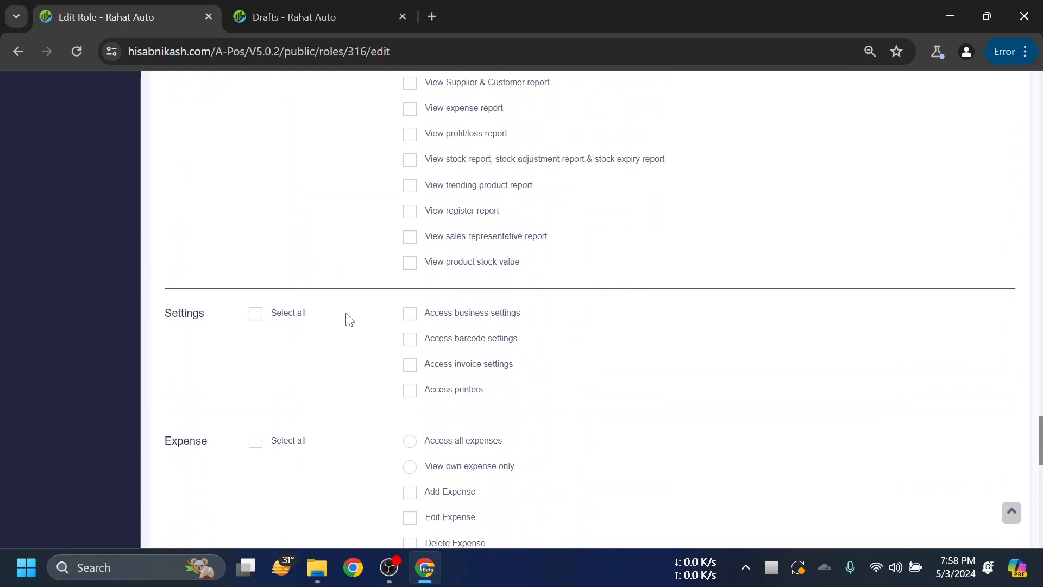
scroll(352, 320, "down", 3)
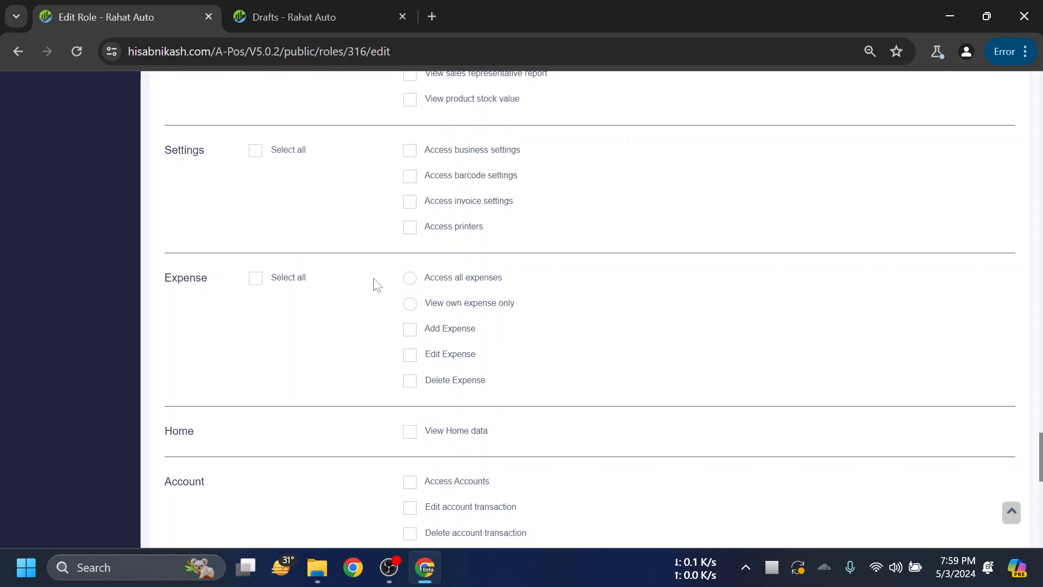
left_click_drag(208, 279, 162, 279)
left_click(263, 325)
left_click(356, 307)
scroll(359, 299, "down", 1)
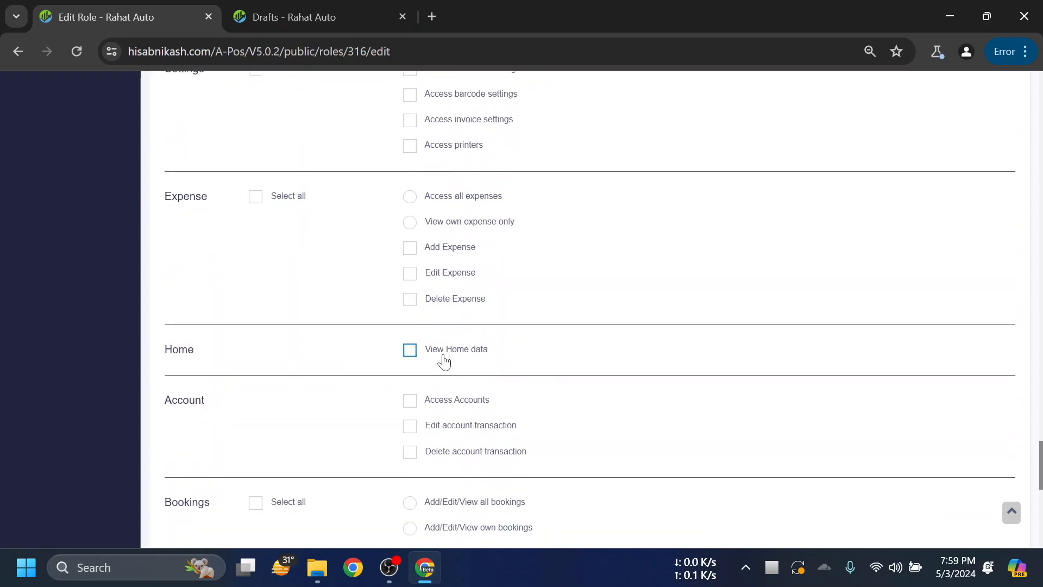
scroll(407, 356, "up", 2)
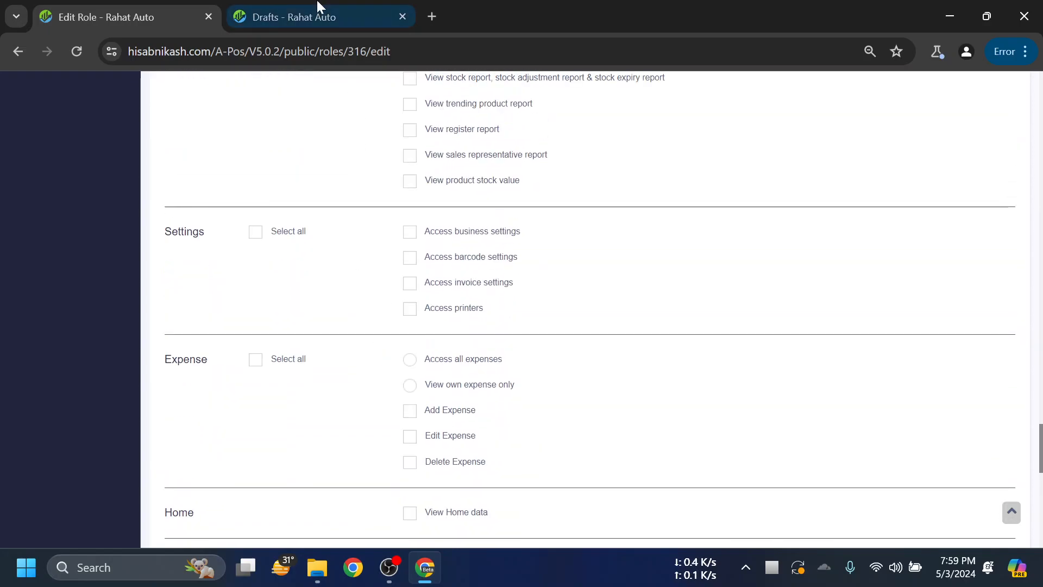
- Visit the hisabnikash.com public site, then go back to the business dashboard
left_click(305, 17)
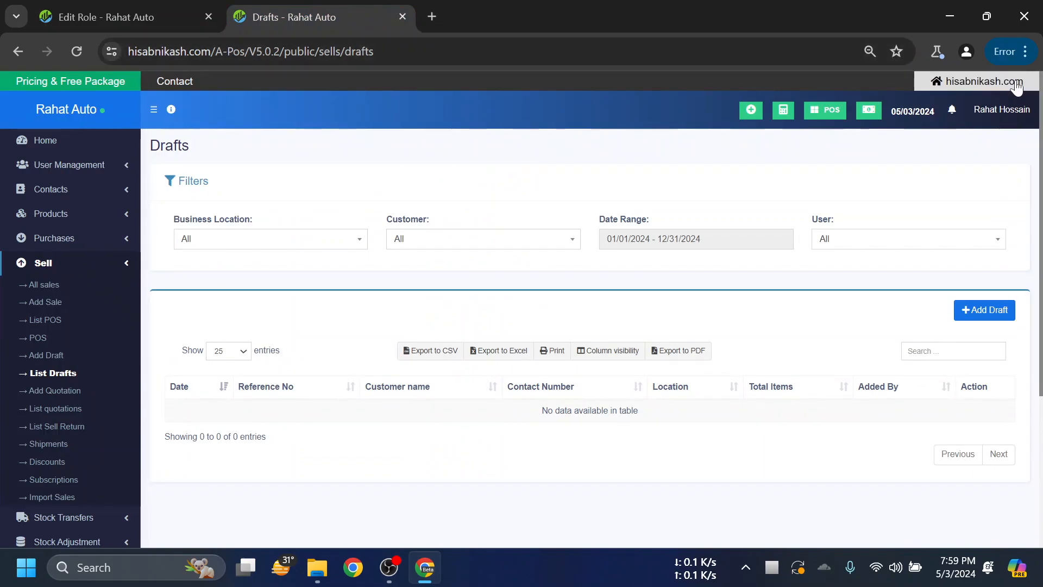
left_click(985, 83)
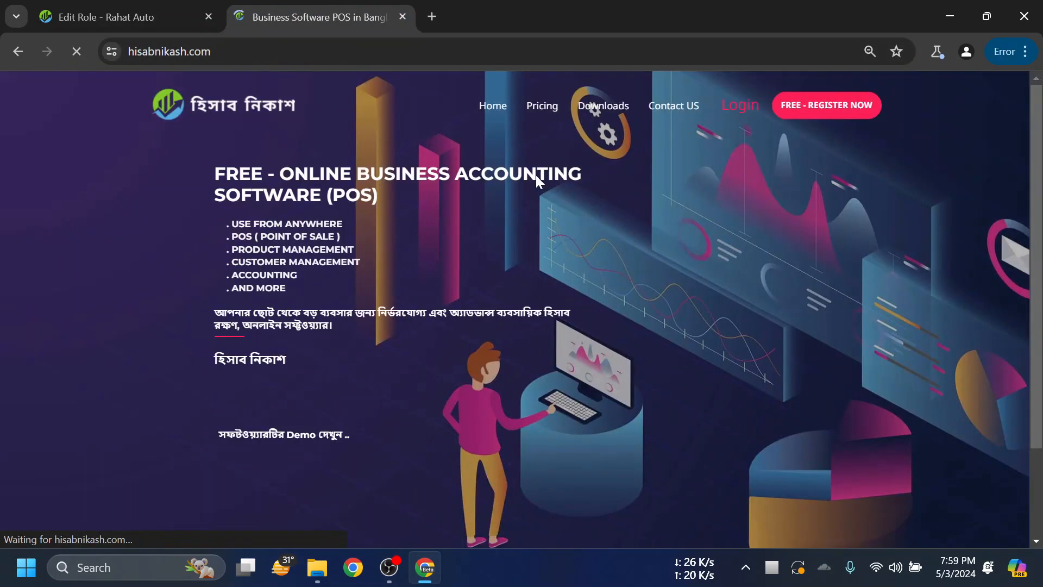
left_click(18, 51)
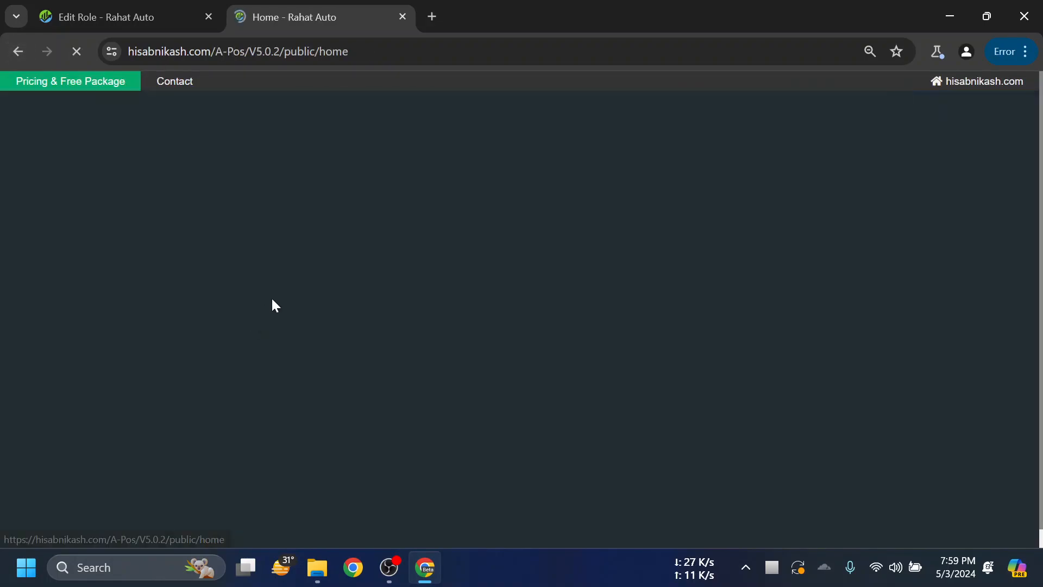
- Look over the dashboard, then return to the Cashier role's permission editing page
scroll(352, 300, "down", 3)
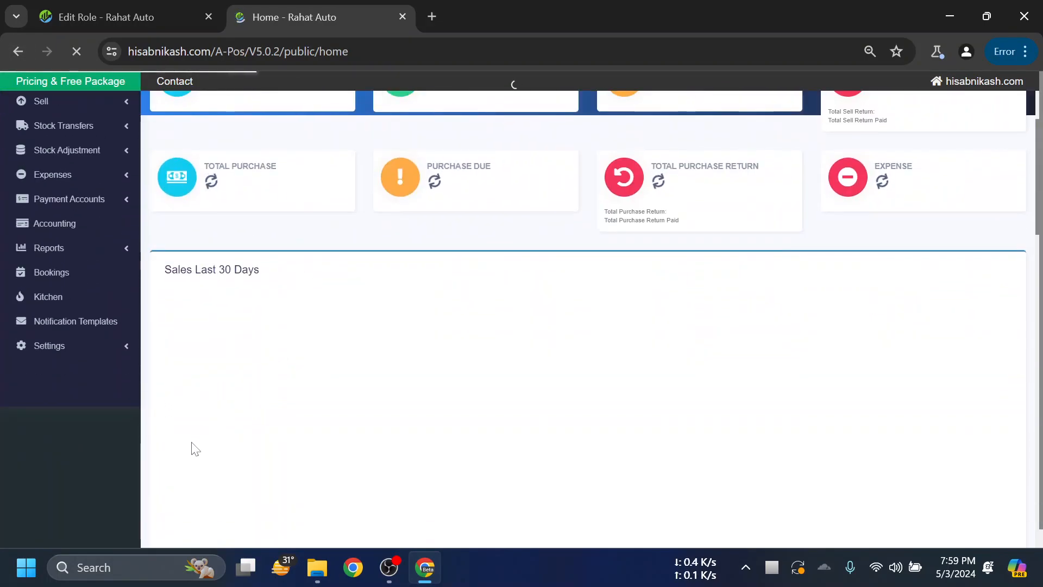
scroll(543, 402, "up", 3)
scroll(443, 357, "down", 3)
scroll(442, 357, "down", 7)
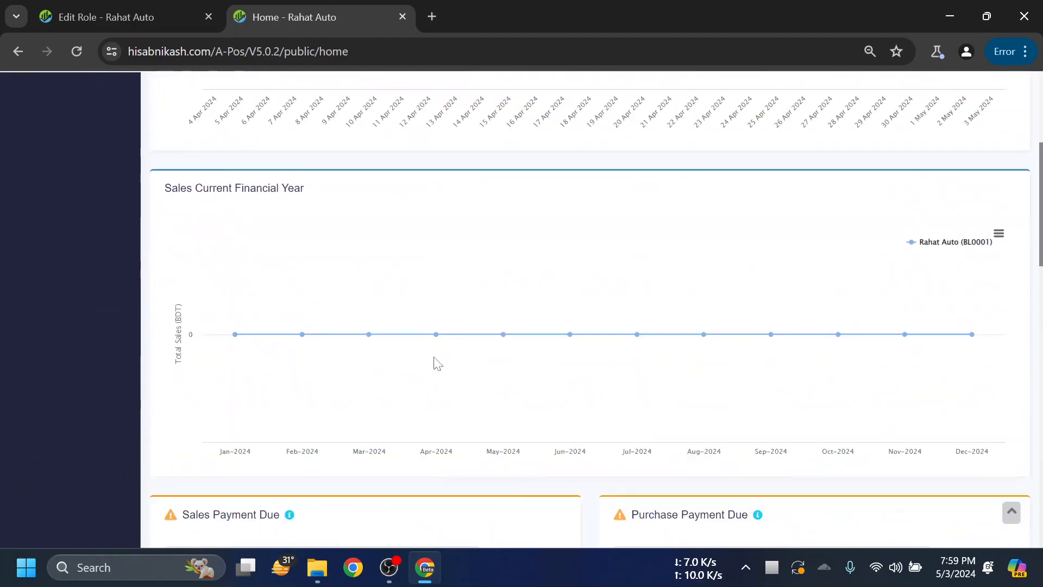
scroll(584, 301, "up", 3)
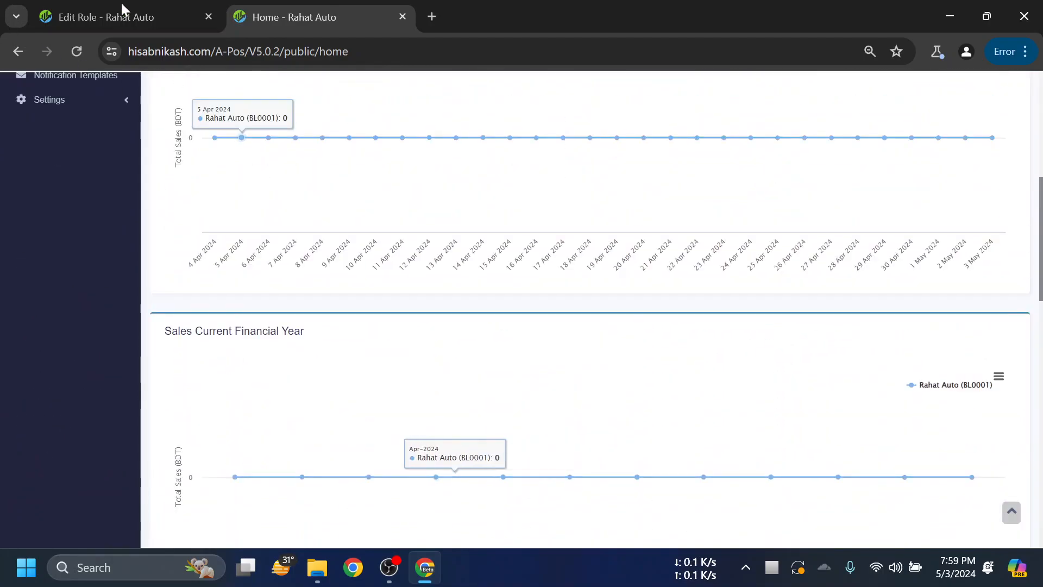
scroll(707, 370, "up", 4)
scroll(902, 293, "up", 3)
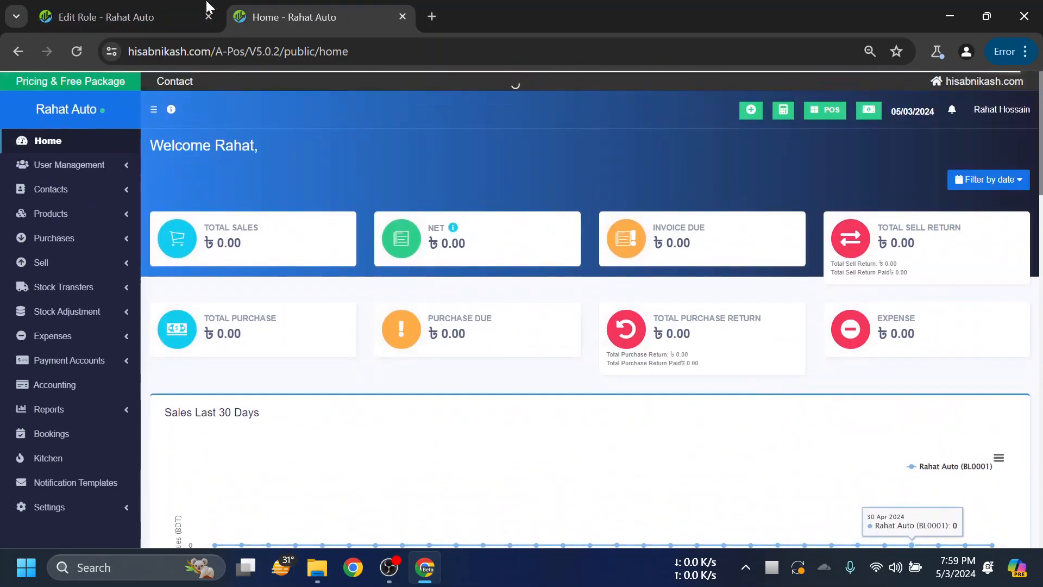
left_click(163, 16)
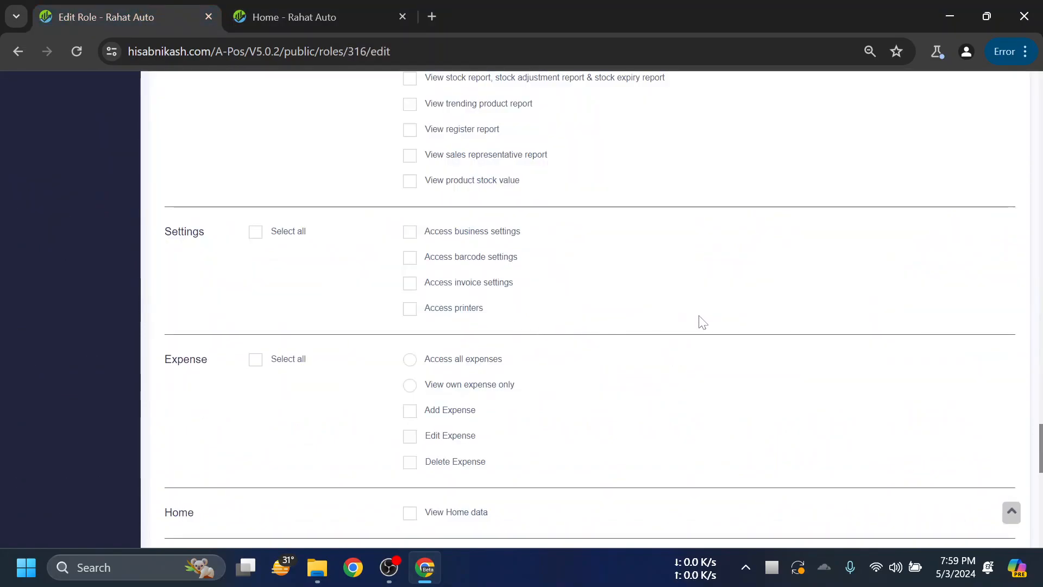
- Allow the Cashier role to view Home data
scroll(582, 312, "down", 2)
scroll(573, 320, "down", 3)
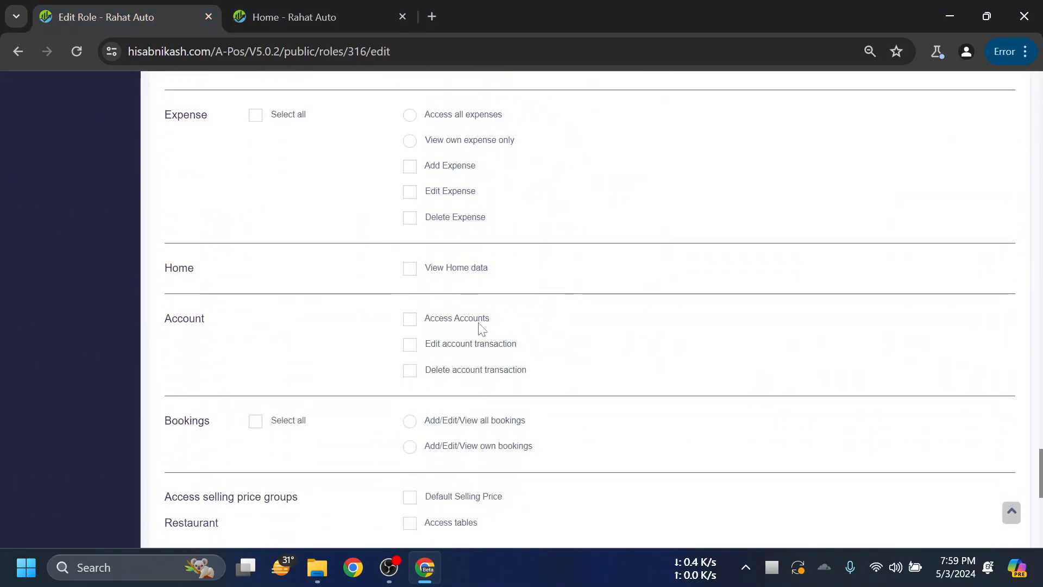
left_click(416, 273)
scroll(726, 277, "down", 2)
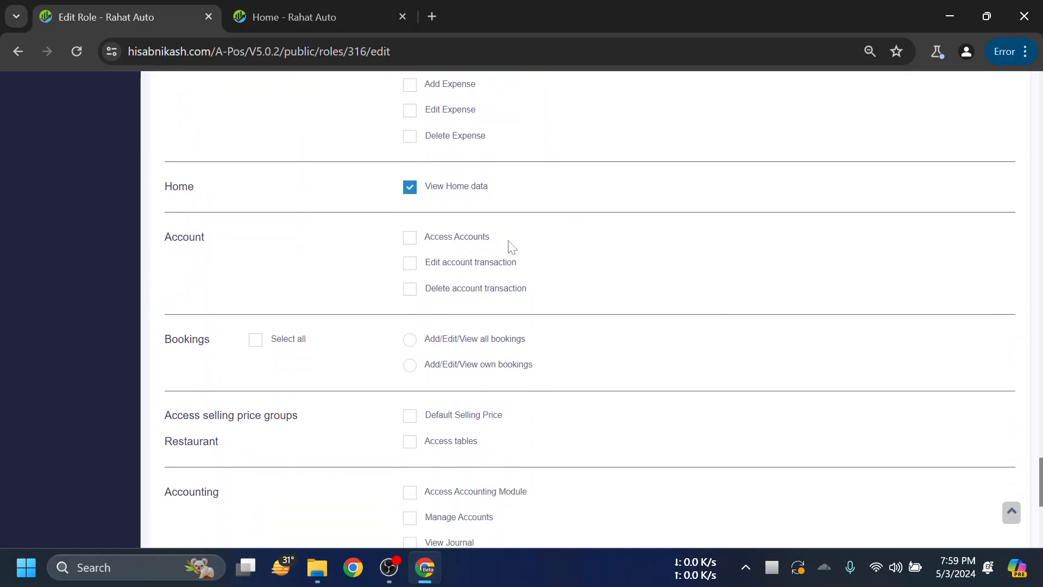
scroll(288, 202, "down", 3)
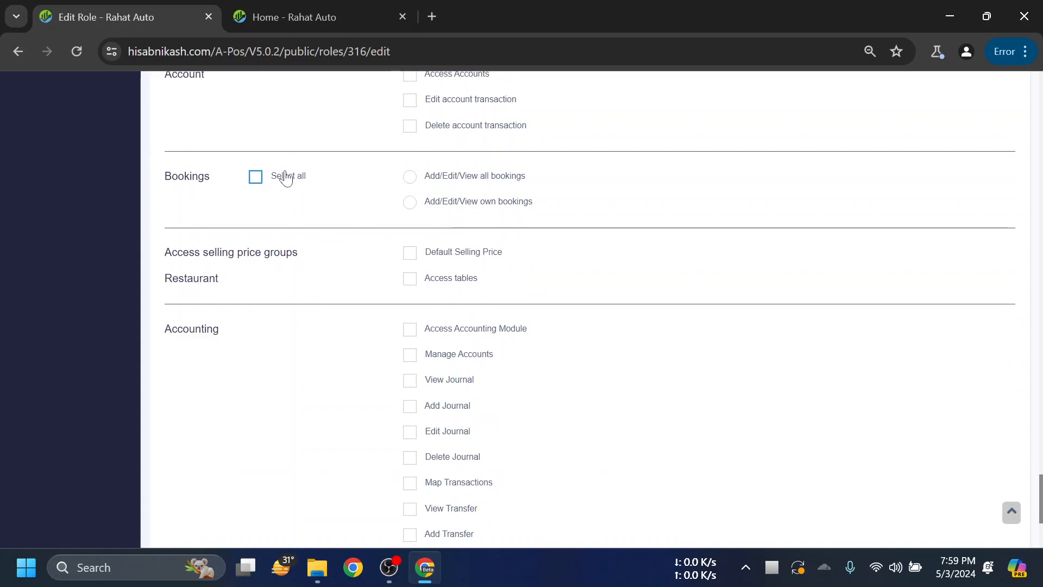
- Limit the role's bookings permission to adding, editing and viewing only its own bookings
left_click(409, 177)
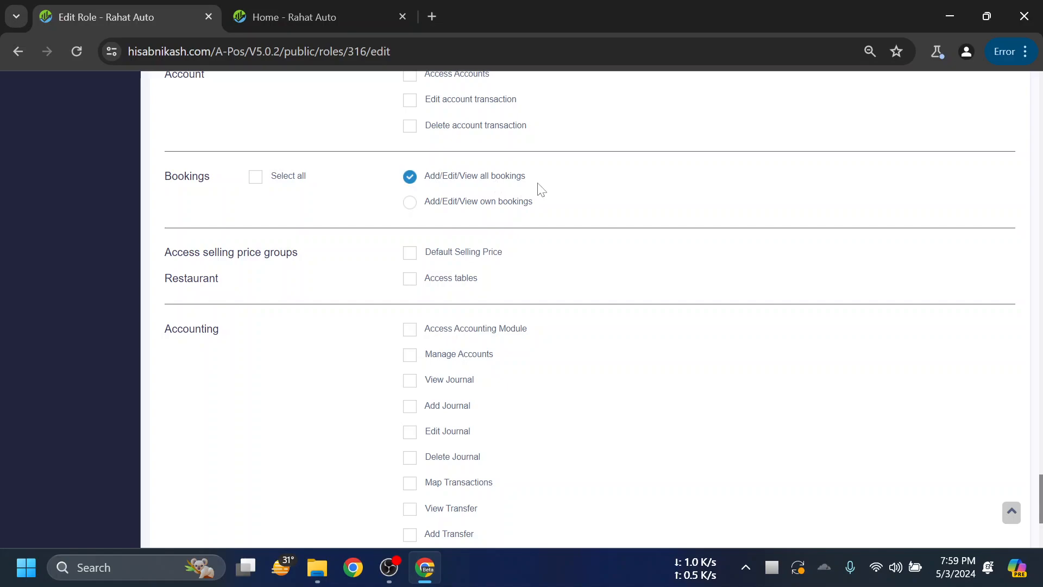
left_click(437, 204)
left_click_drag(537, 203, 429, 206)
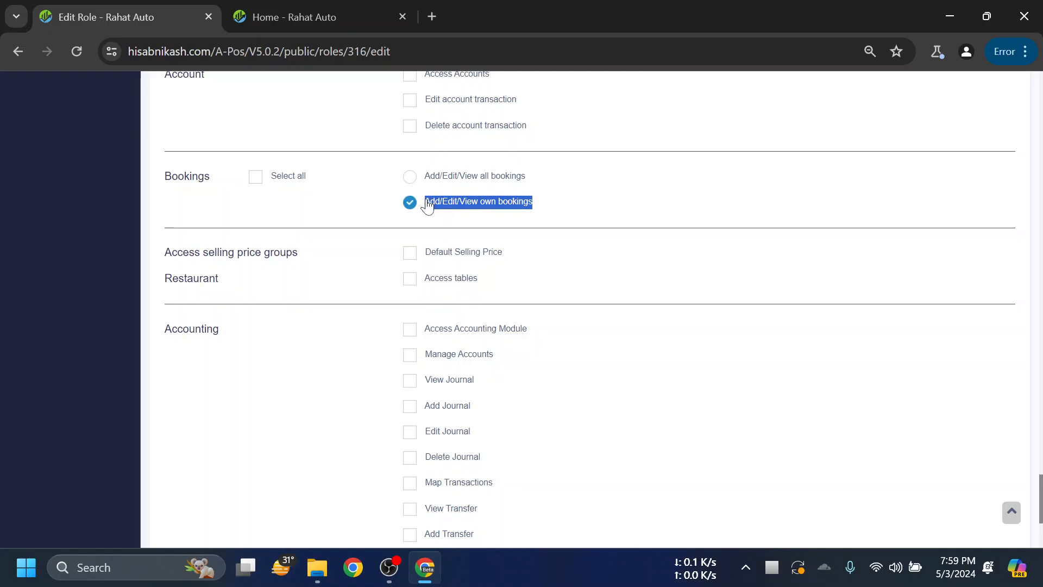
left_click(620, 199)
- Save the Cashier role with Update, confirming 'Role updated successfully'
scroll(690, 187, "down", 1)
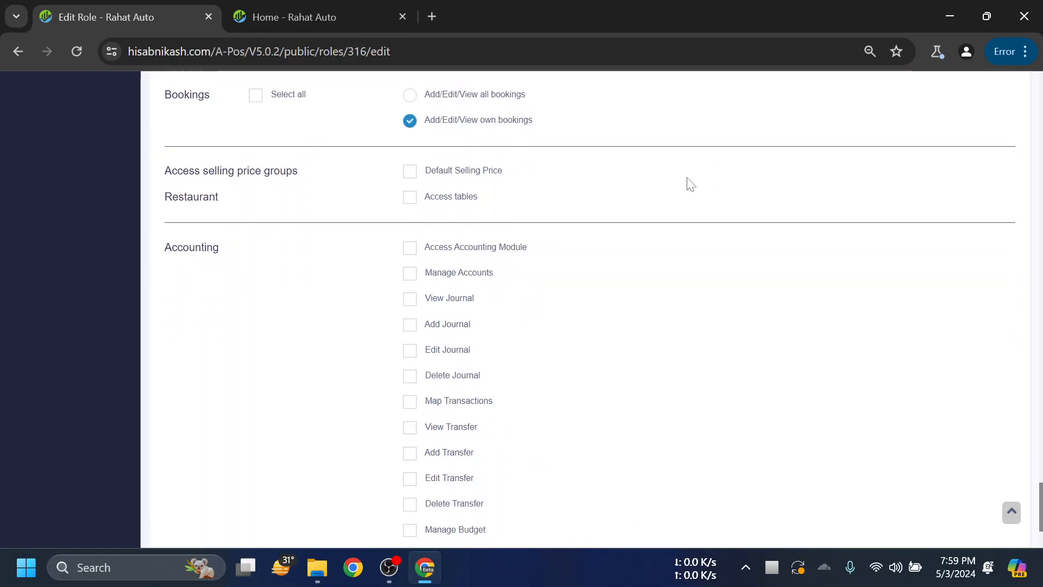
scroll(689, 185, "up", 1)
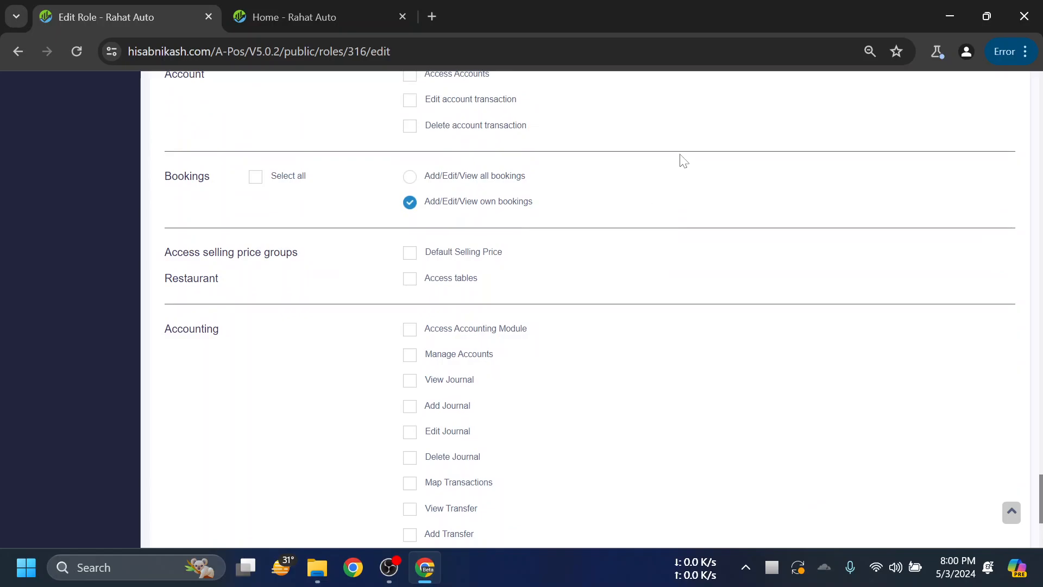
scroll(380, 289, "down", 1)
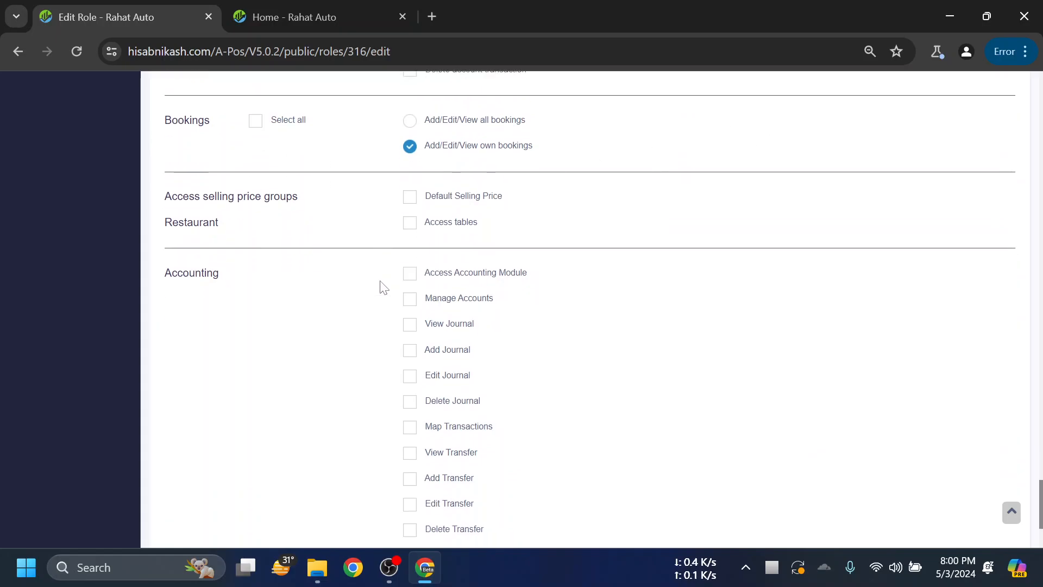
scroll(326, 246, "up", 2)
scroll(323, 245, "down", 4)
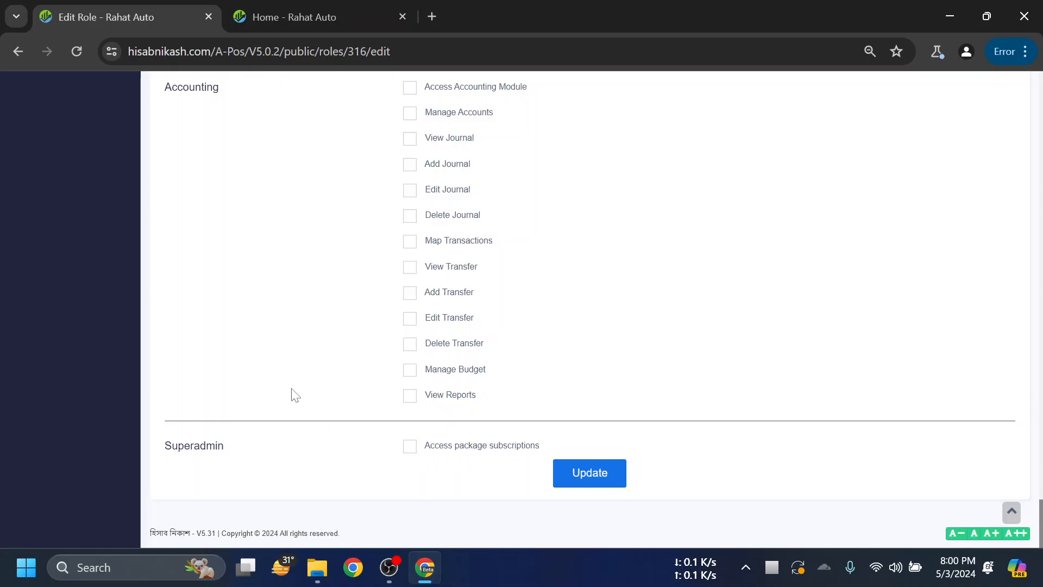
scroll(298, 380, "up", 20)
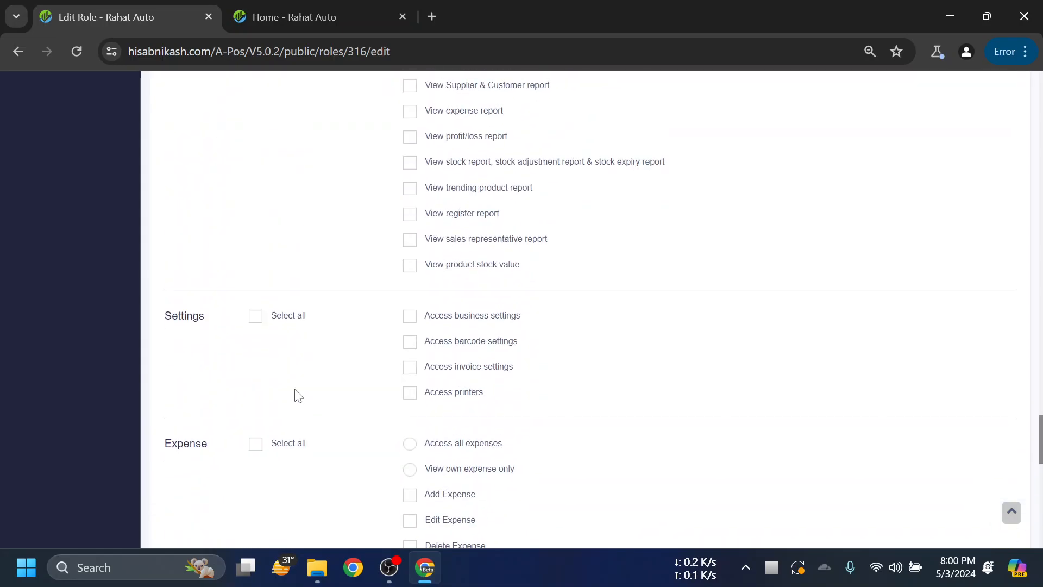
scroll(300, 394, "down", 15)
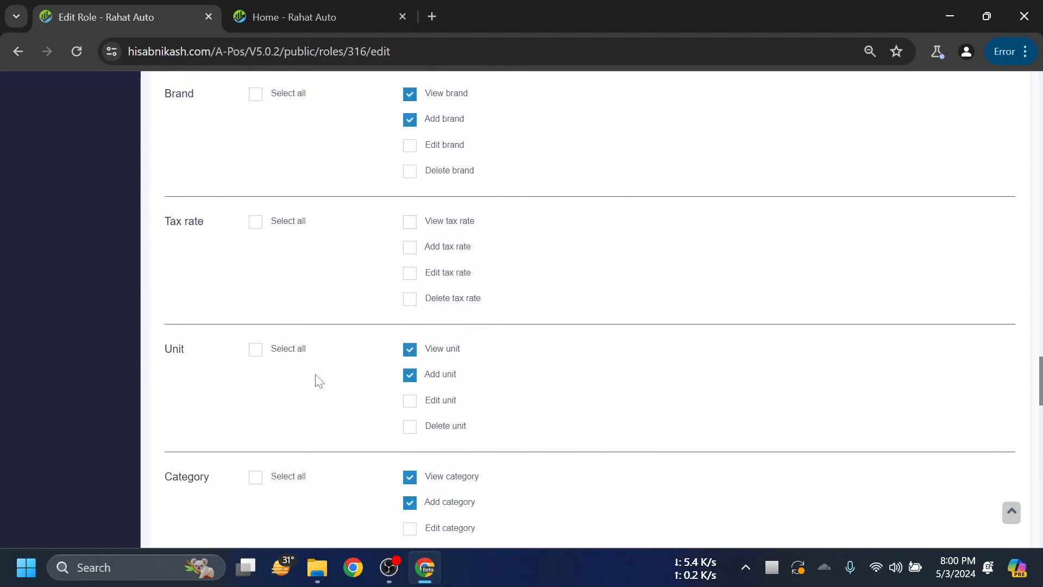
scroll(319, 375, "down", 9)
left_click(598, 481)
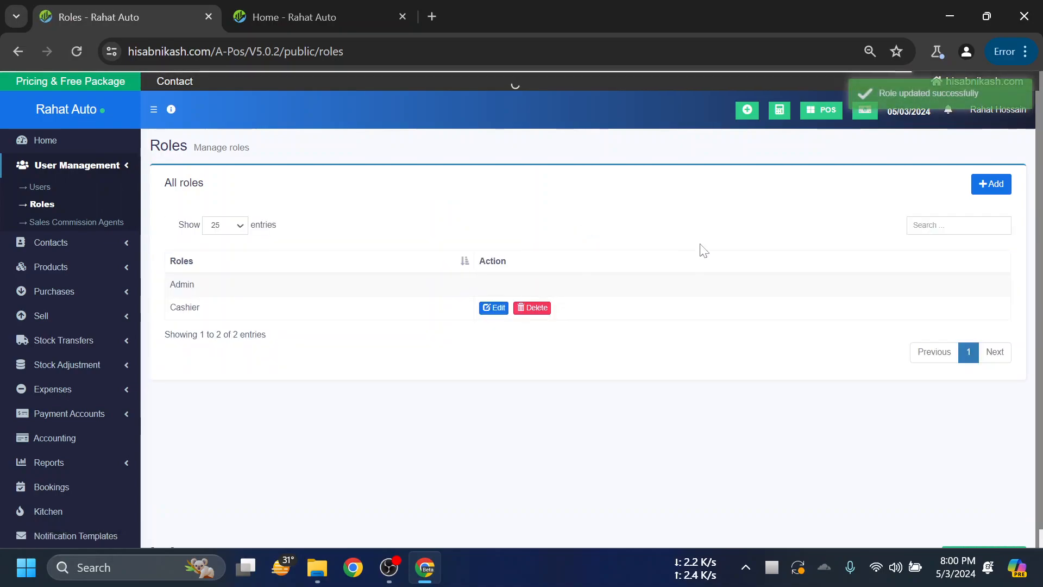
- Open the Users list with its Admin and Cashier accounts, then the admin's account dropdown
left_click_drag(218, 310, 169, 309)
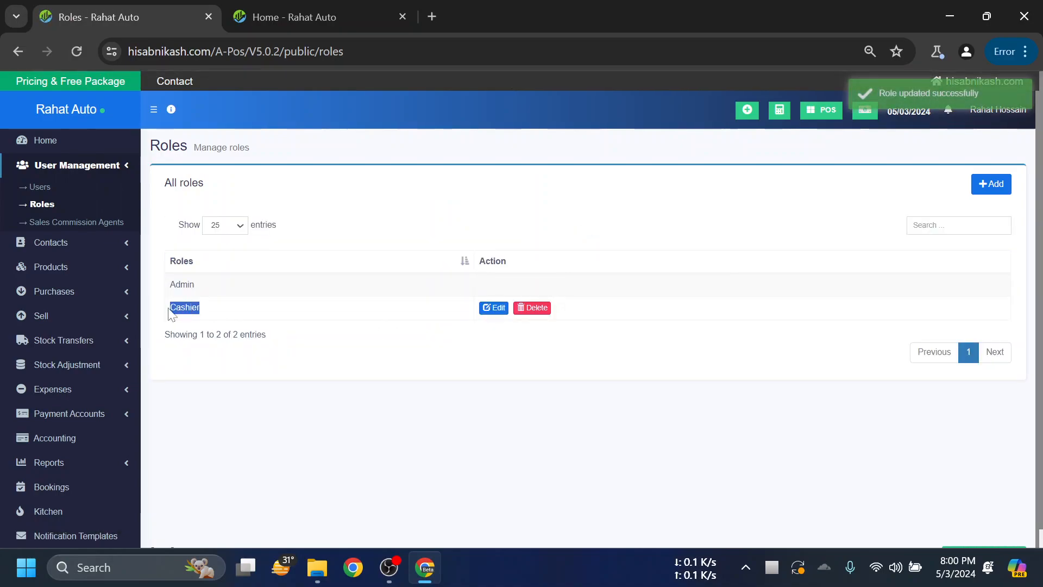
left_click(397, 330)
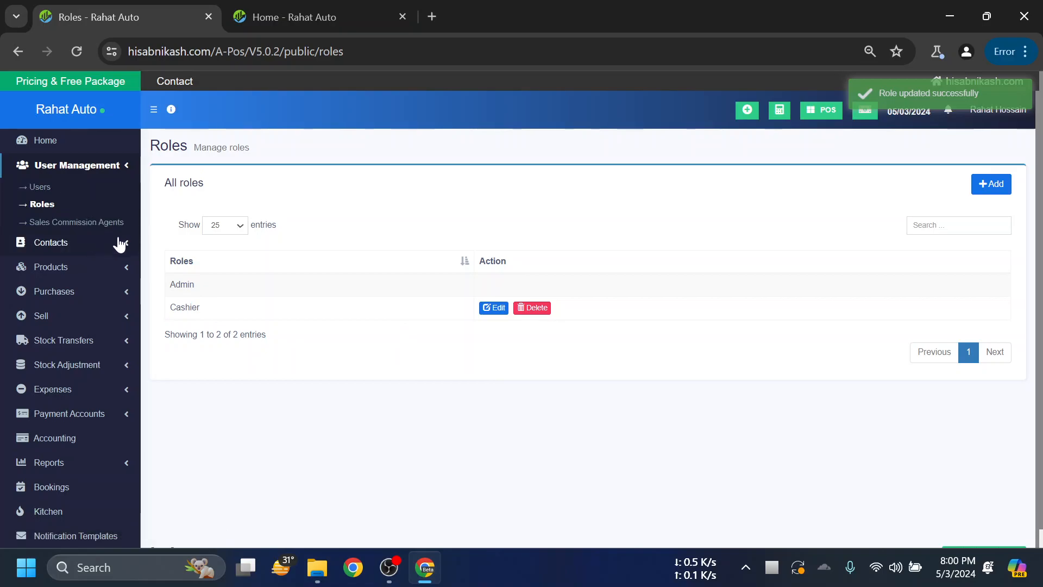
left_click(69, 224)
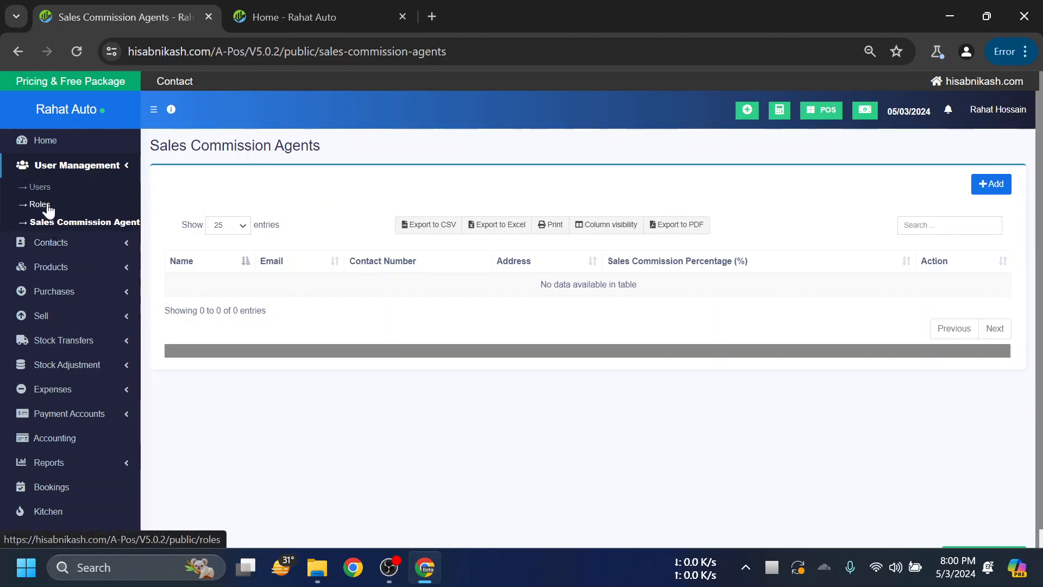
left_click(41, 187)
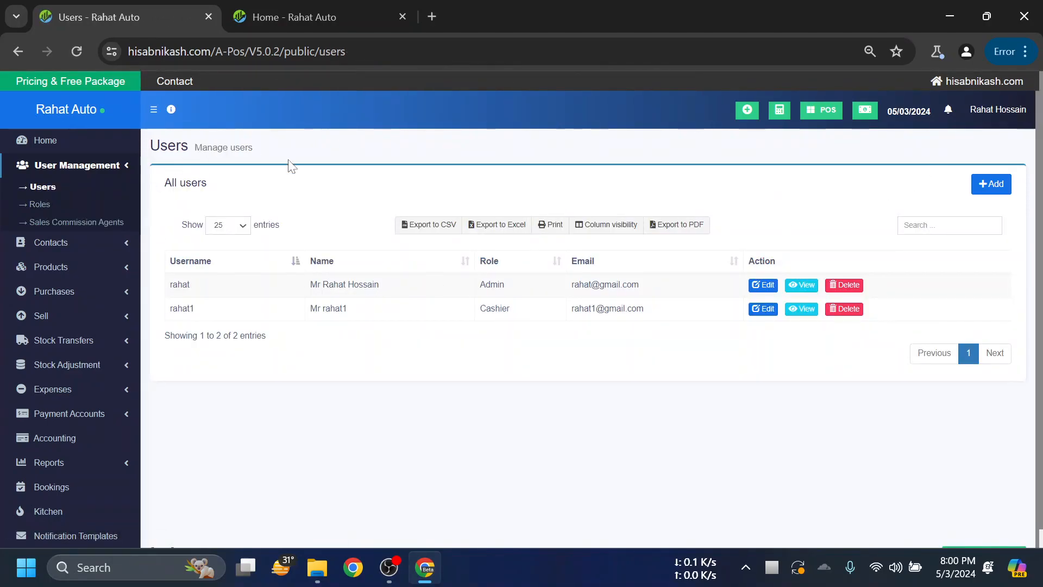
left_click(125, 165)
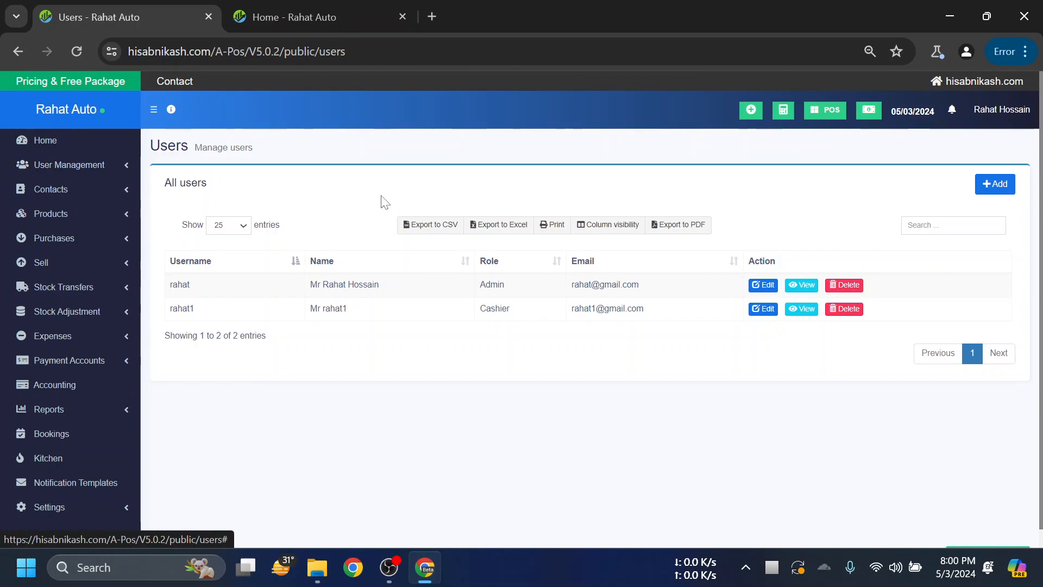
left_click(1002, 115)
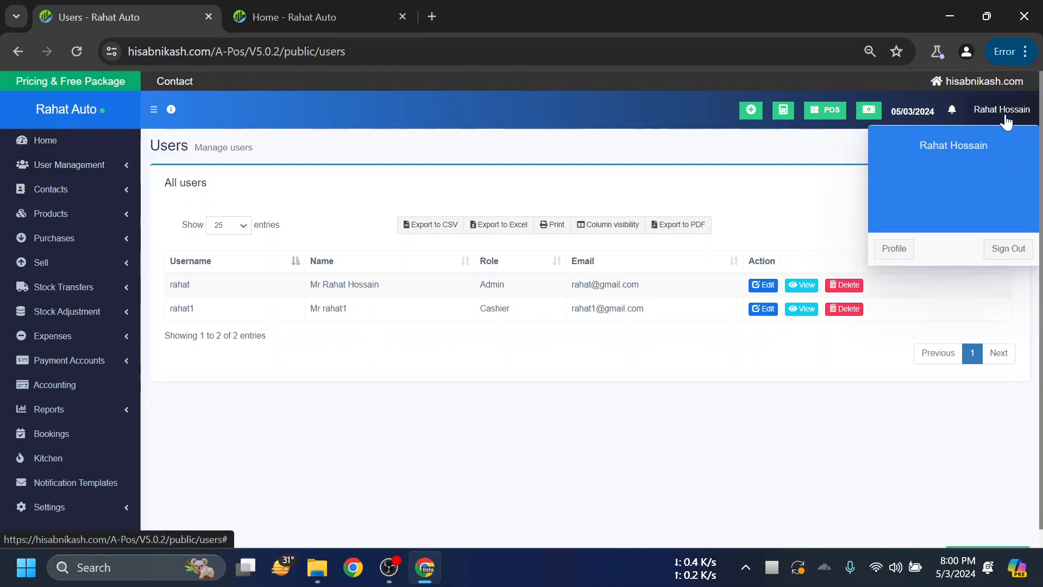
- Sign out of the admin account and reach the login page via the hisabnikash.com homepage
left_click(1007, 251)
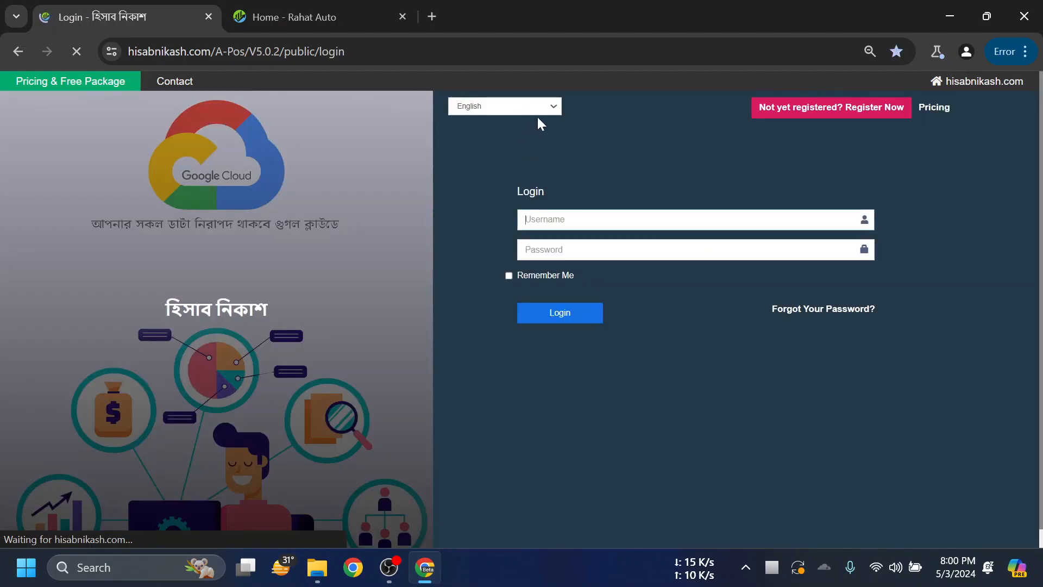
left_click(320, 13)
left_click(116, 6)
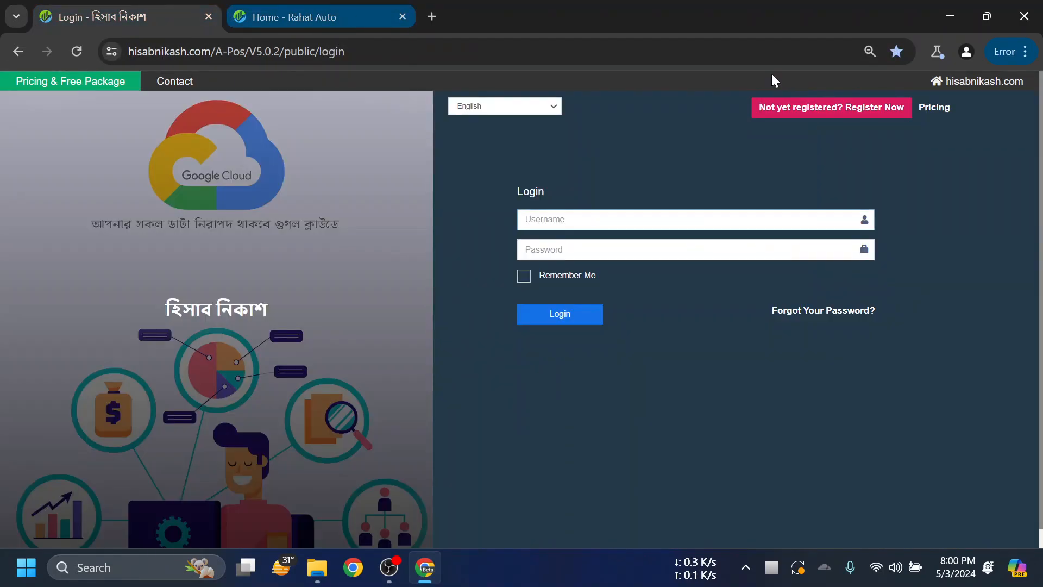
left_click(320, 17)
left_click(980, 81)
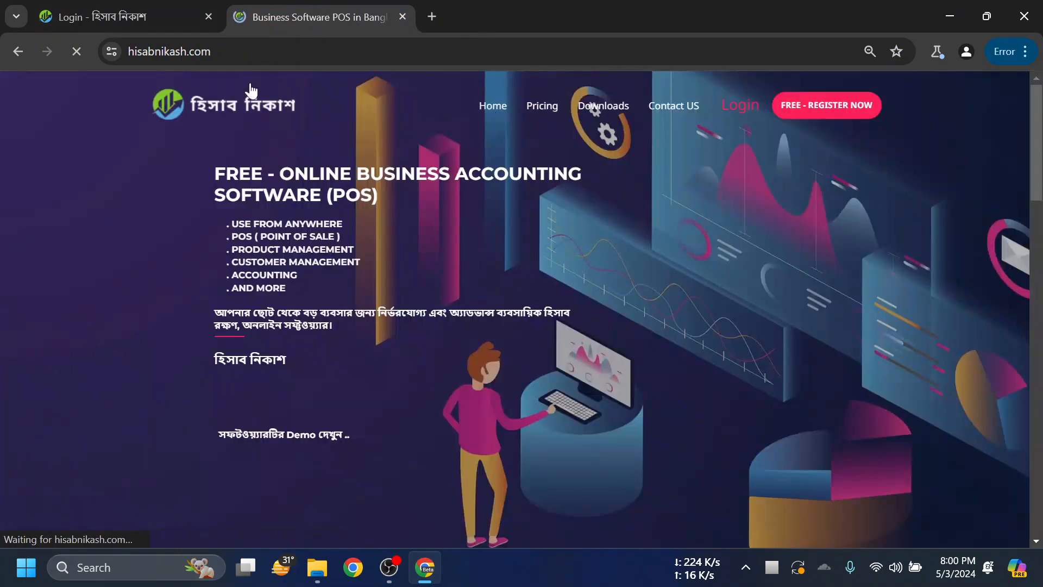
left_click(743, 110)
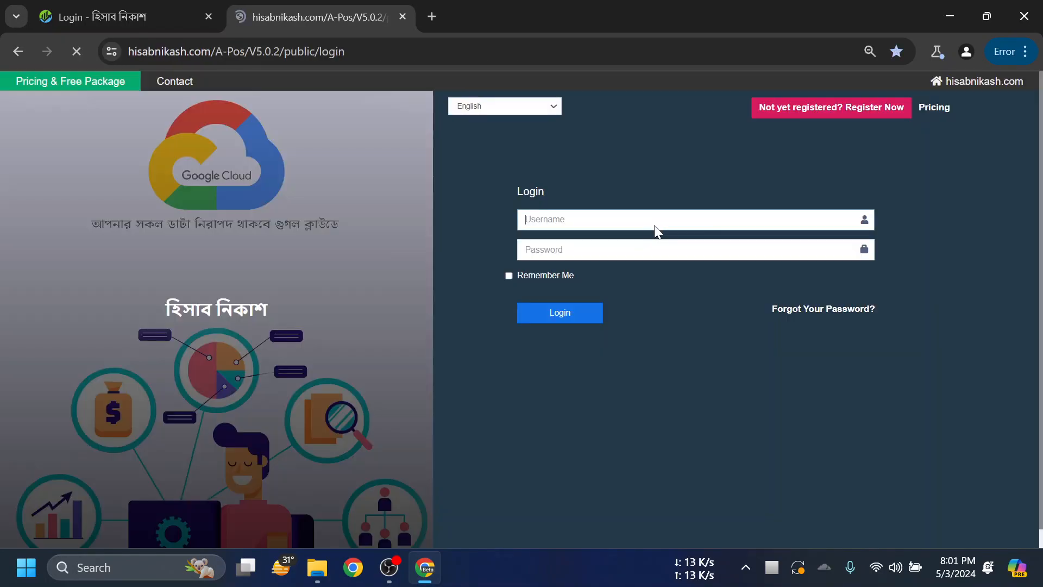
- Enter the cashier's username, tick Remember Me, and replace the password with the cashier's
left_click(620, 220)
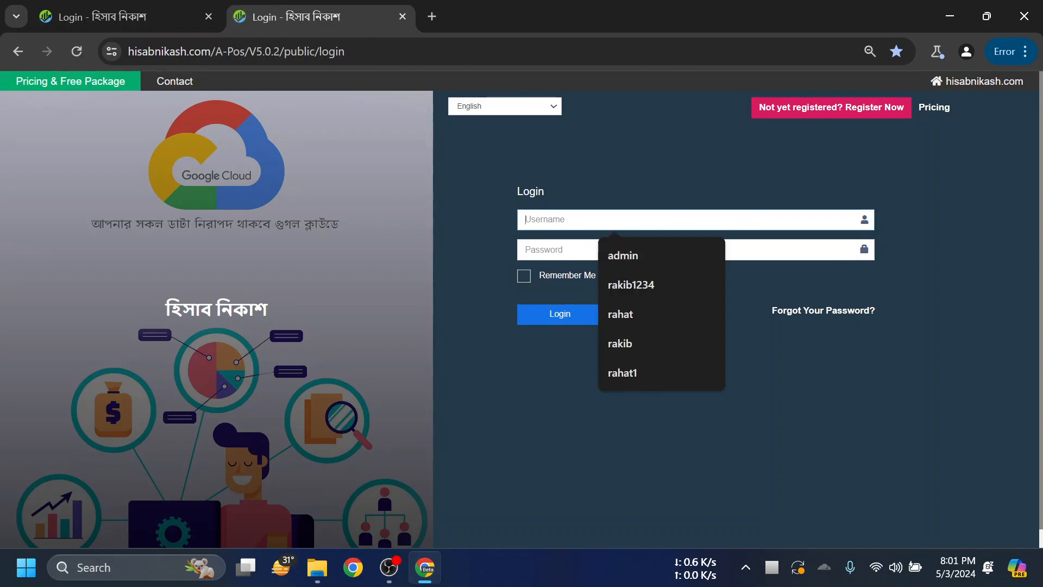
type("rah")
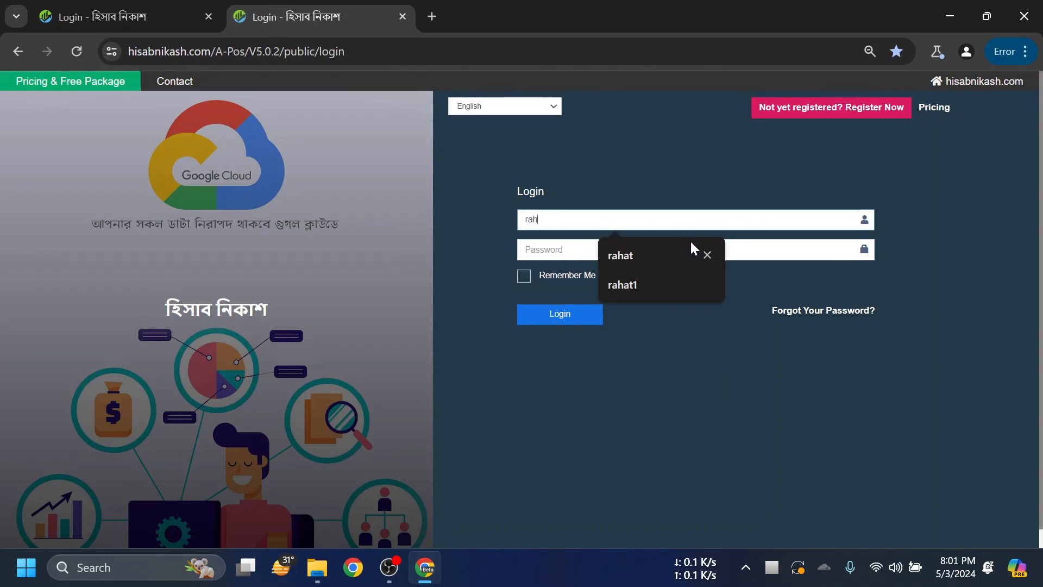
type("at1")
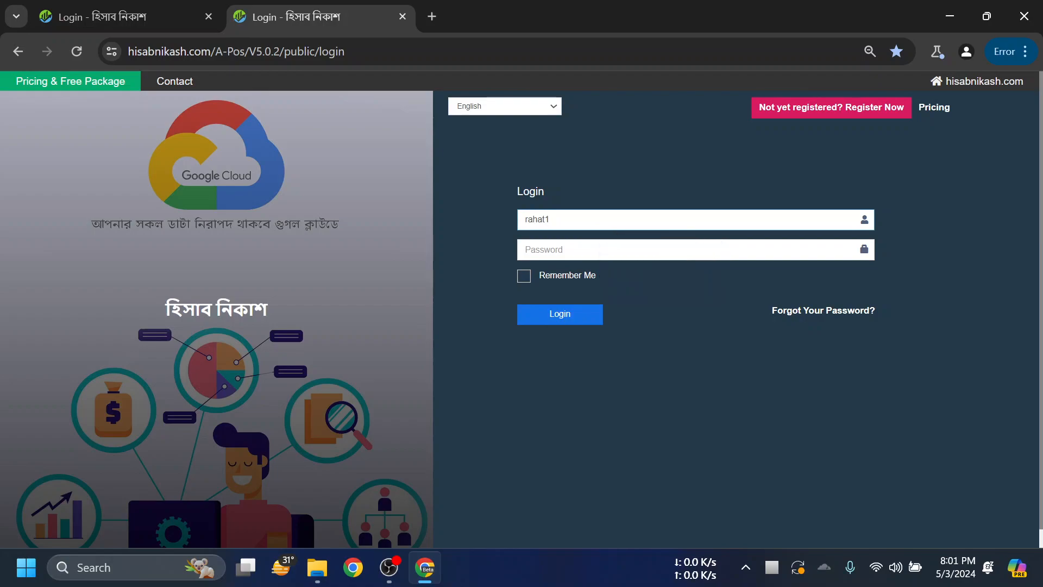
type("•••••")
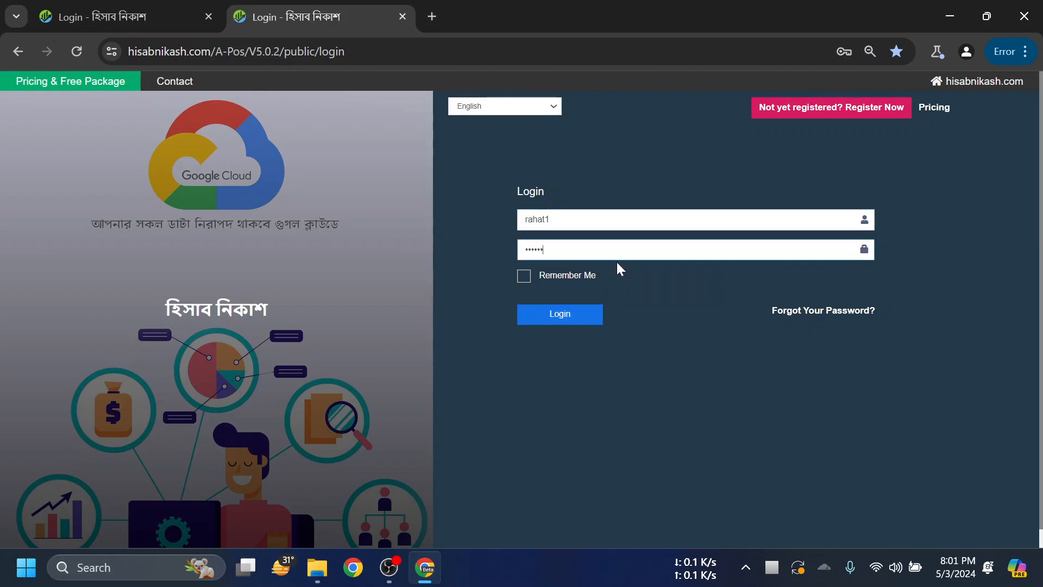
left_click(537, 278)
left_click(521, 278)
left_click_drag(565, 250, 477, 251)
type("•••••")
- Sign in as the cashier, dismiss the breach warning, and check the Products and Sell menus
left_click(552, 314)
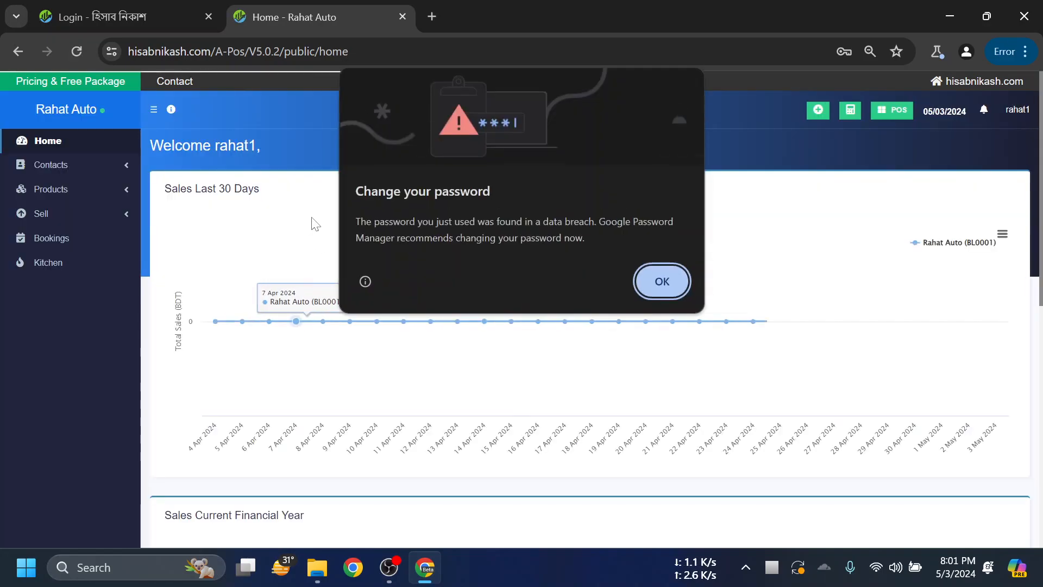
left_click(665, 275)
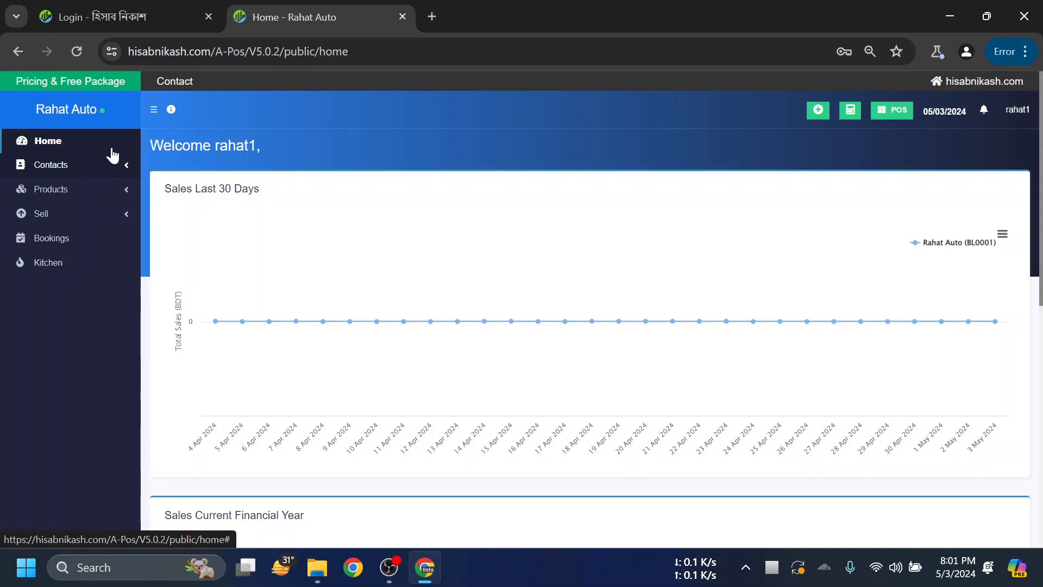
left_click(100, 198)
left_click(99, 198)
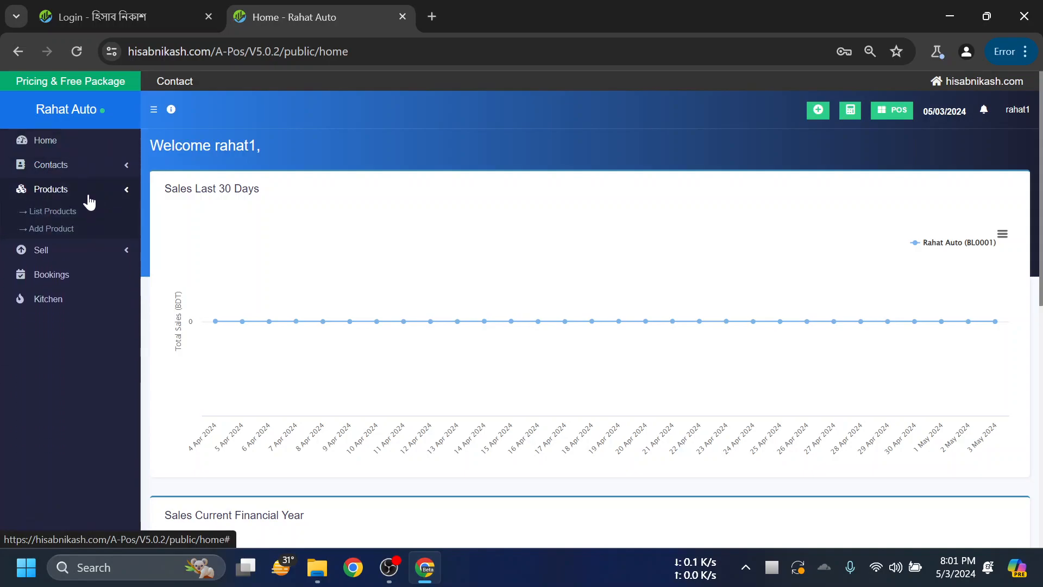
left_click(61, 220)
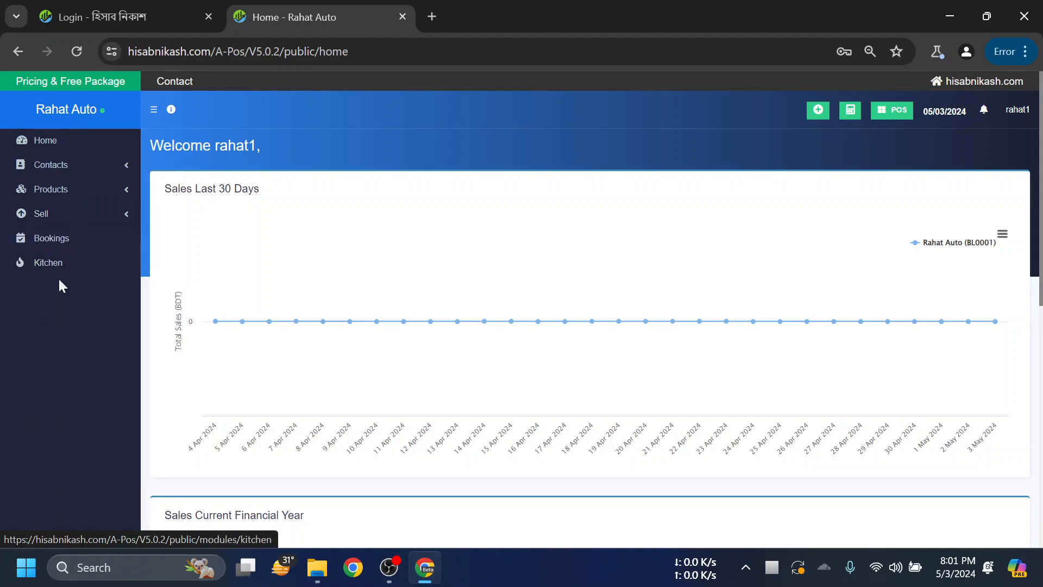
- Open the All Sales list from the cashier's Sell menu
left_click(64, 144)
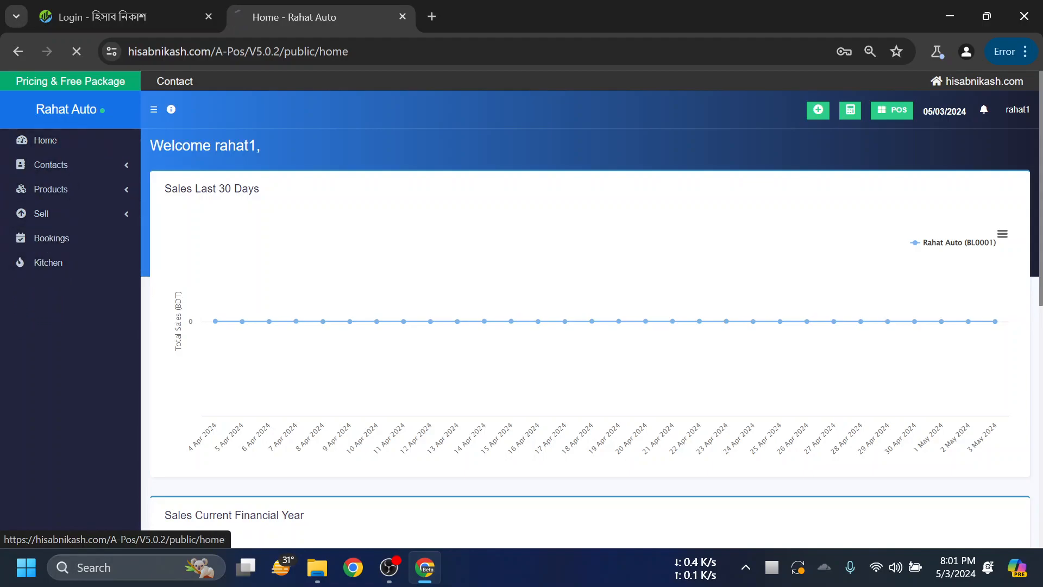
left_click(81, 192)
left_click(81, 192)
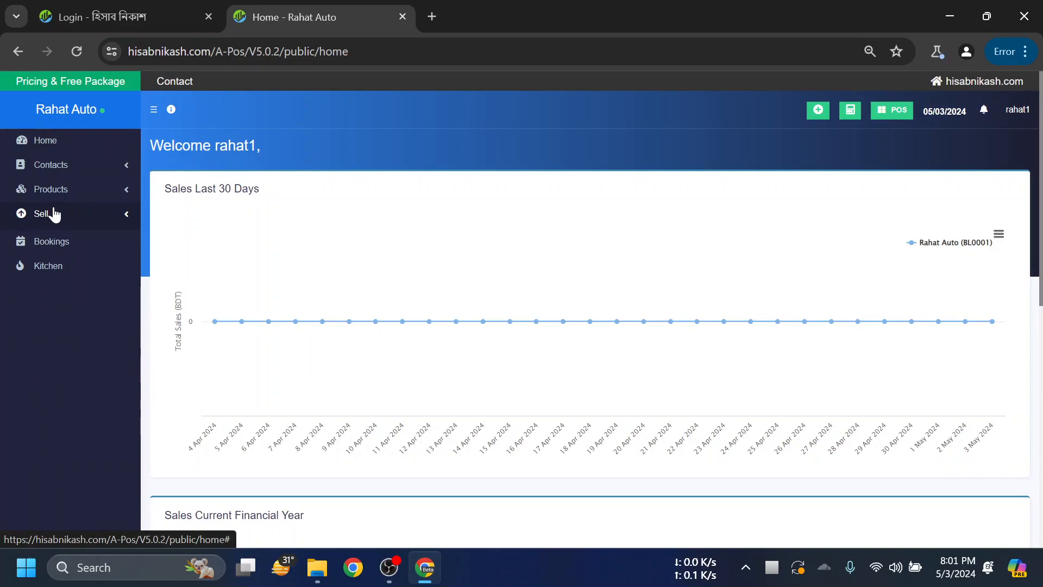
left_click(60, 215)
left_click(51, 239)
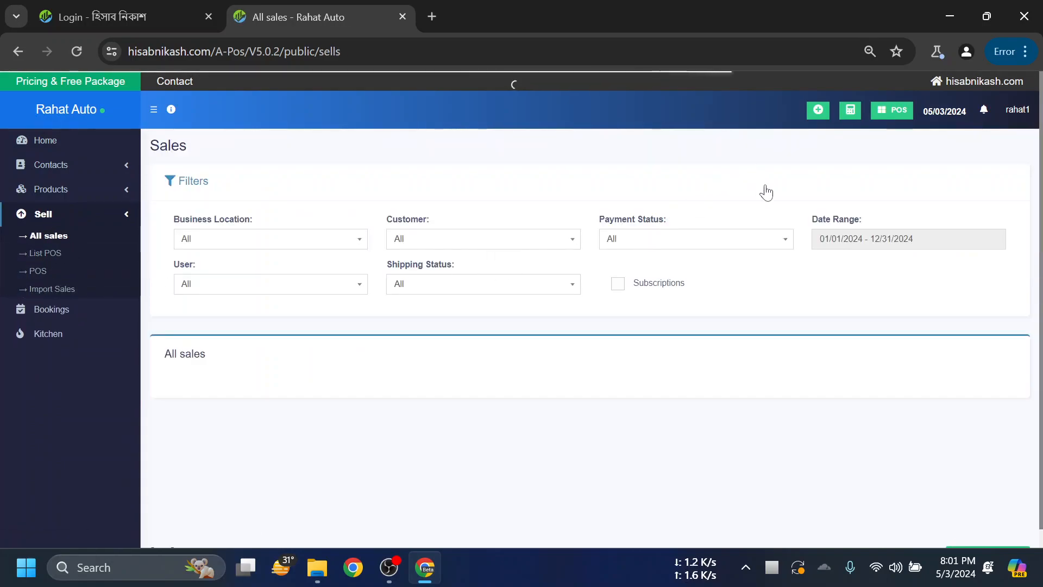
- Open a POS register with 500 cash in hand, then return to the POS list
left_click(884, 114)
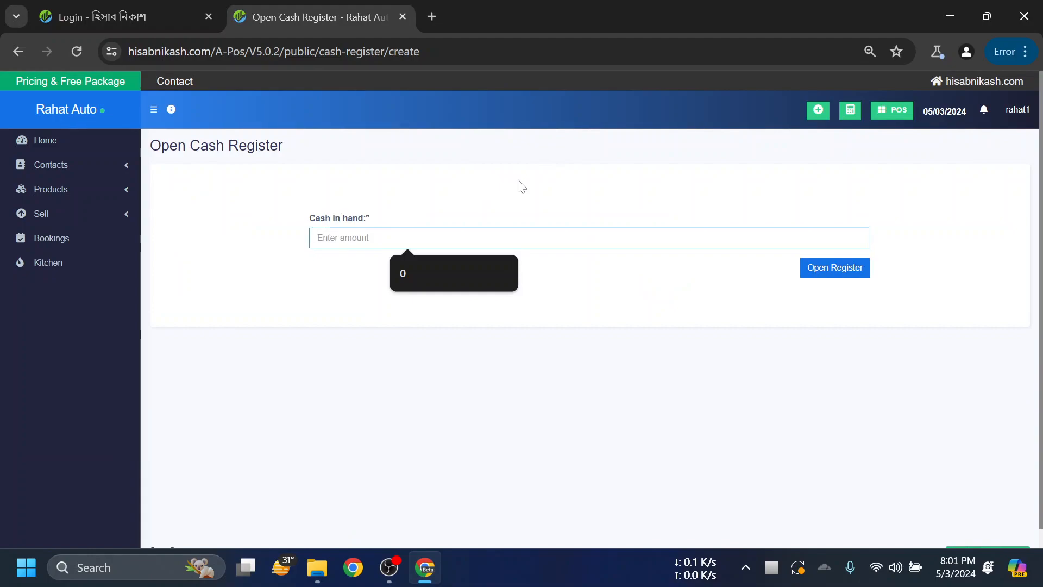
type("500")
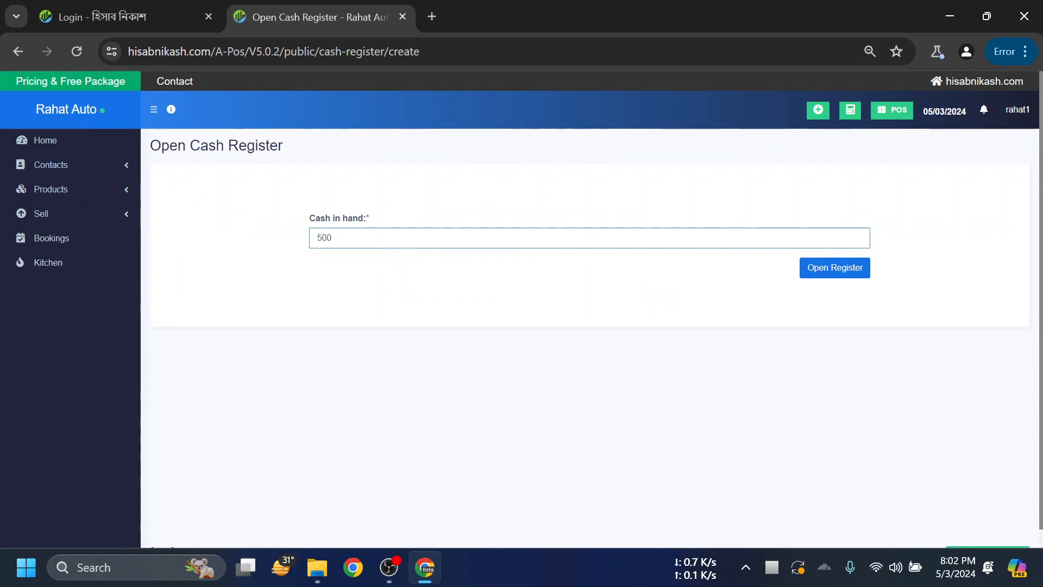
left_click(835, 270)
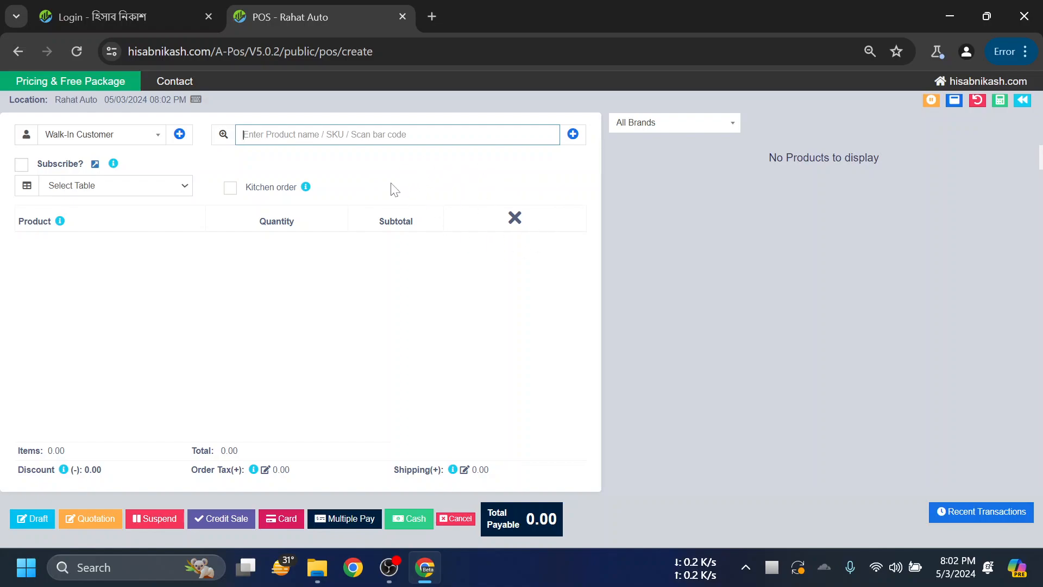
left_click(1022, 100)
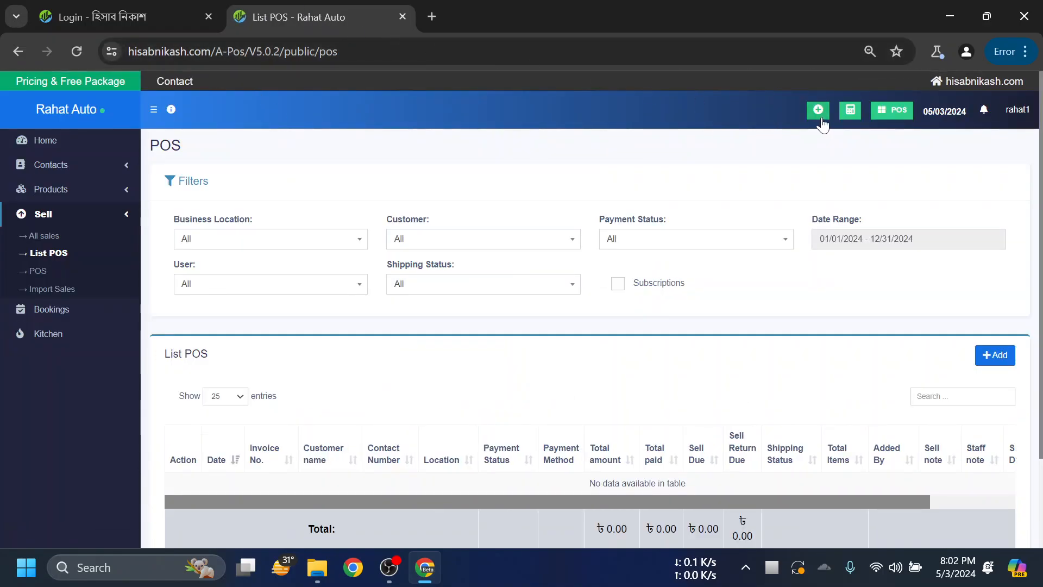
left_click(1024, 113)
- Sign out of the cashier account and bring up the login form
left_click(1009, 251)
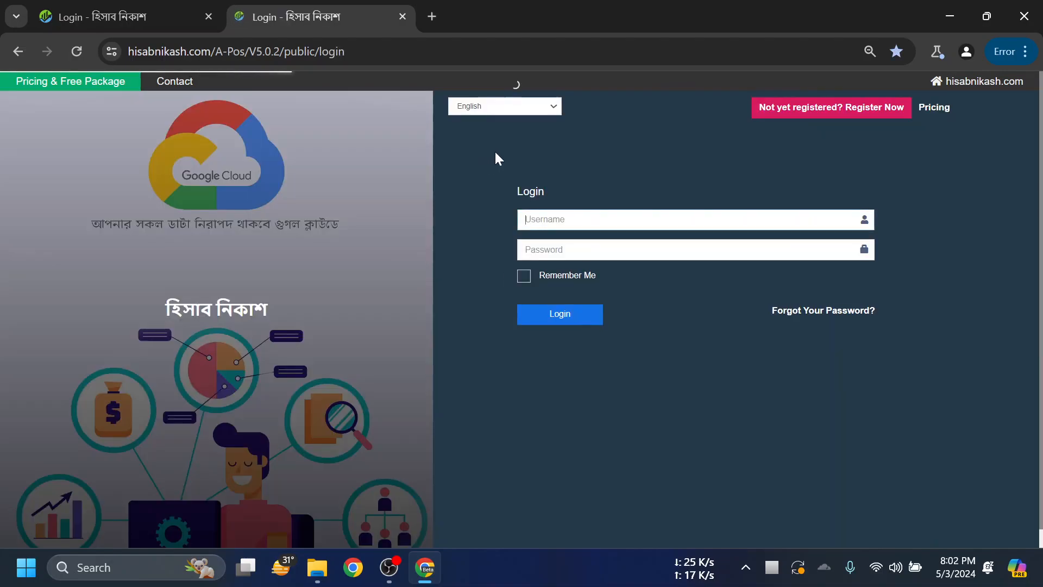
left_click(696, 220)
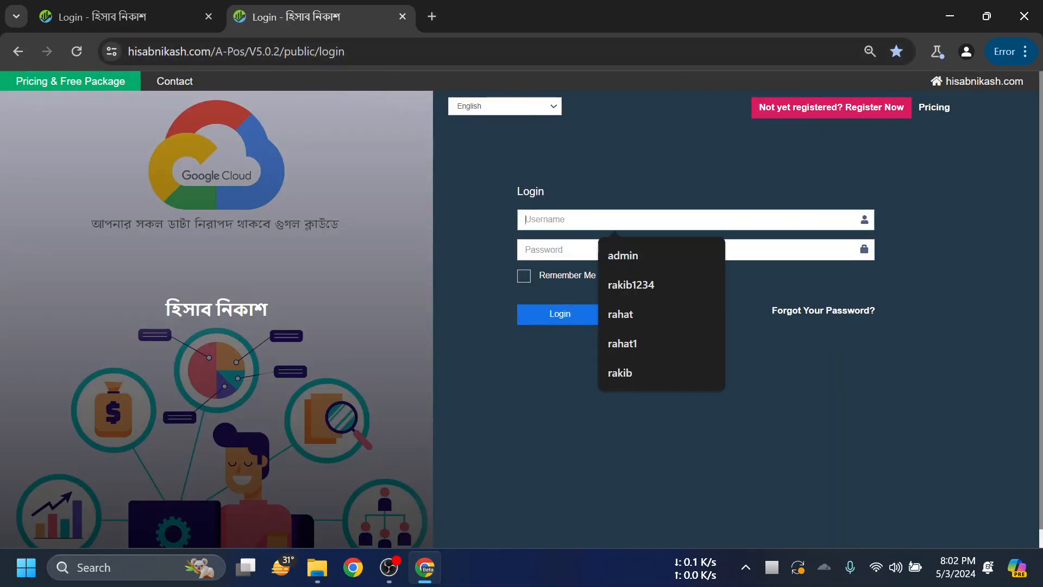
left_click(107, 6)
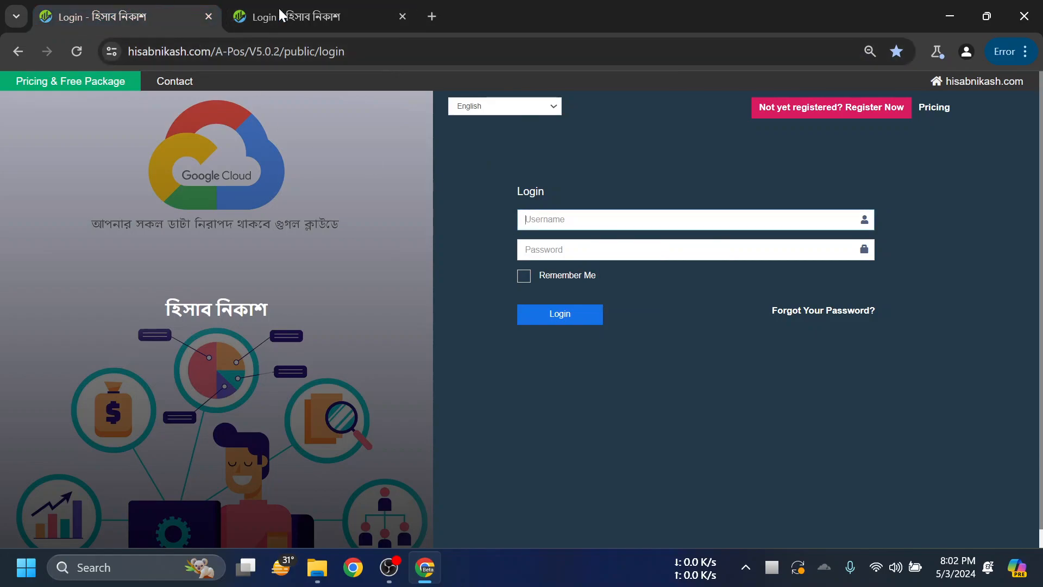
left_click(283, 9)
key("Return")
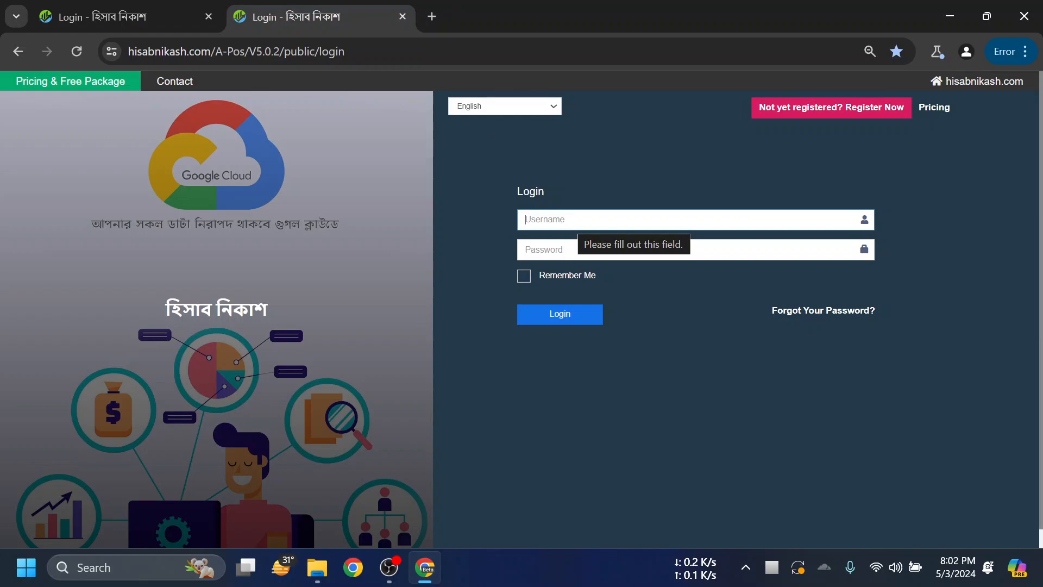
left_click(578, 220)
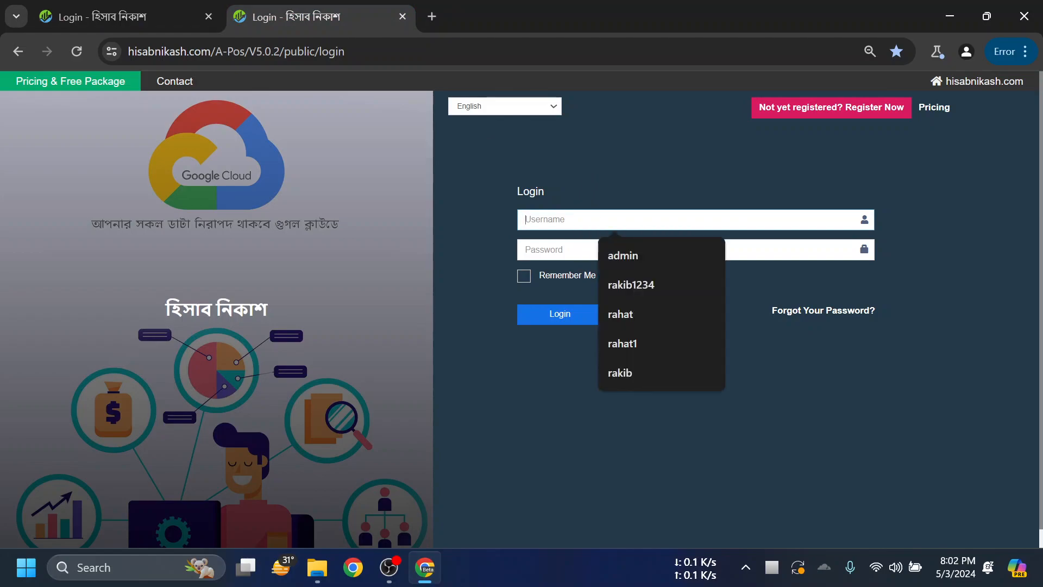
left_click(130, 7)
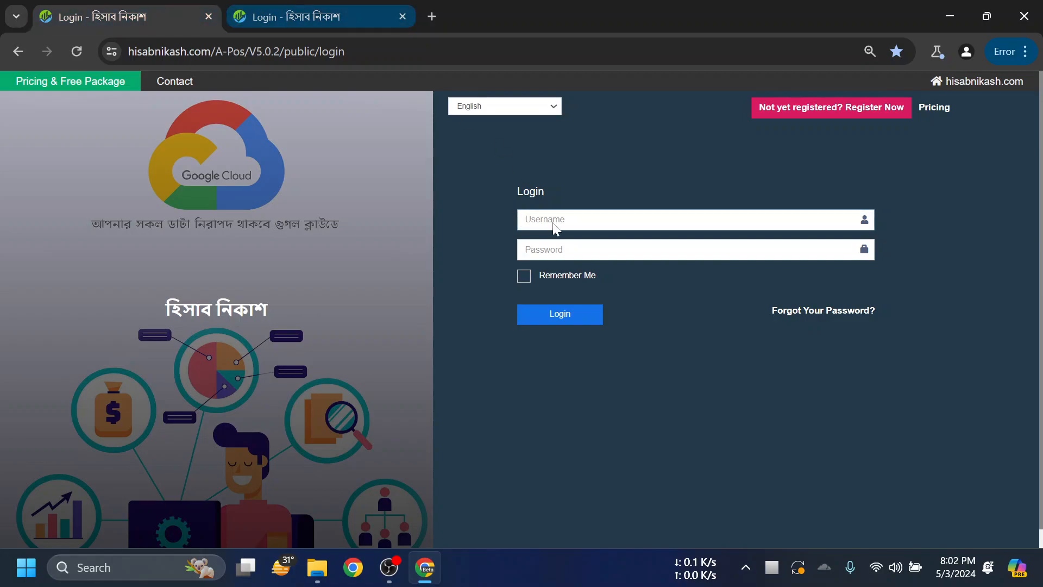
left_click(285, 9)
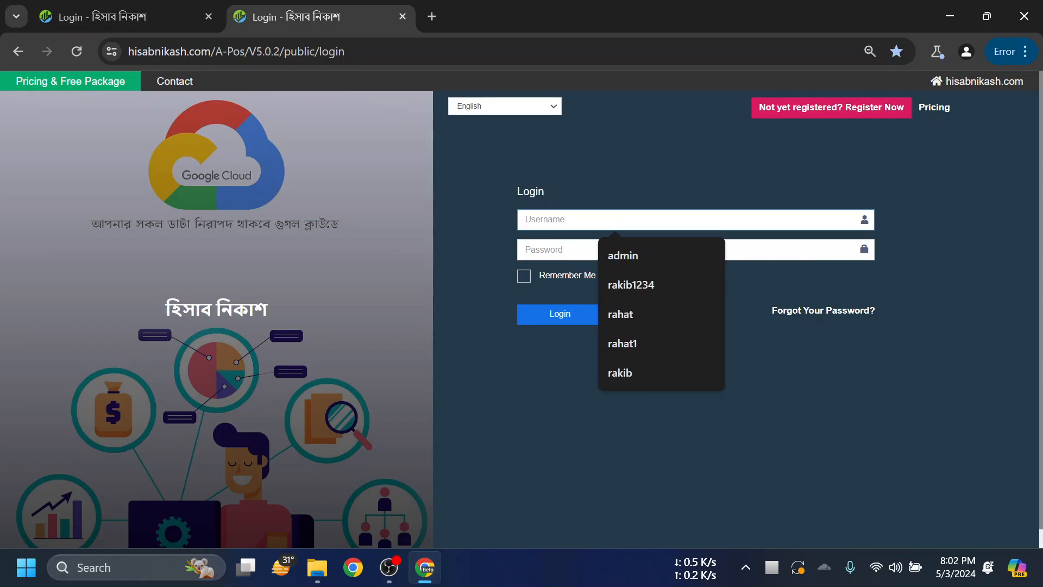
- Log in with the admin username and password
type("r")
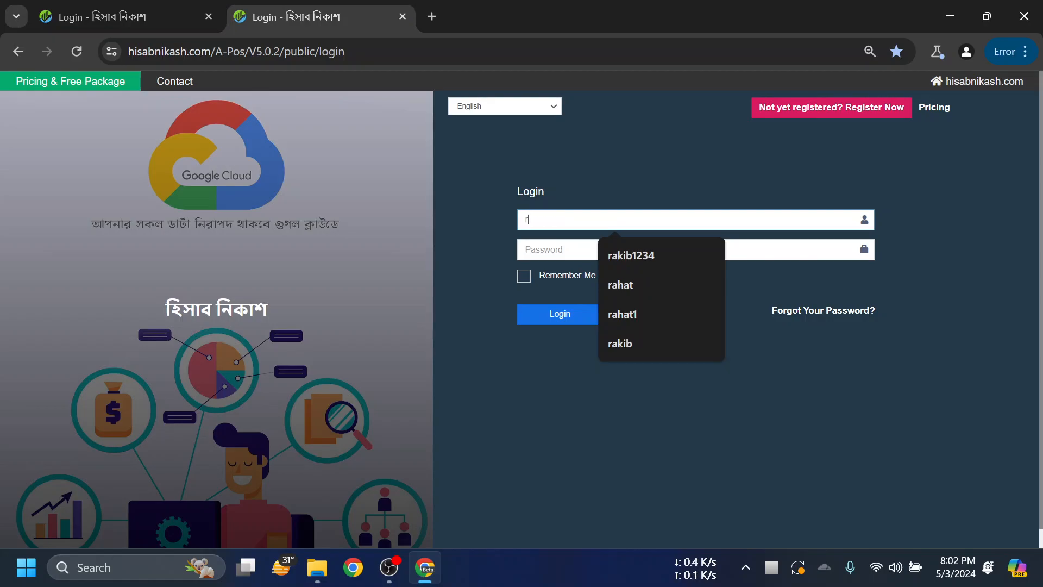
type("ahat")
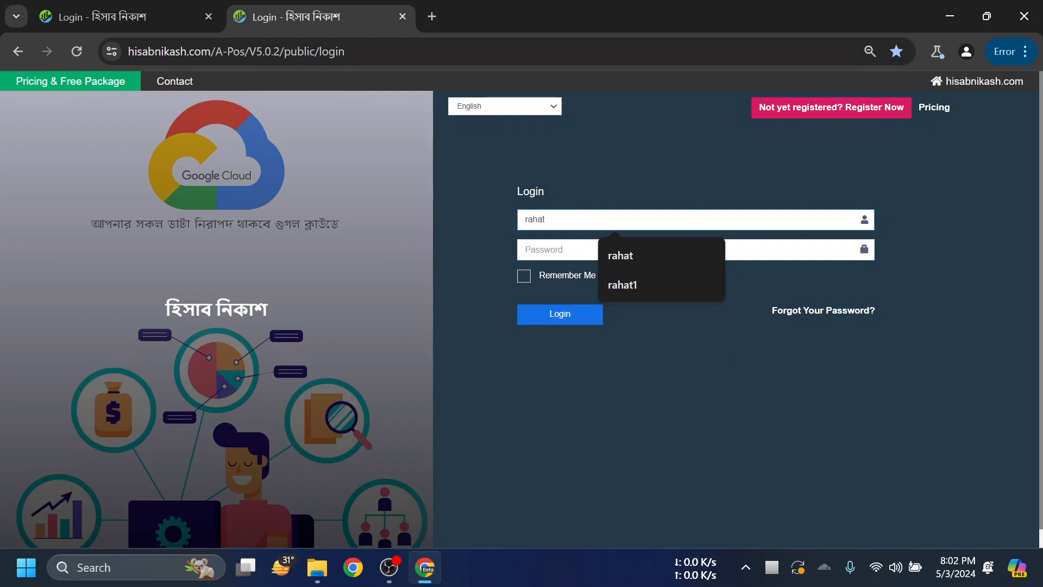
left_click(557, 242)
type("1")
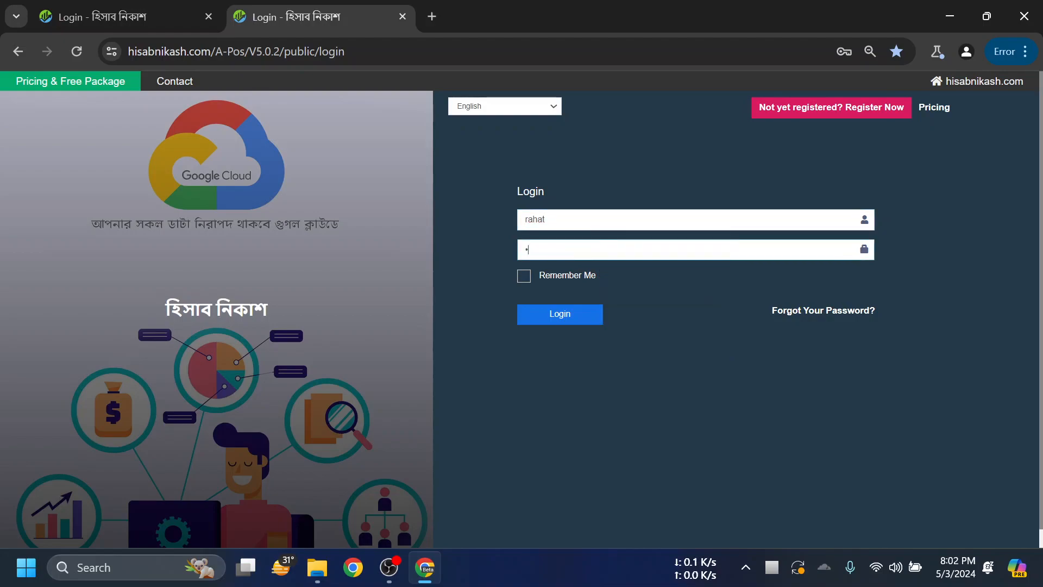
key("Return")
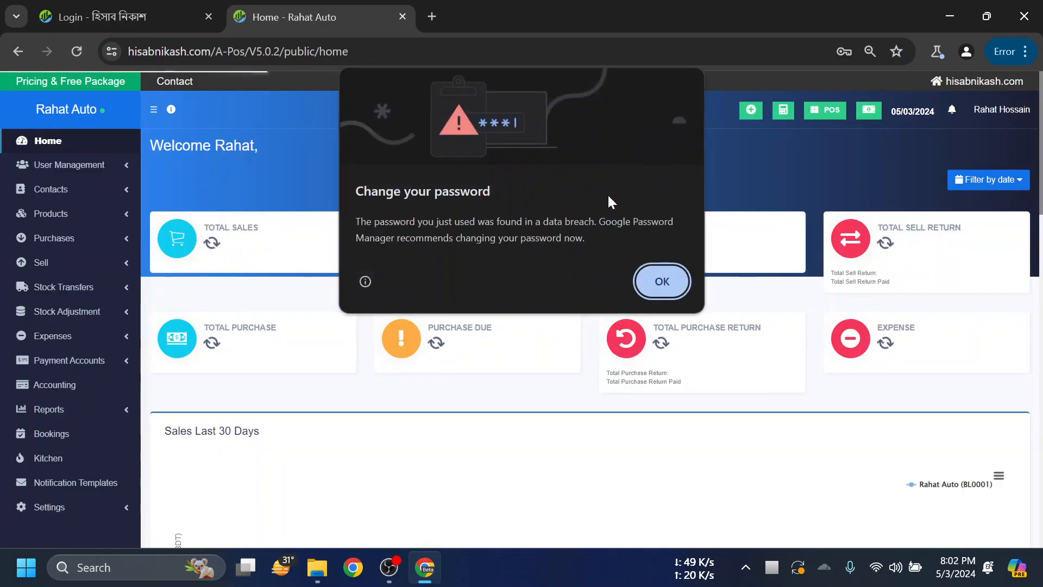
- Dismiss Chrome's password warning and expand the User Management and Contacts sidebar sections
left_click(662, 281)
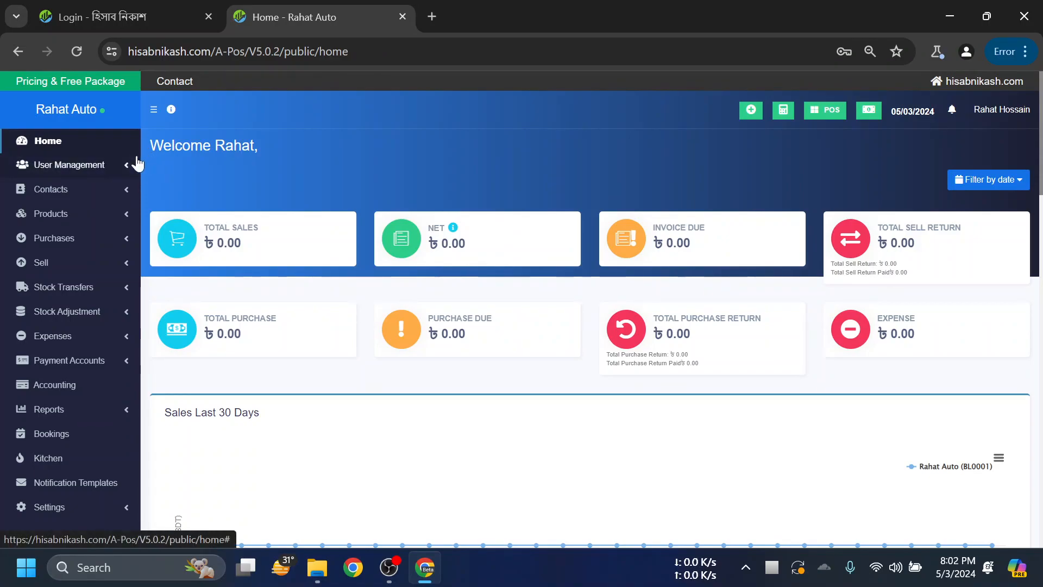
left_click(128, 171)
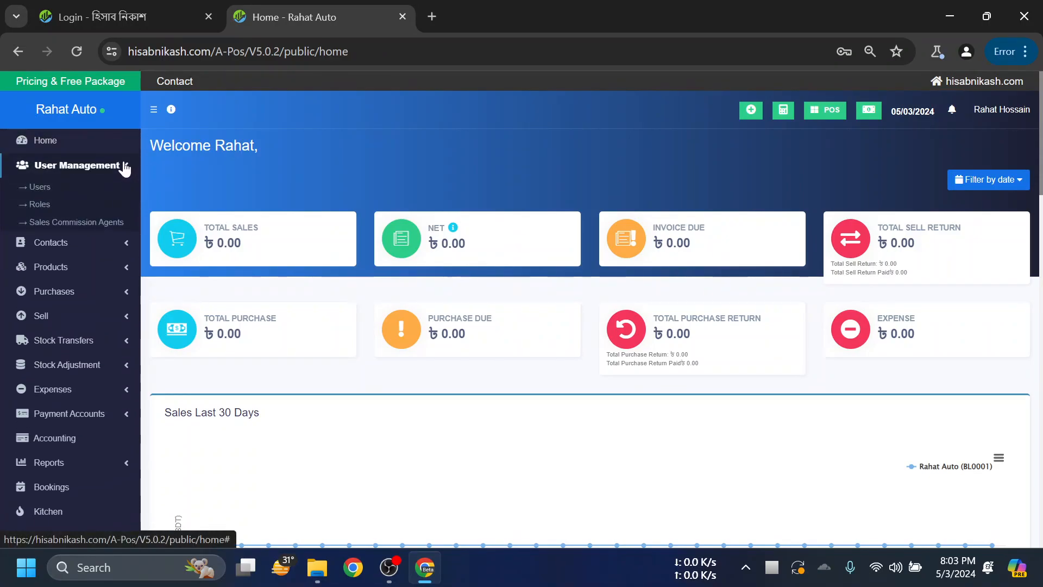
left_click(127, 239)
left_click(125, 190)
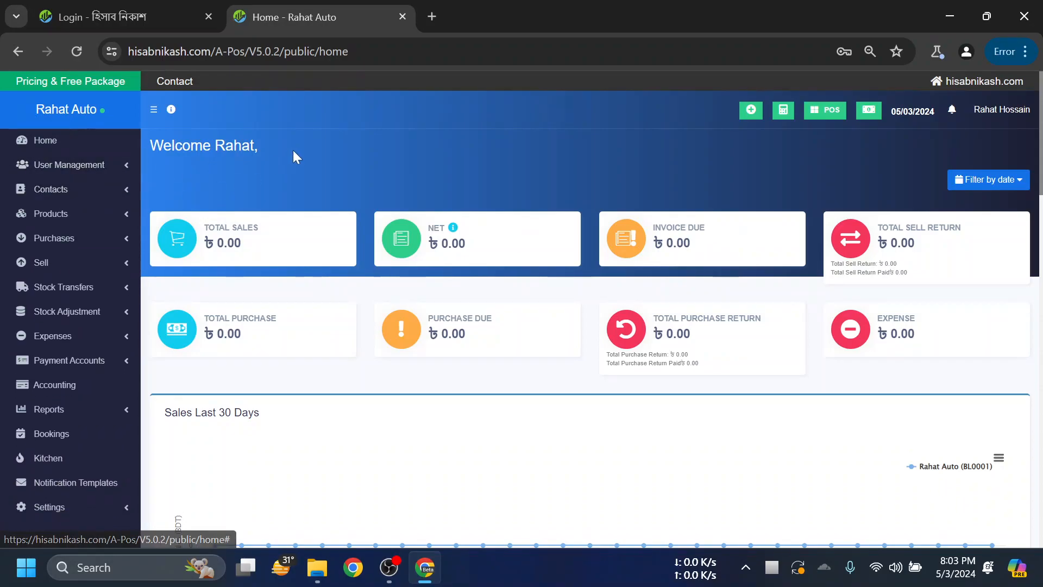